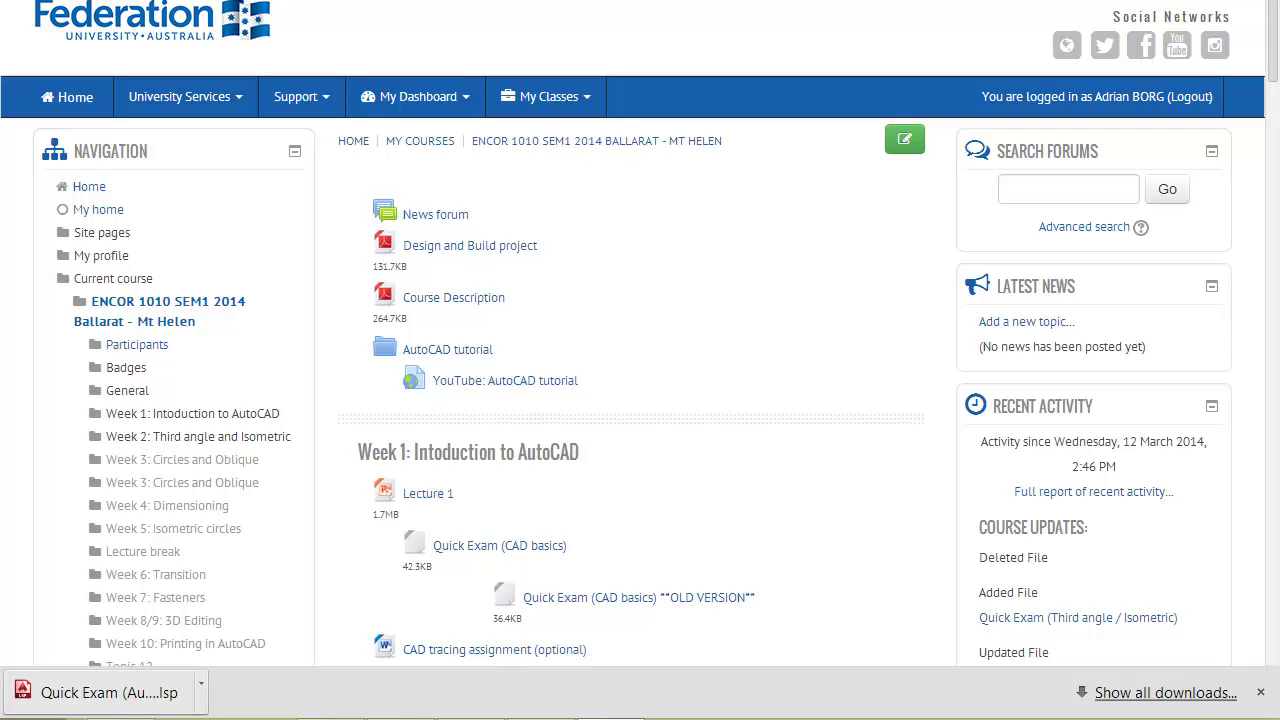
Download the Quick Exam (CAD basics) .lsp file from Moodle and save it to the Desktop
scroll(640, 400, "down", 1)
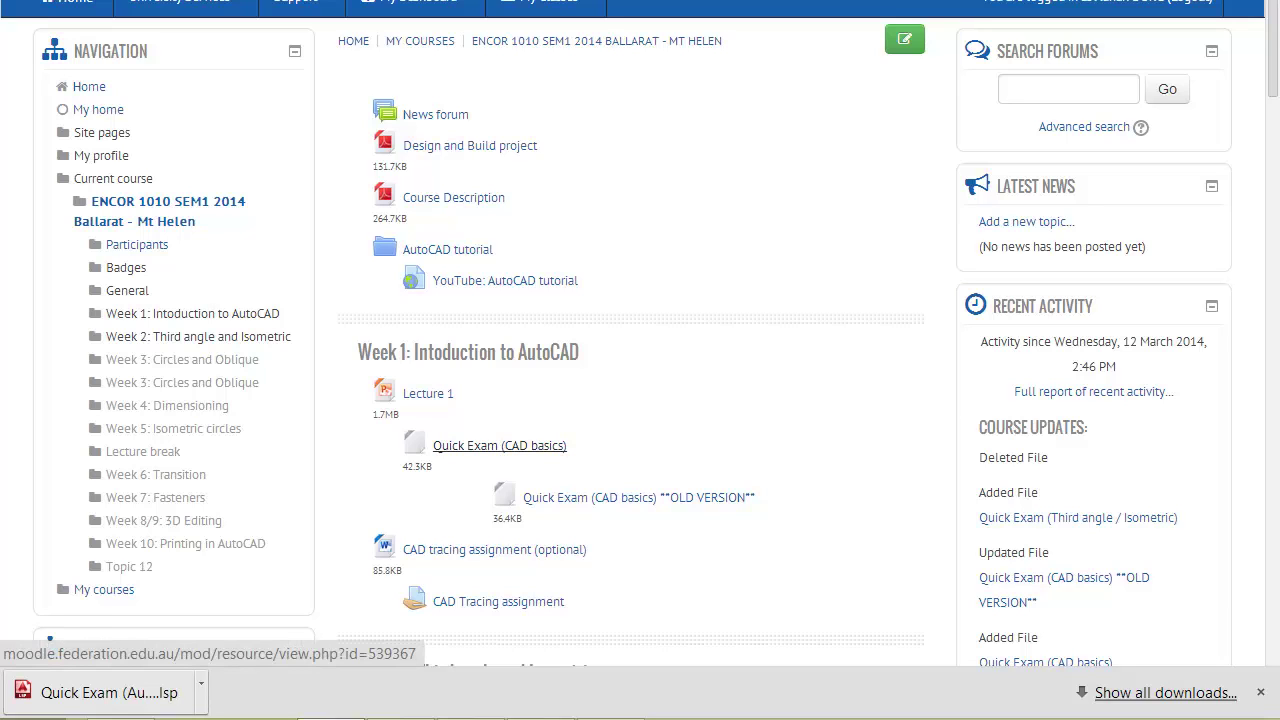
scroll(640, 360, "down", 1)
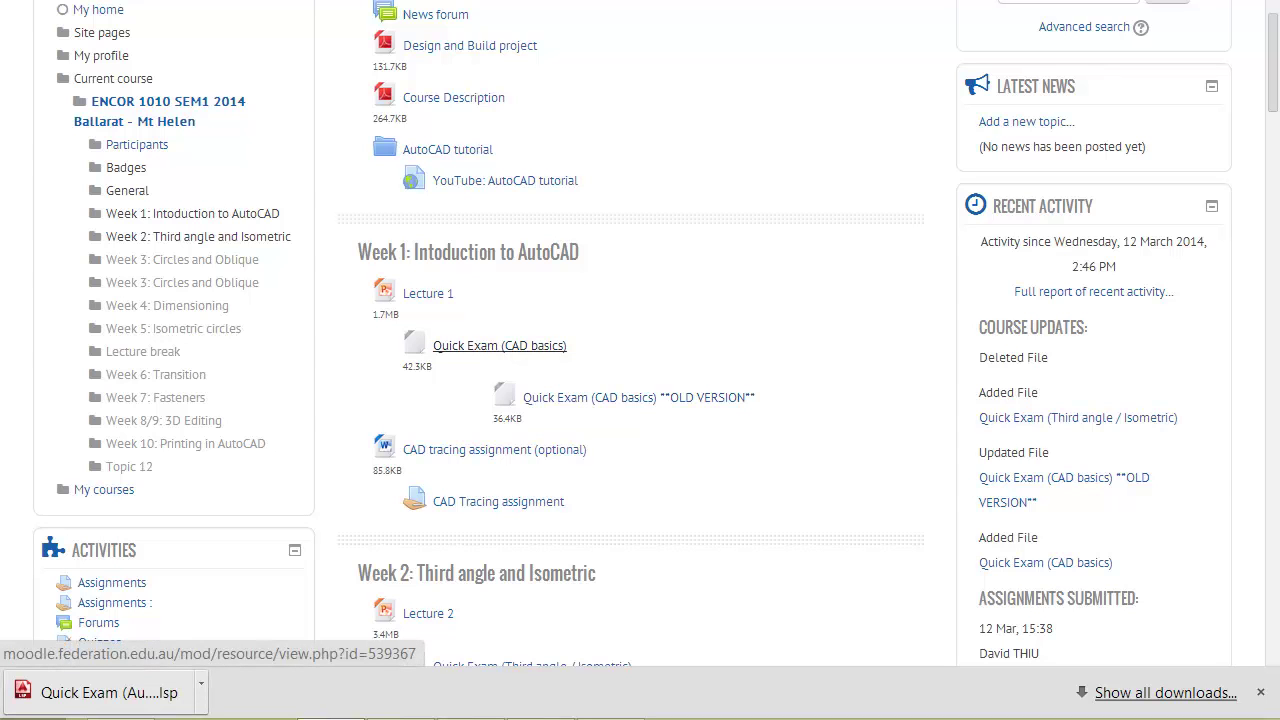
left_click(495, 345)
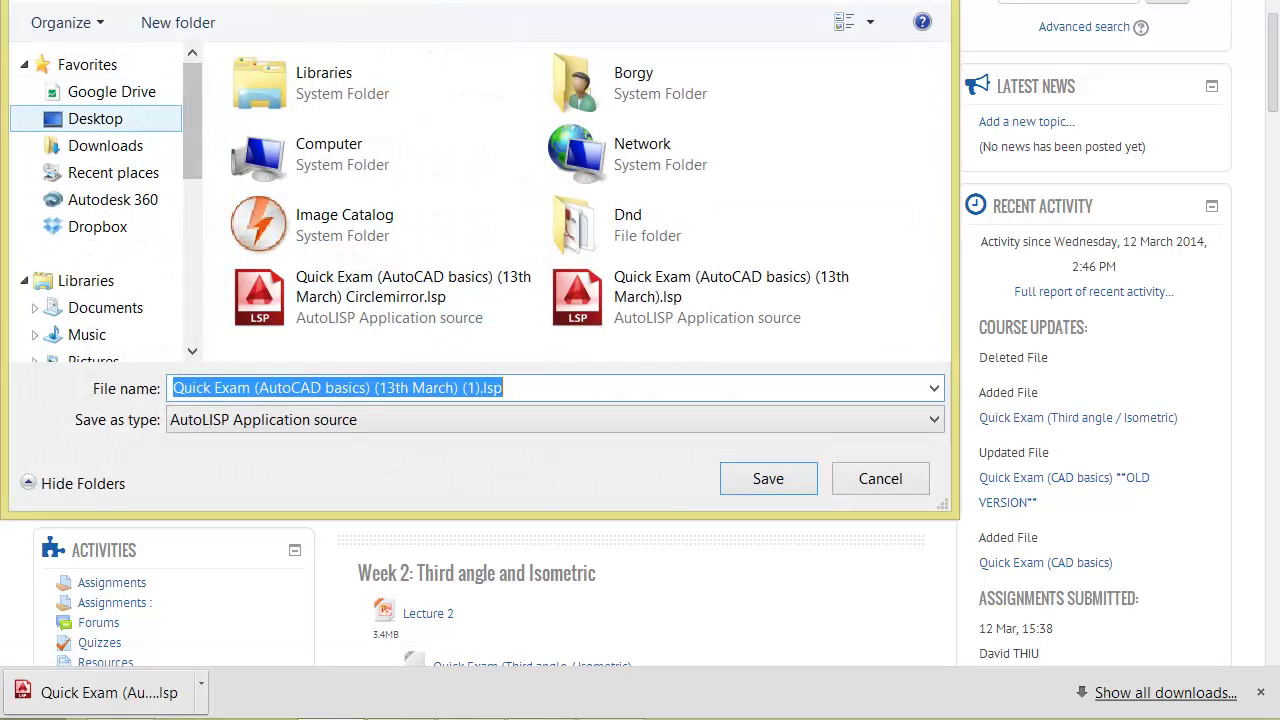
left_click(100, 118)
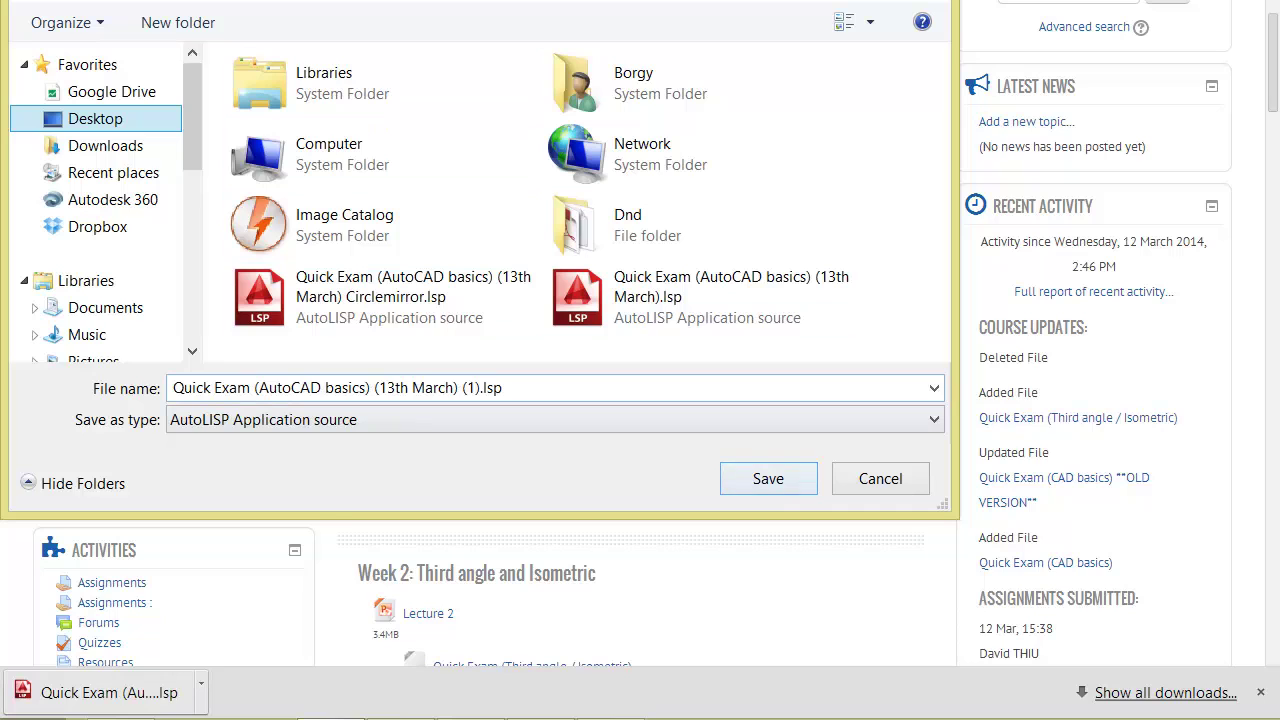
left_click(770, 476)
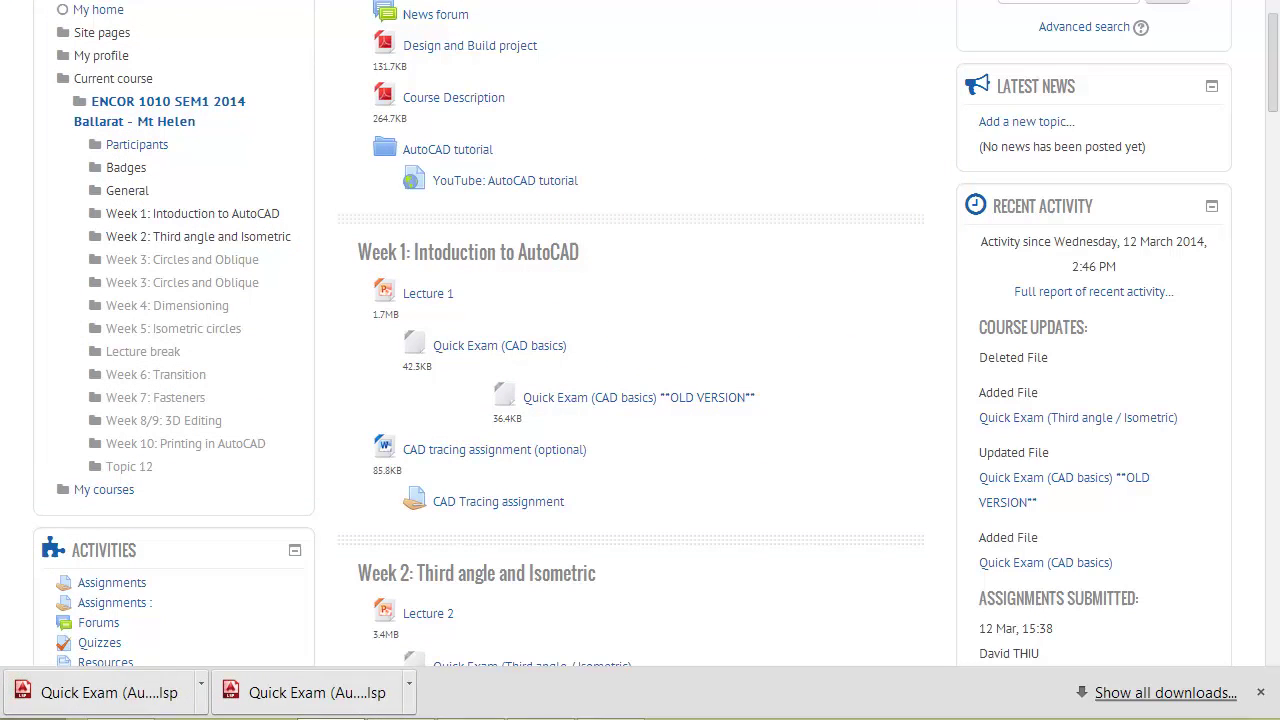
Drag the downloaded Quick Exam .lsp from the desktop into AutoCAD to load it
left_click(1278, 718)
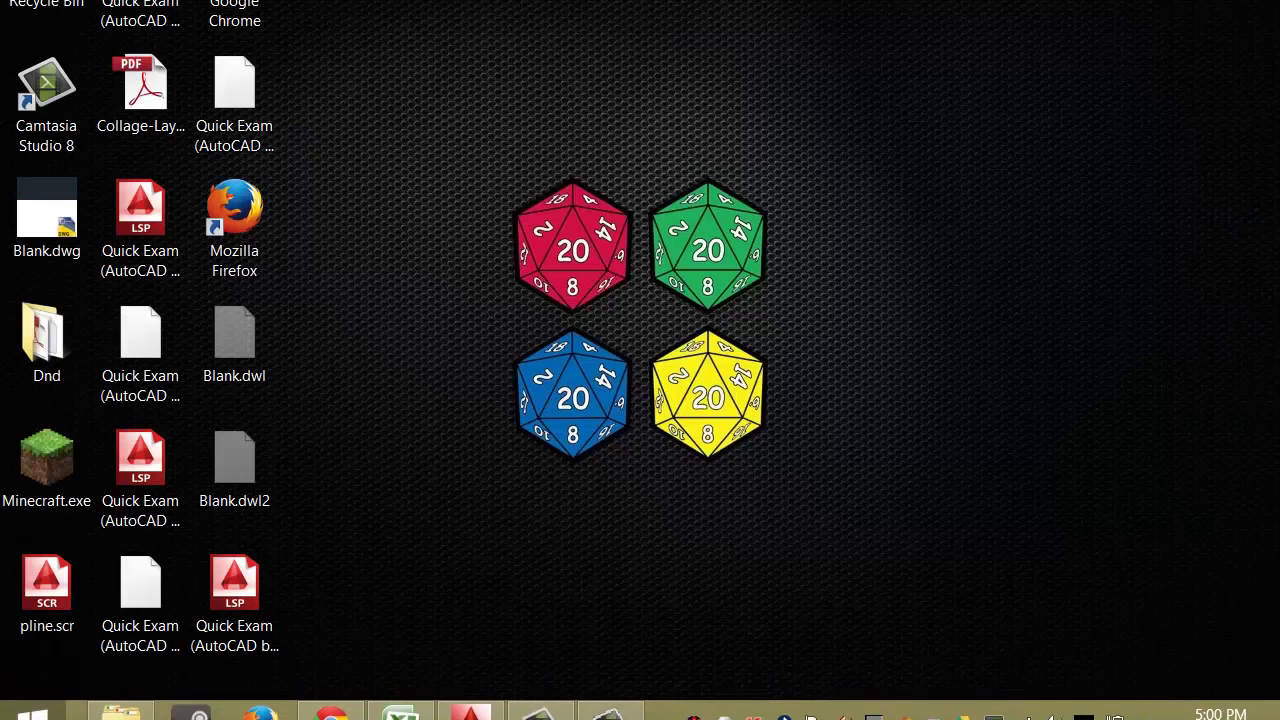
left_click(471, 697)
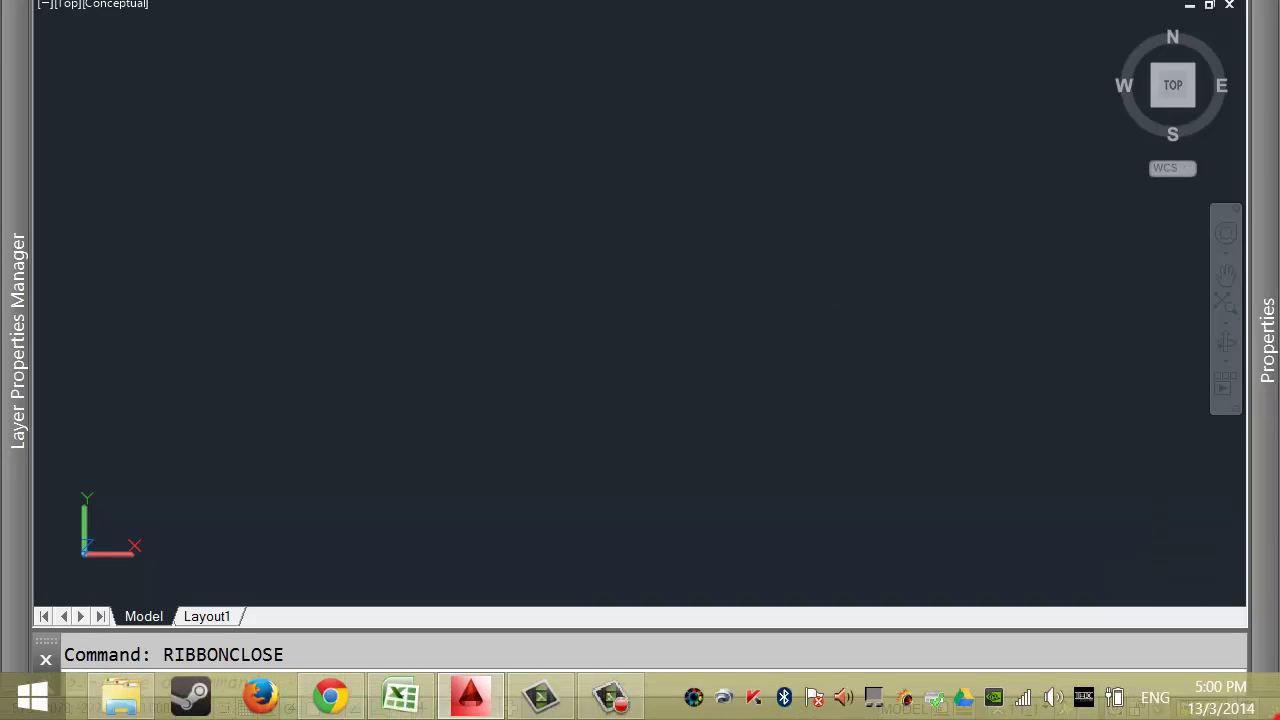
key("super+d")
left_click(240, 623)
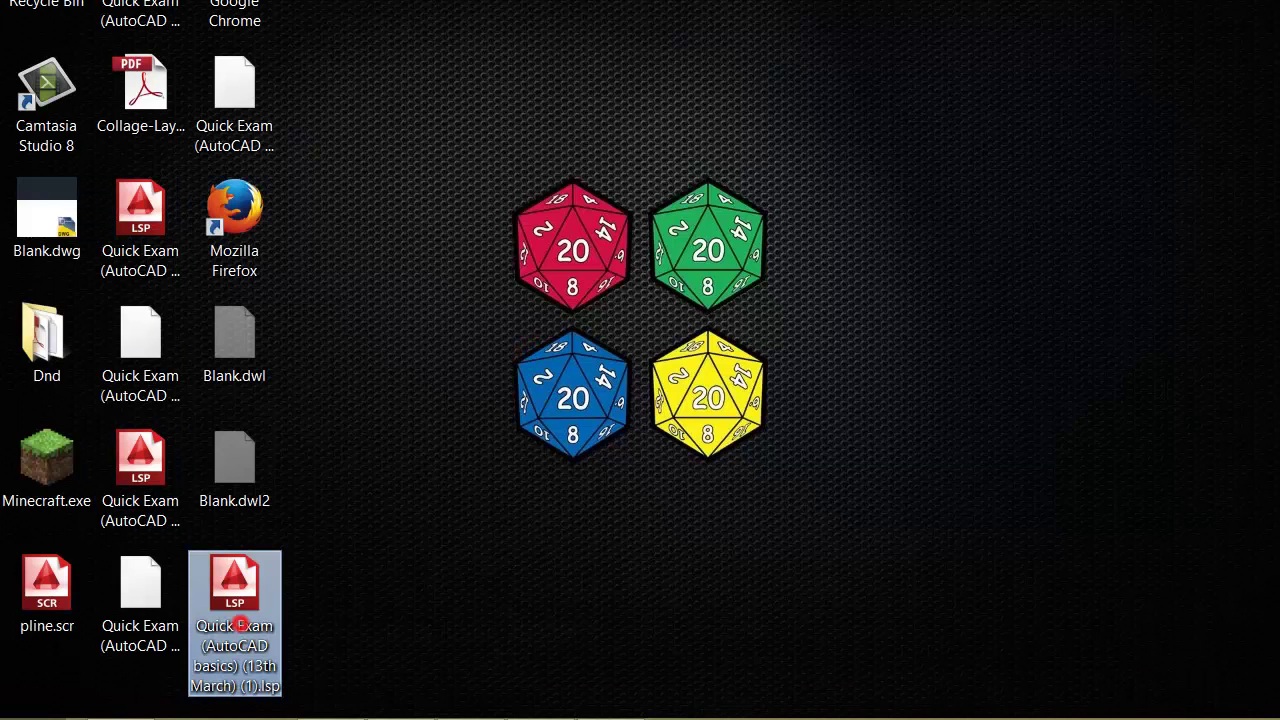
left_click_drag(234, 623, 470, 705)
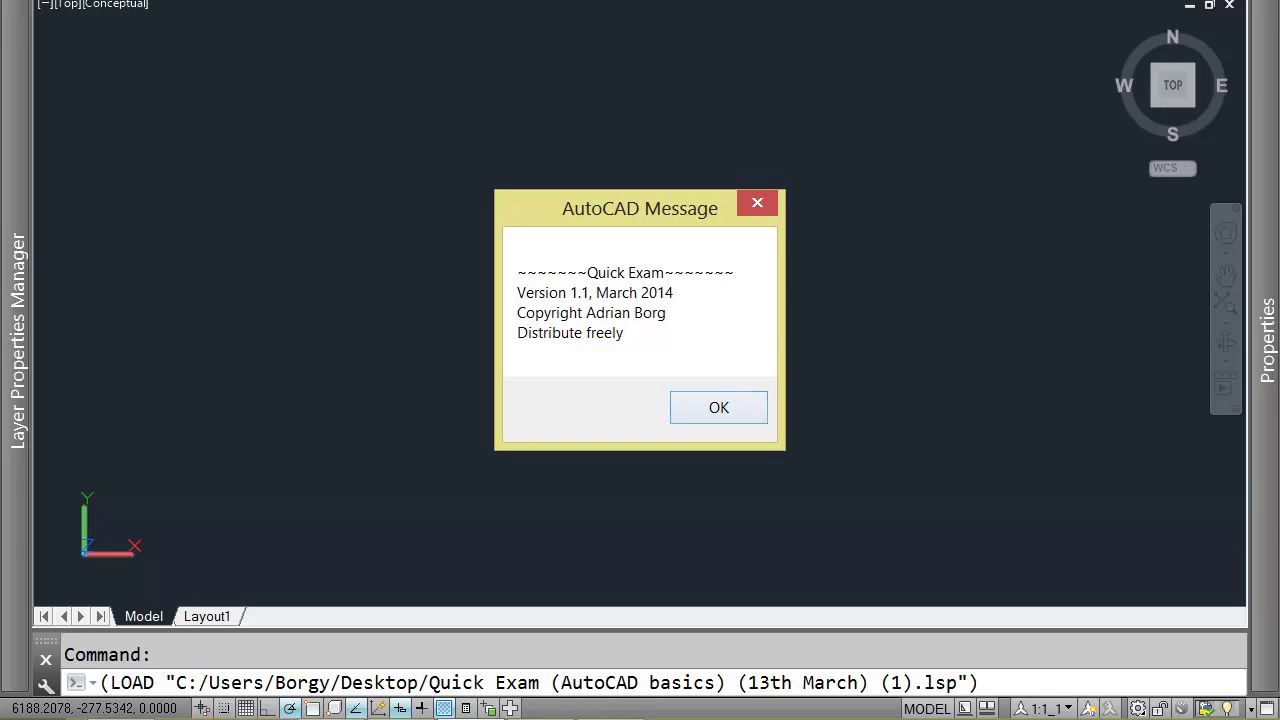
Dismiss both Quick Exam messages, run QE, and highlight Practice as the mode
left_click(715, 407)
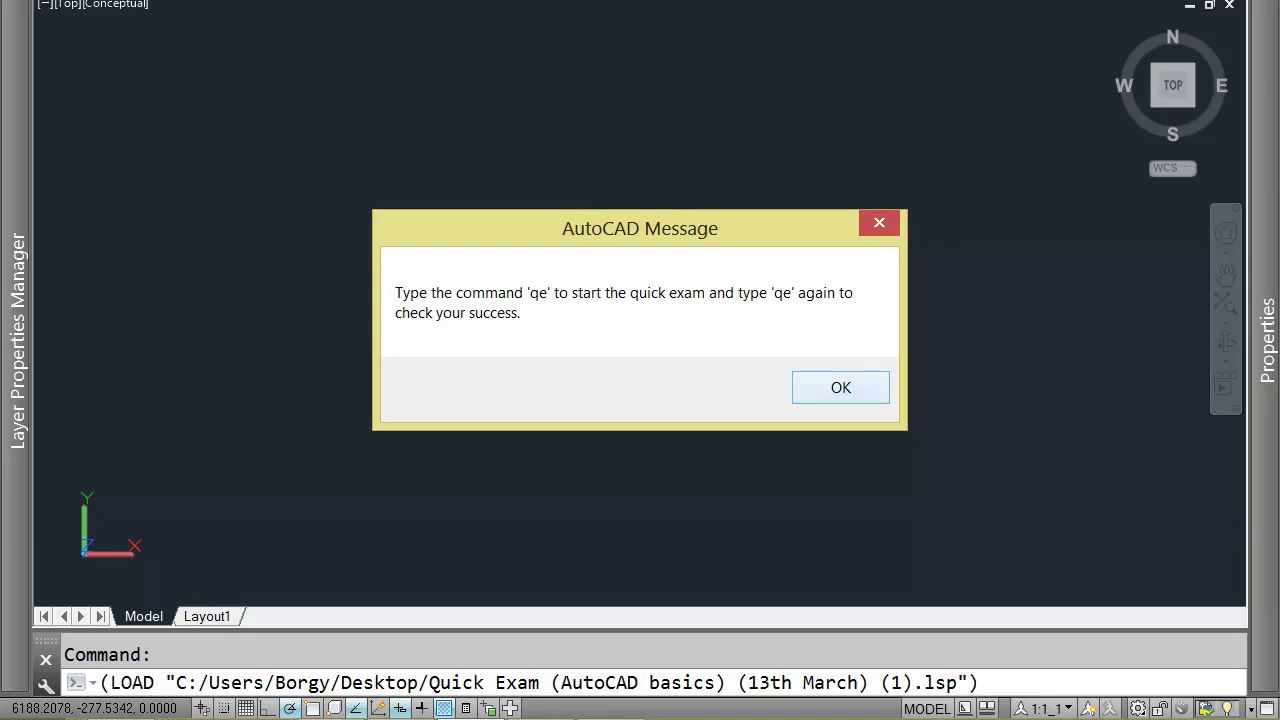
left_click(823, 386)
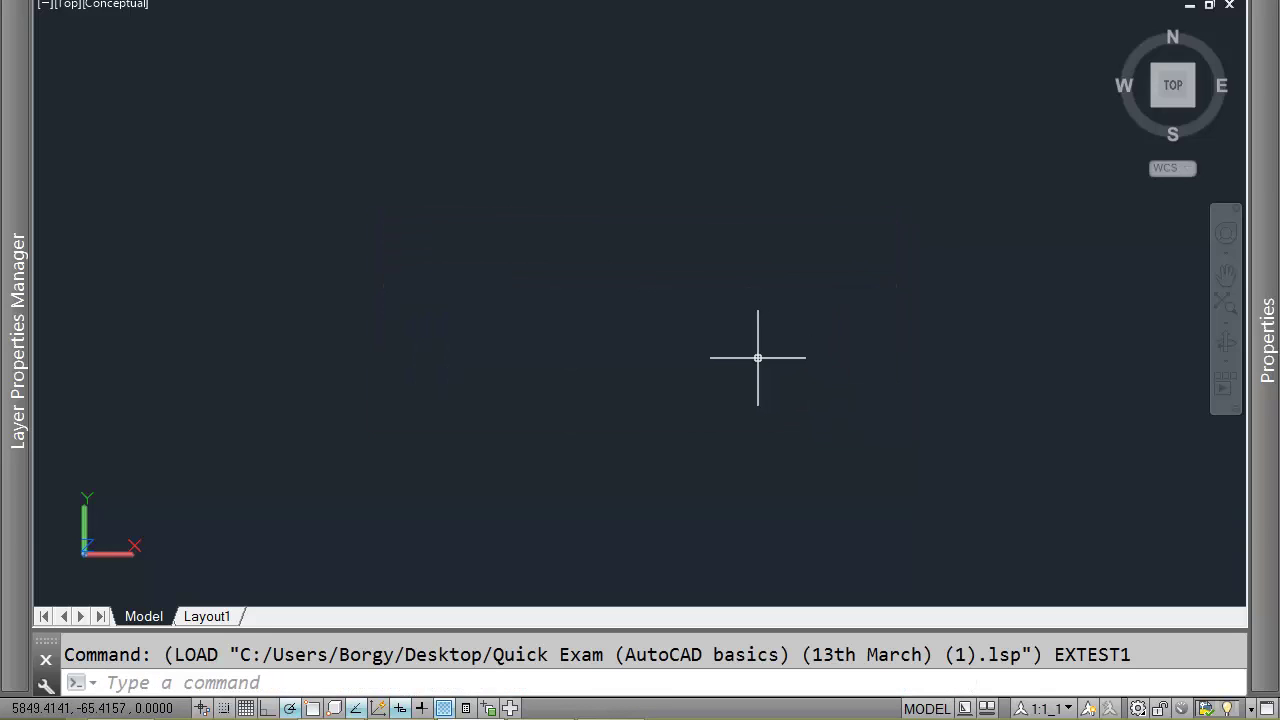
type("qe")
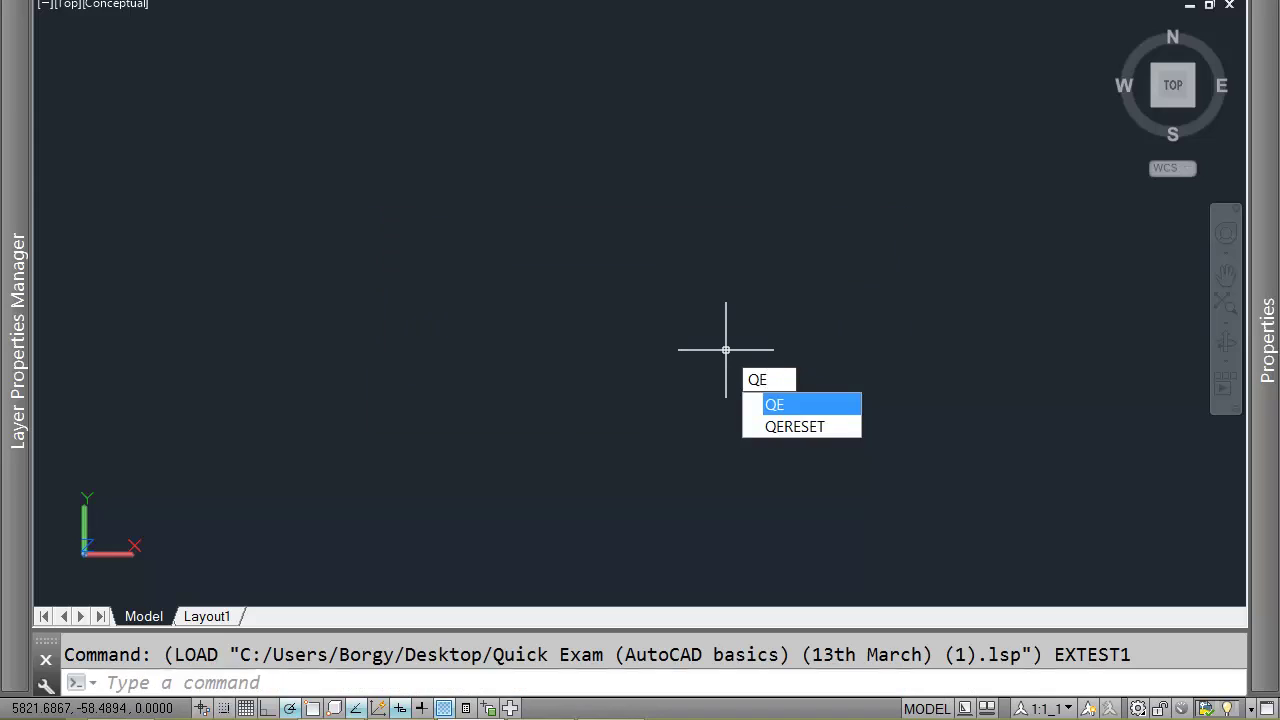
key("Return")
key("Down")
key("Down")
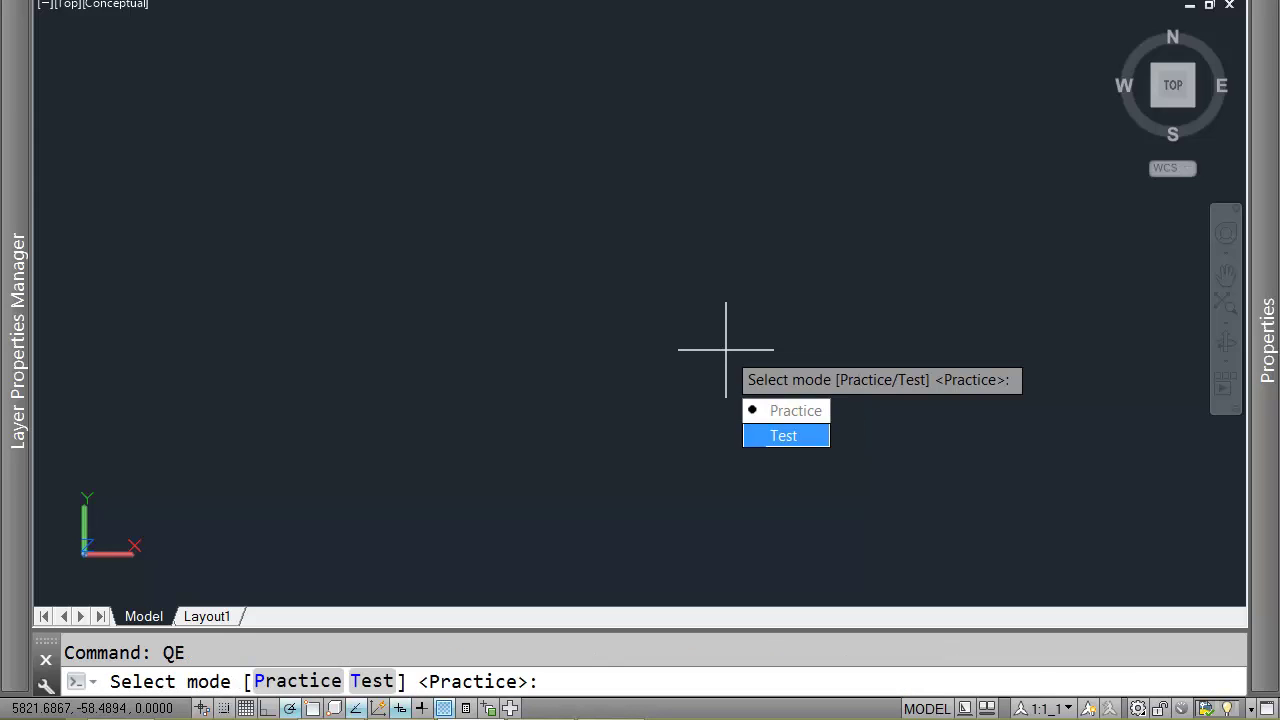
key("Up")
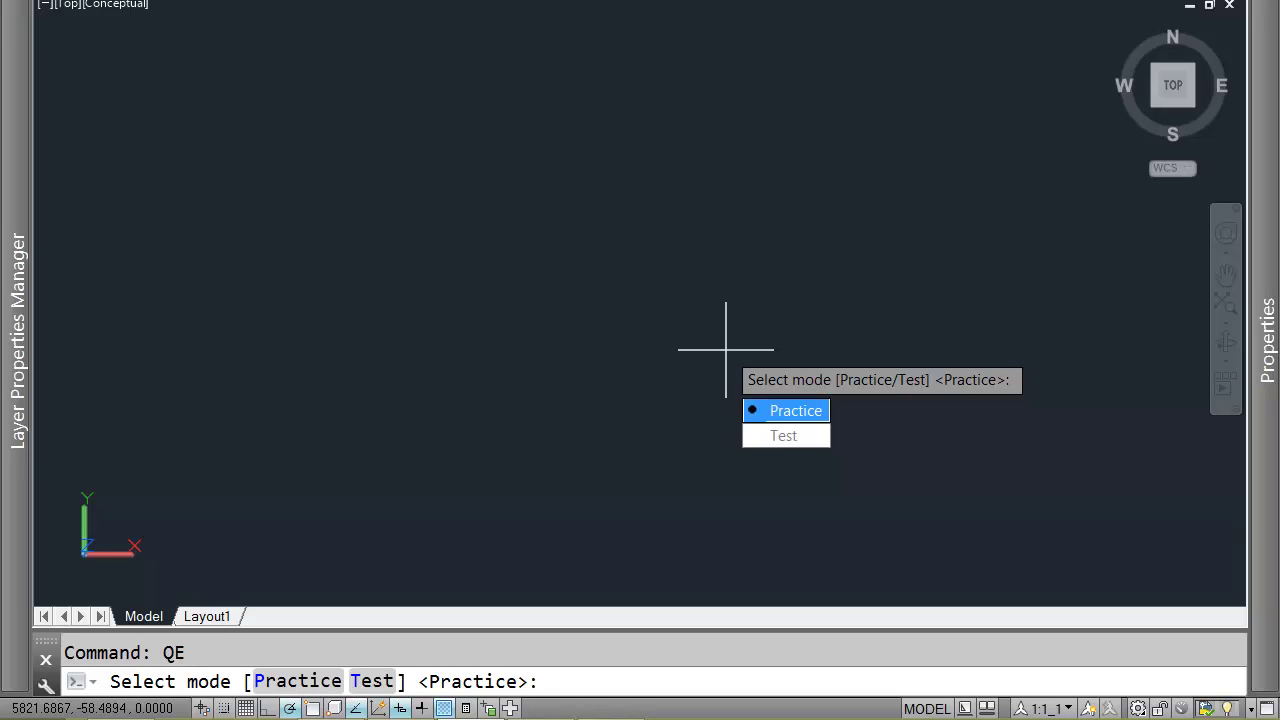
Confirm Practice mode, pick a start point, and choose LineAngle from the problem list
left_click(778, 410)
left_click(523, 296)
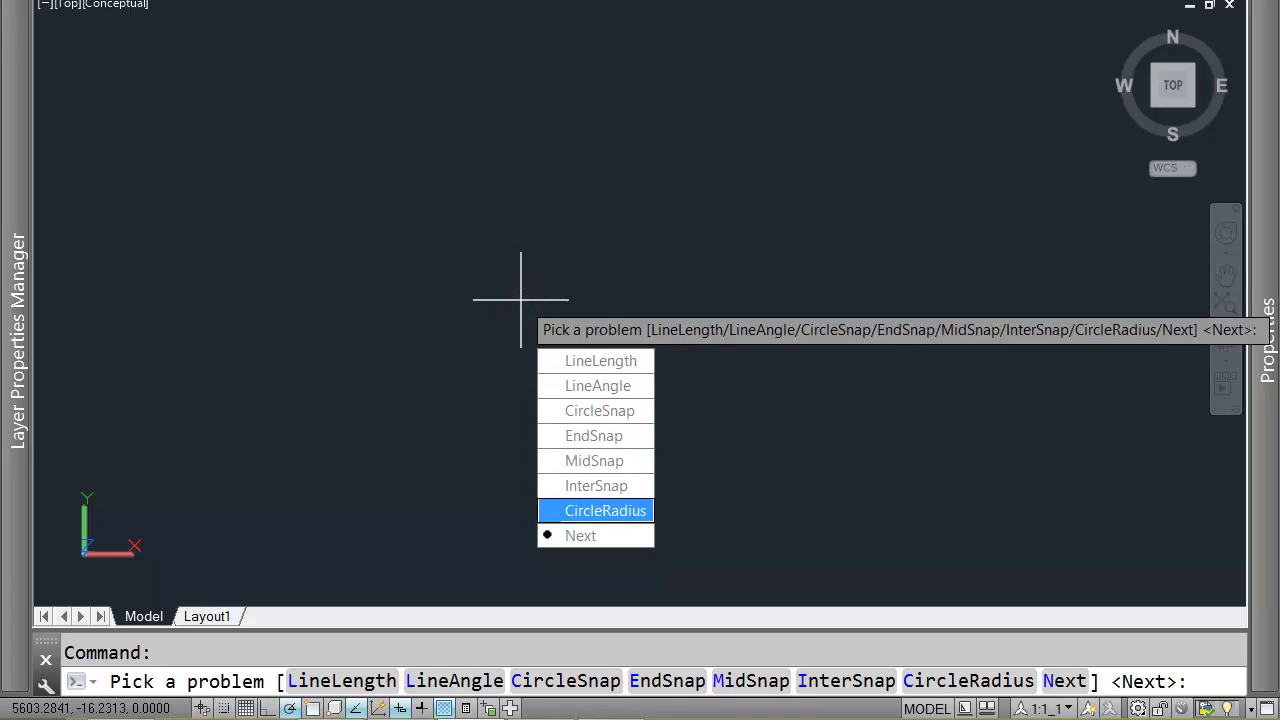
key("Return")
key("Return")
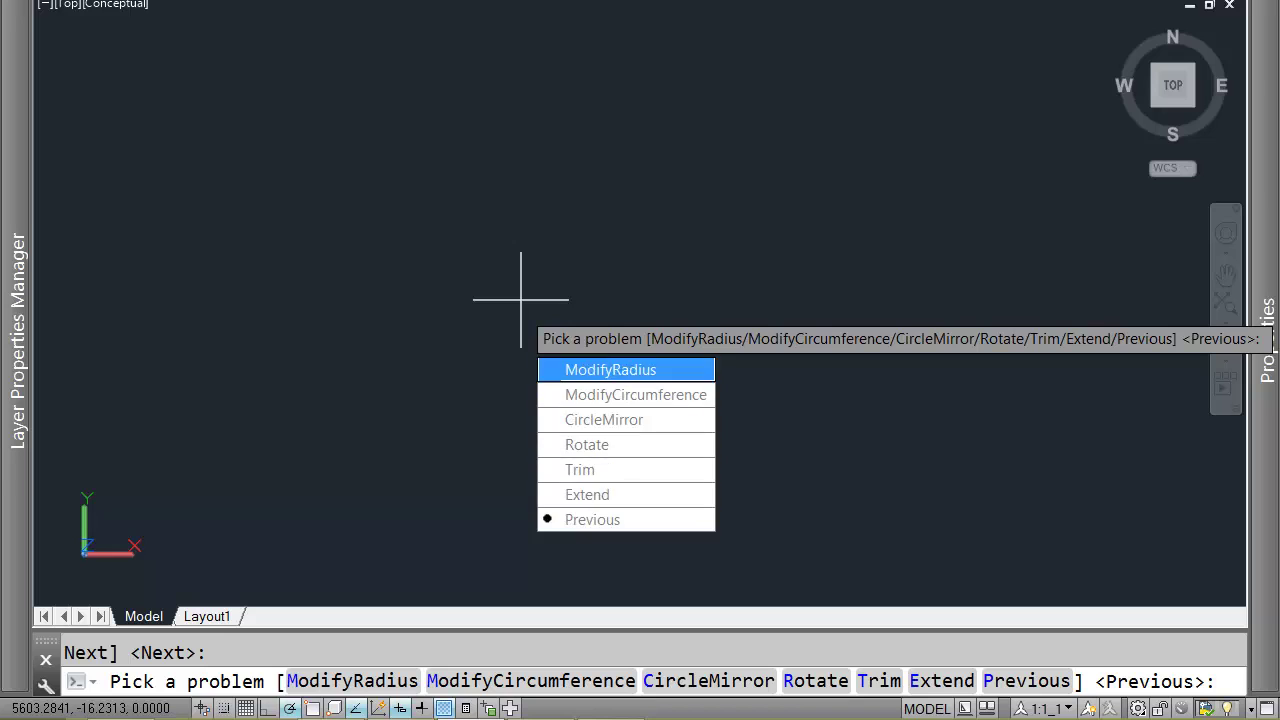
key("Return")
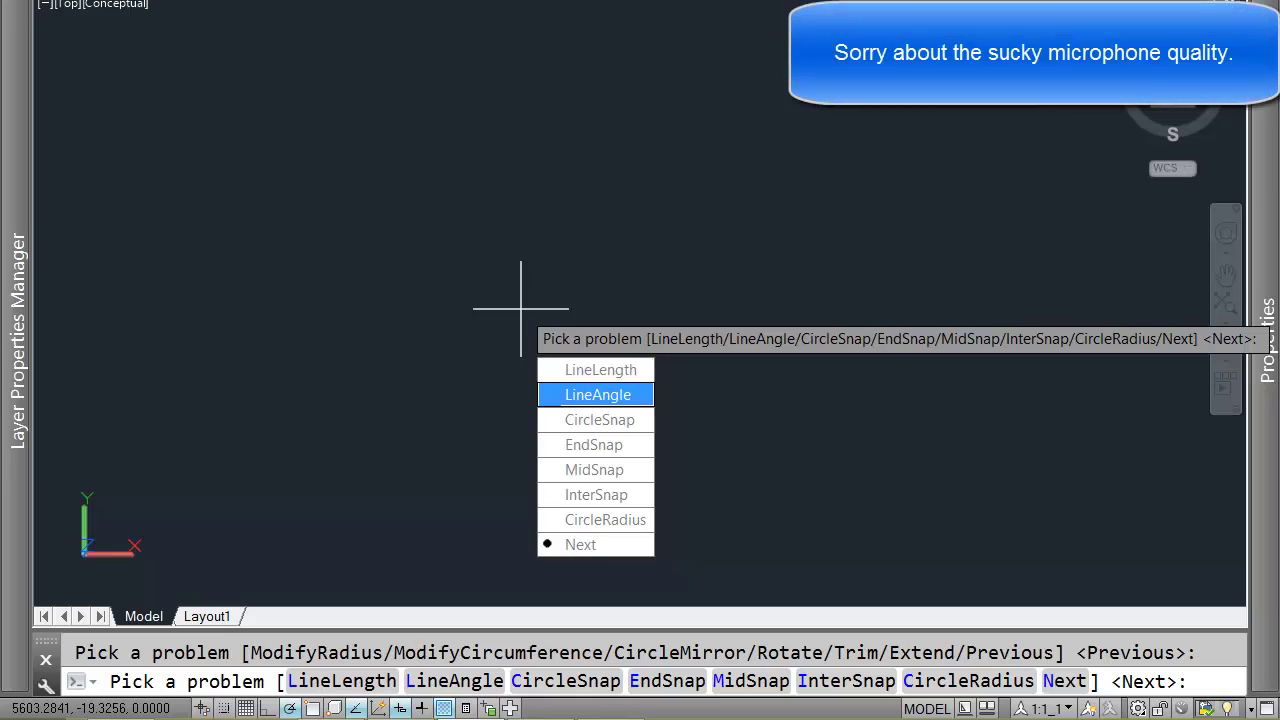
key("Up")
key("Down")
key("Down")
key("Down")
key("Down")
key("Down")
key("Up")
key("Up")
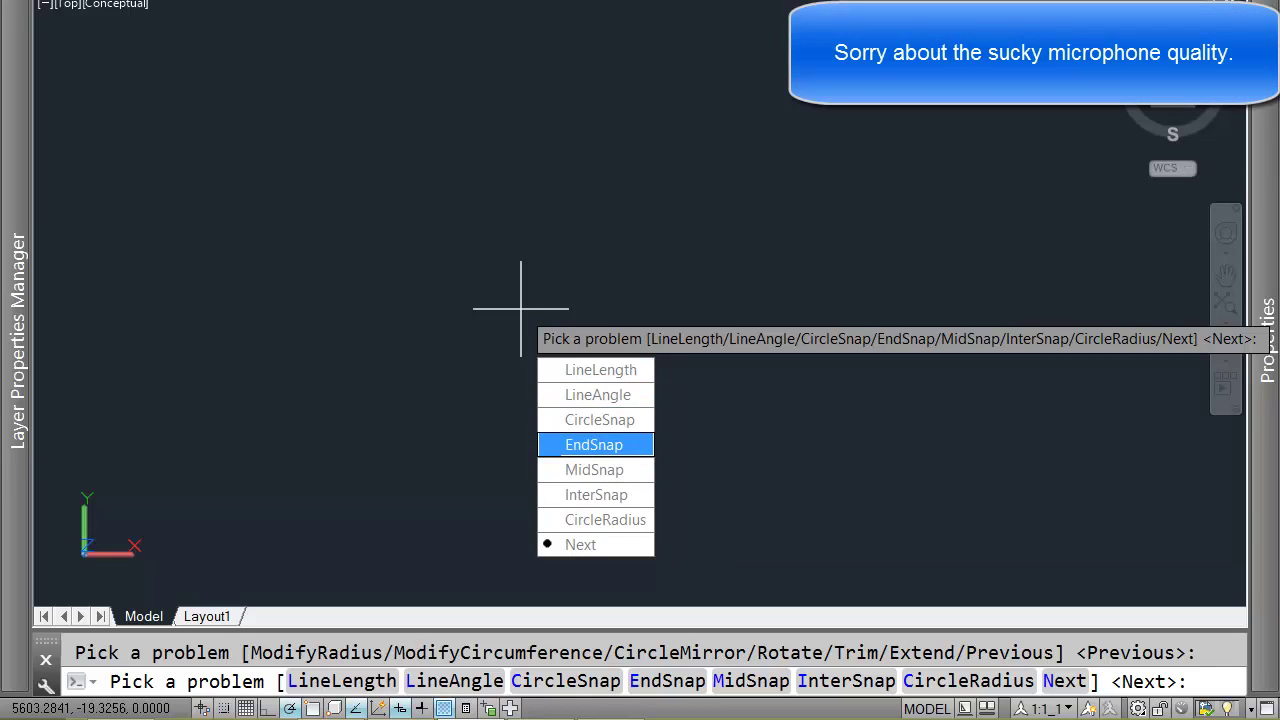
key("Up")
key("Up")
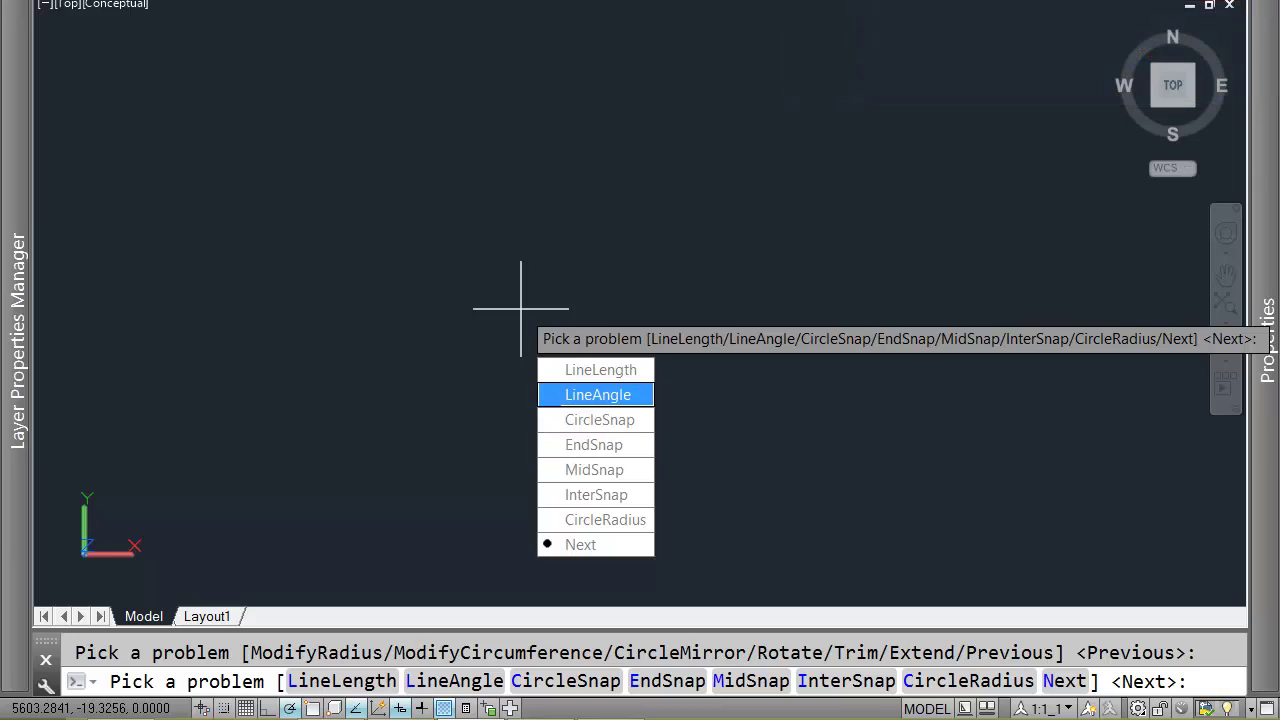
left_click(605, 395)
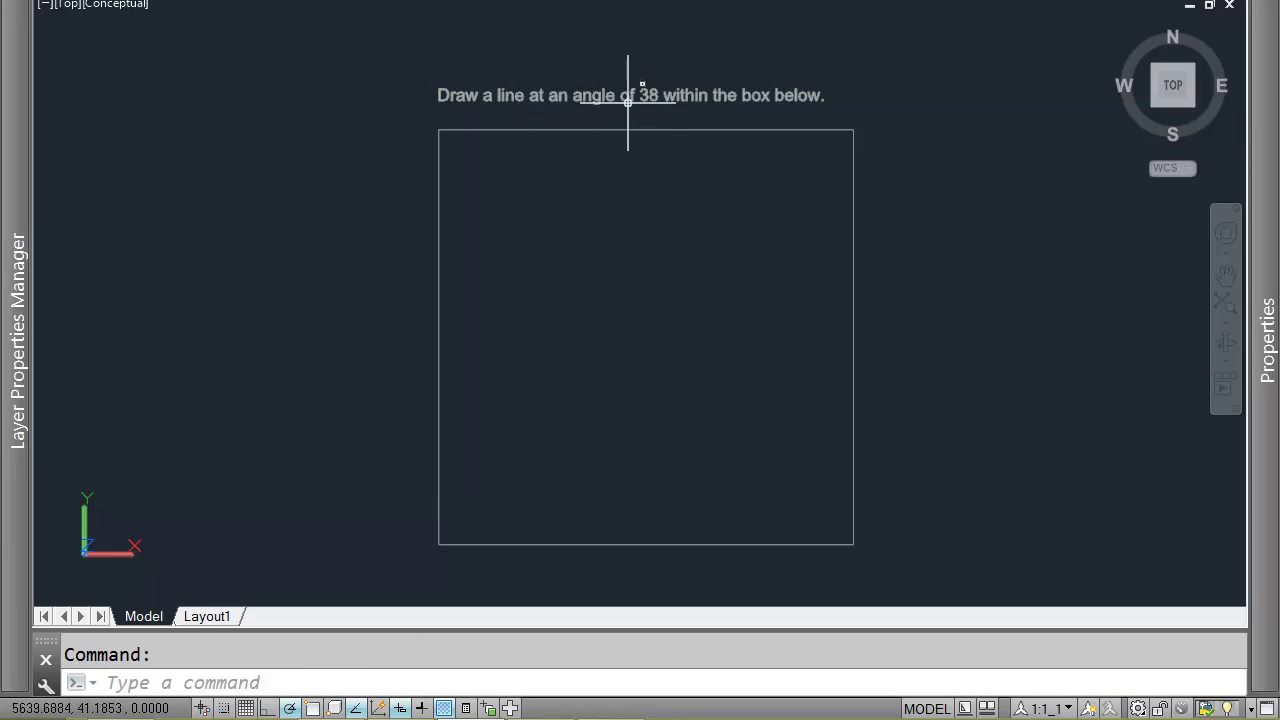
Clear a stray selection window and look over the polar tracking angle options
left_click(633, 112)
left_click(668, 78)
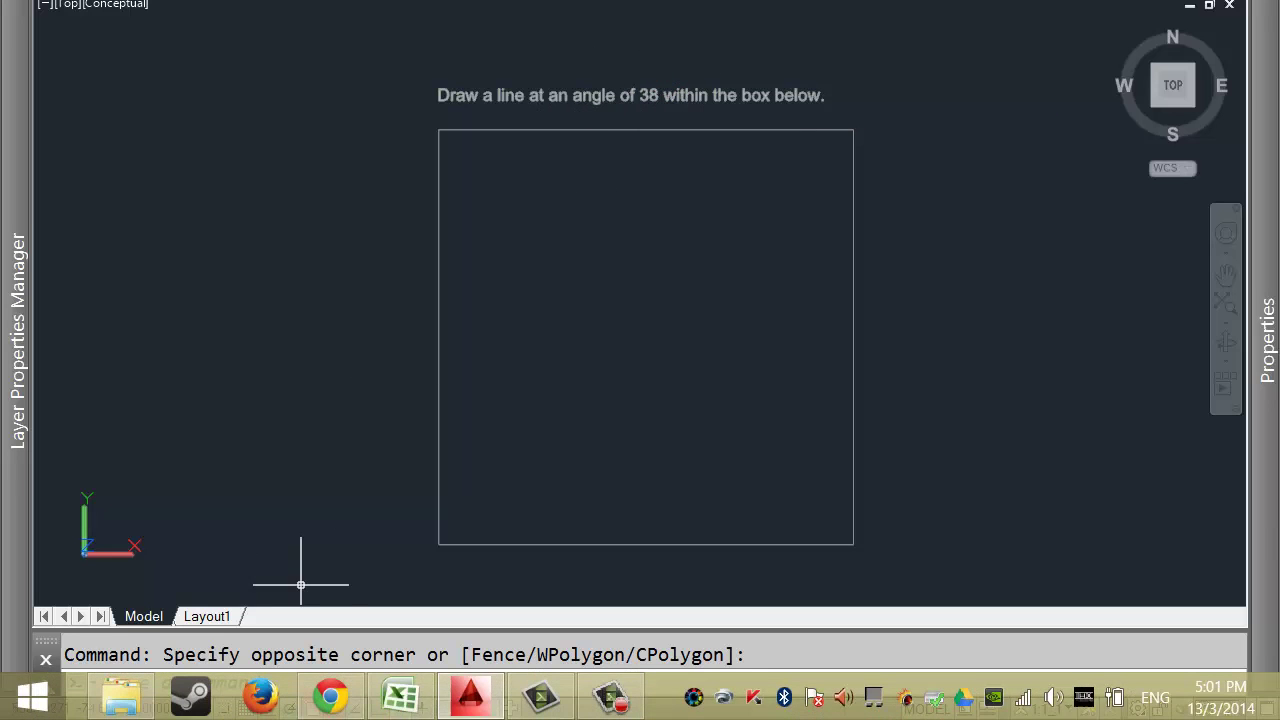
right_click(289, 708)
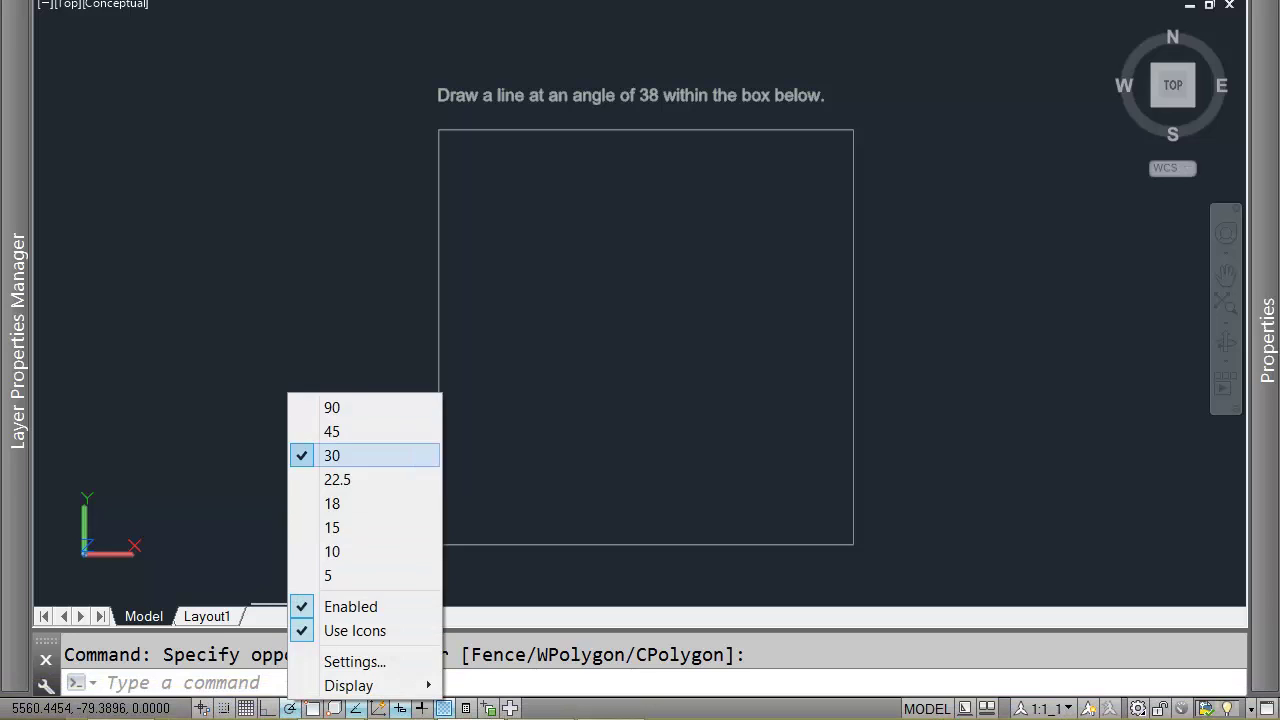
left_click(299, 578)
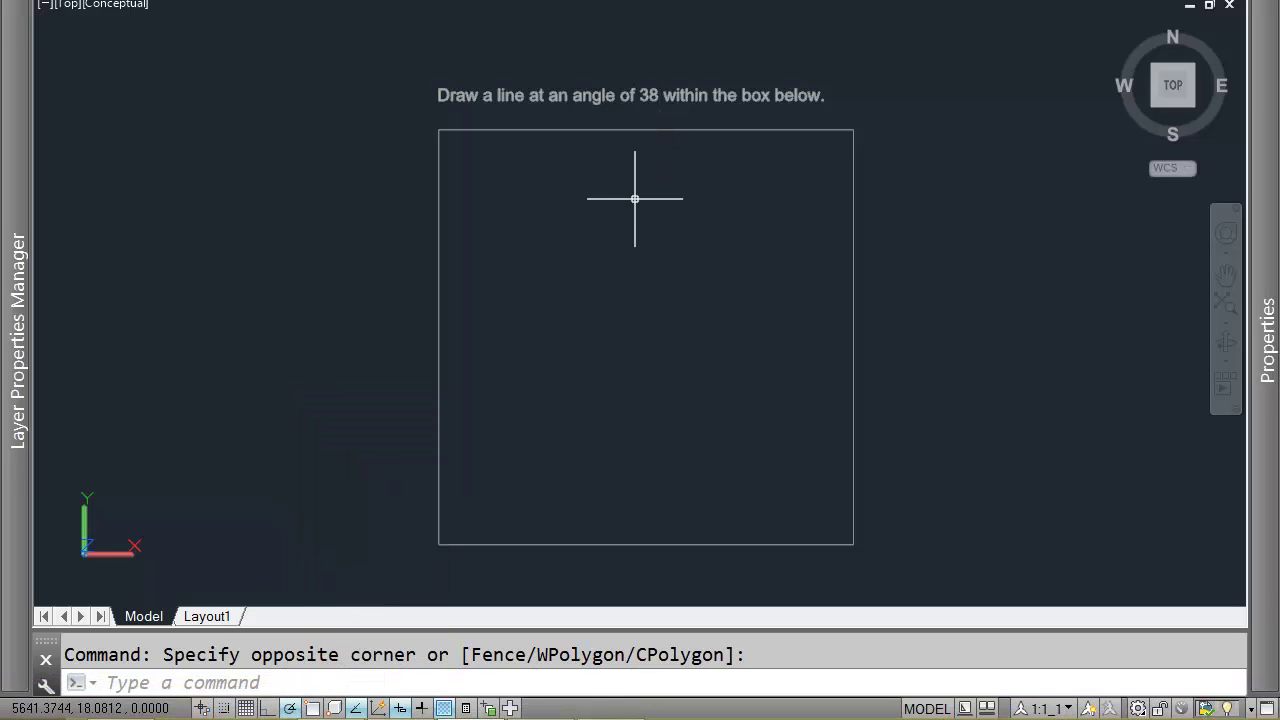
Start a line inside the box at a 38° angle, then undo the placed segment
type("l")
key("Return")
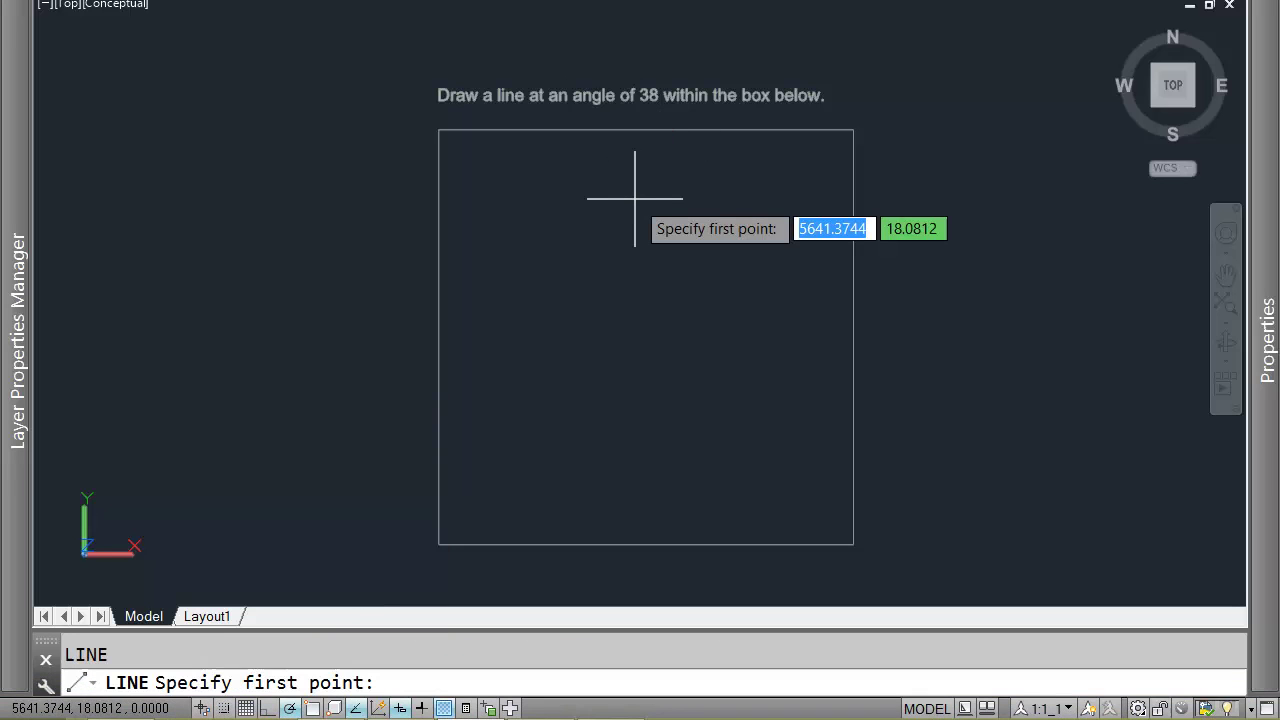
left_click(565, 394)
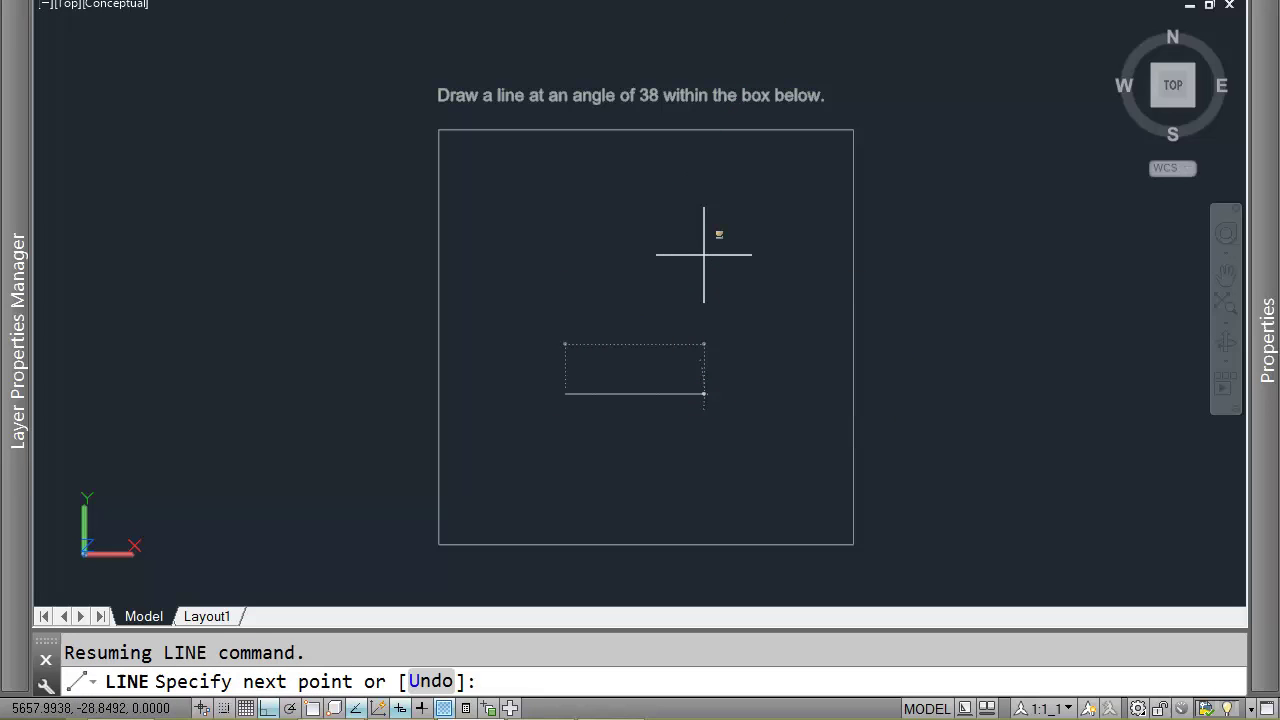
type("<38")
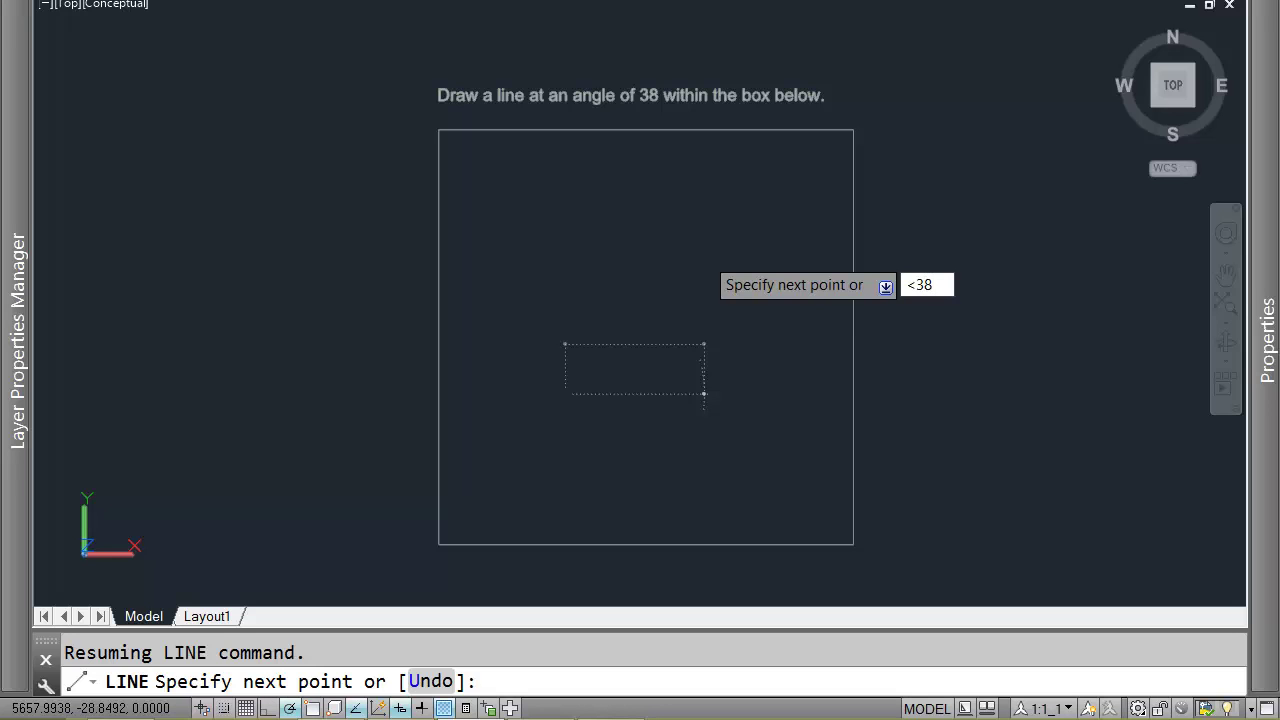
key("Return")
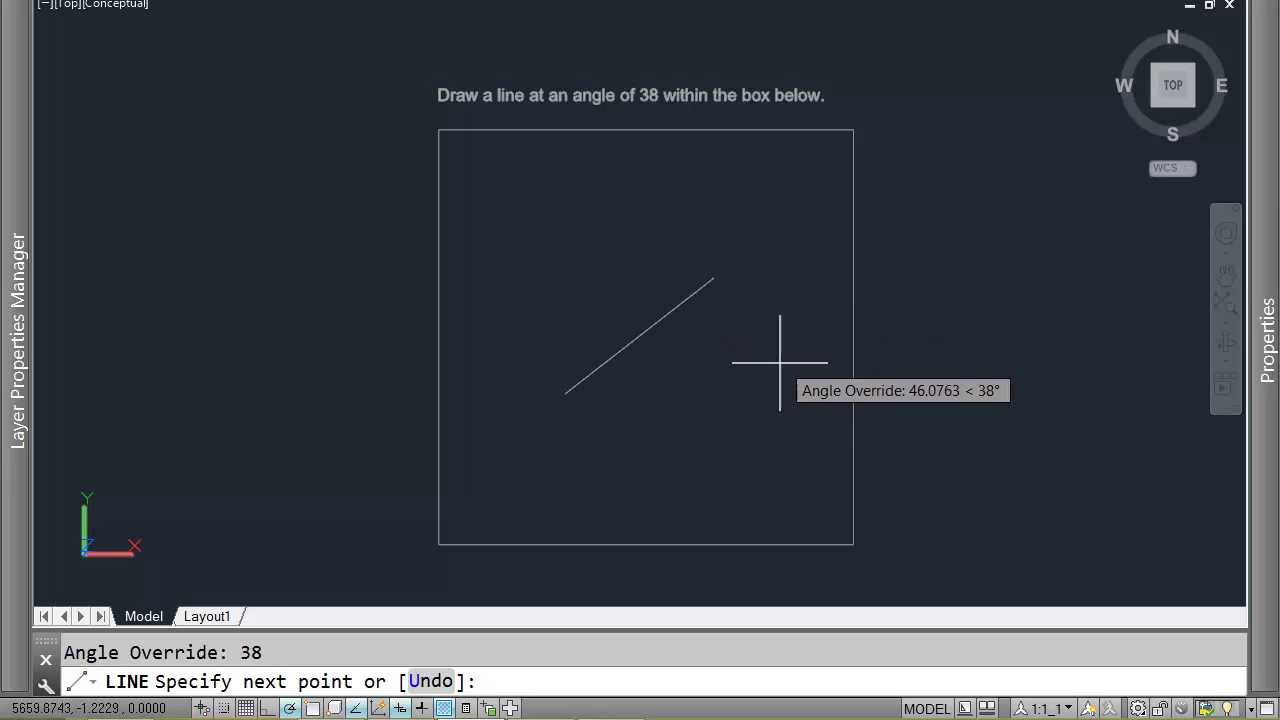
left_click(780, 362)
key("ctrl+z")
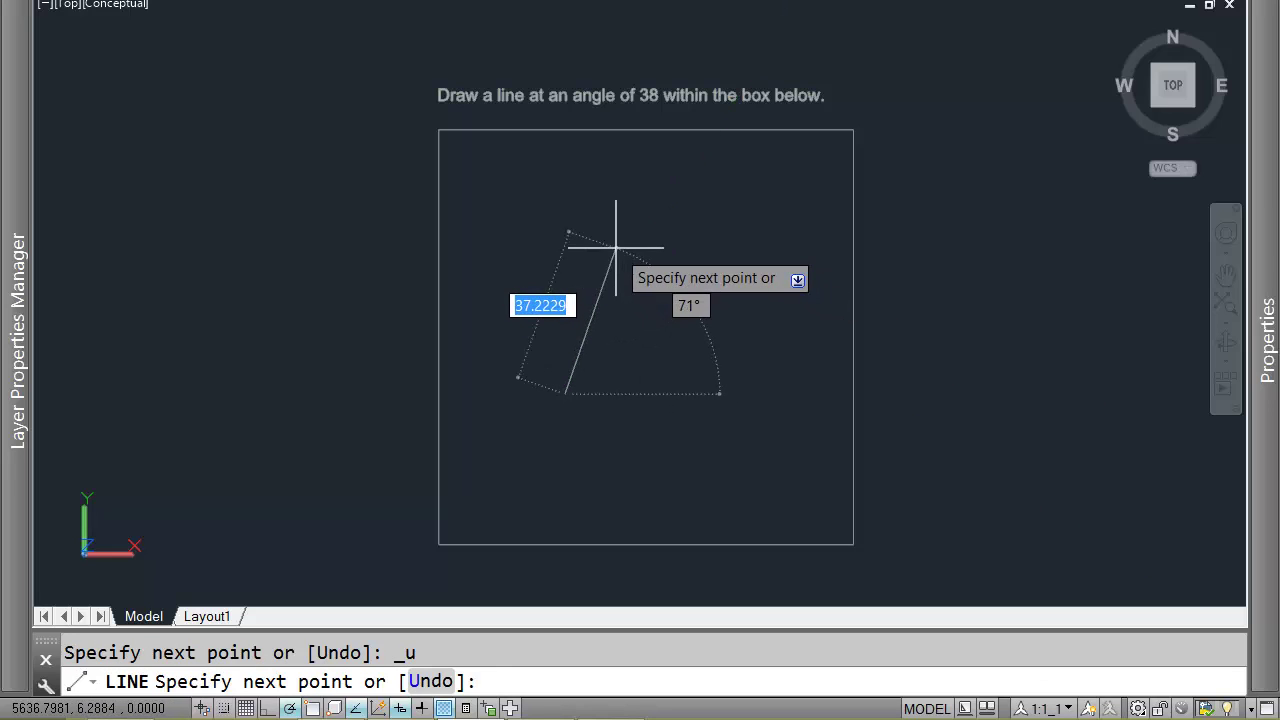
Lock the angle at 38, give the line length 10, and submit it with QE
key("Tab")
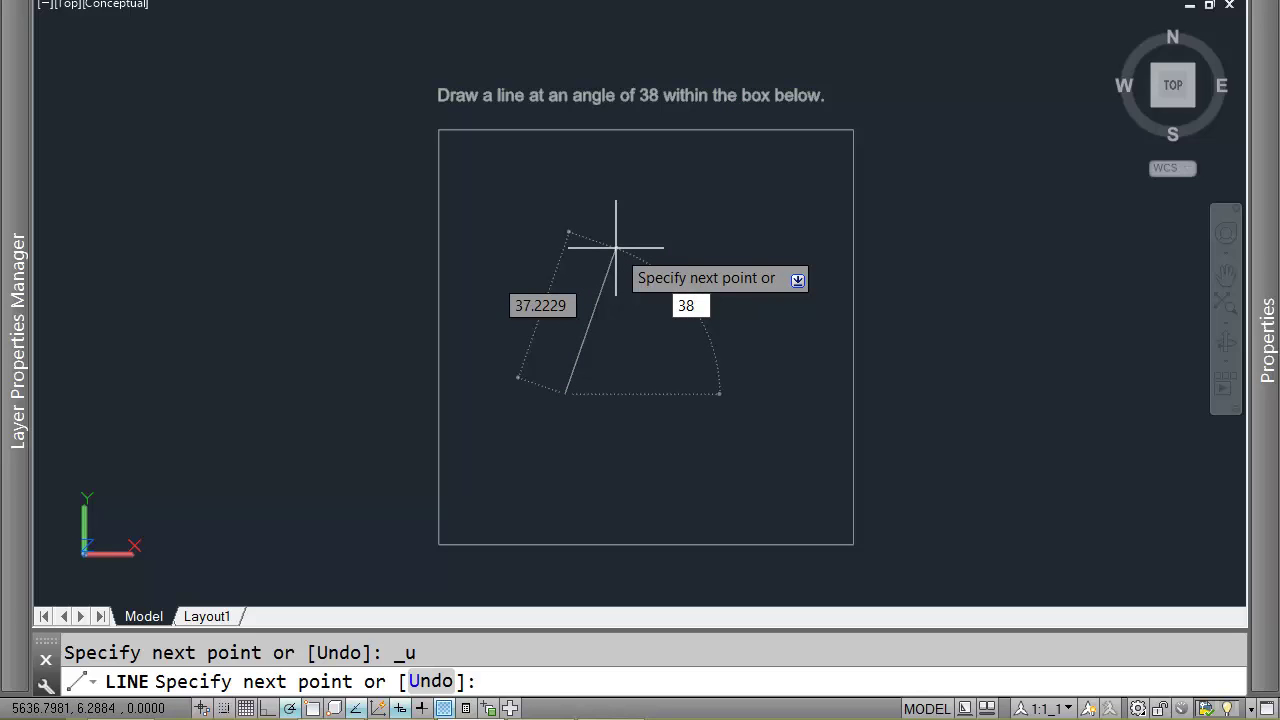
key("Tab")
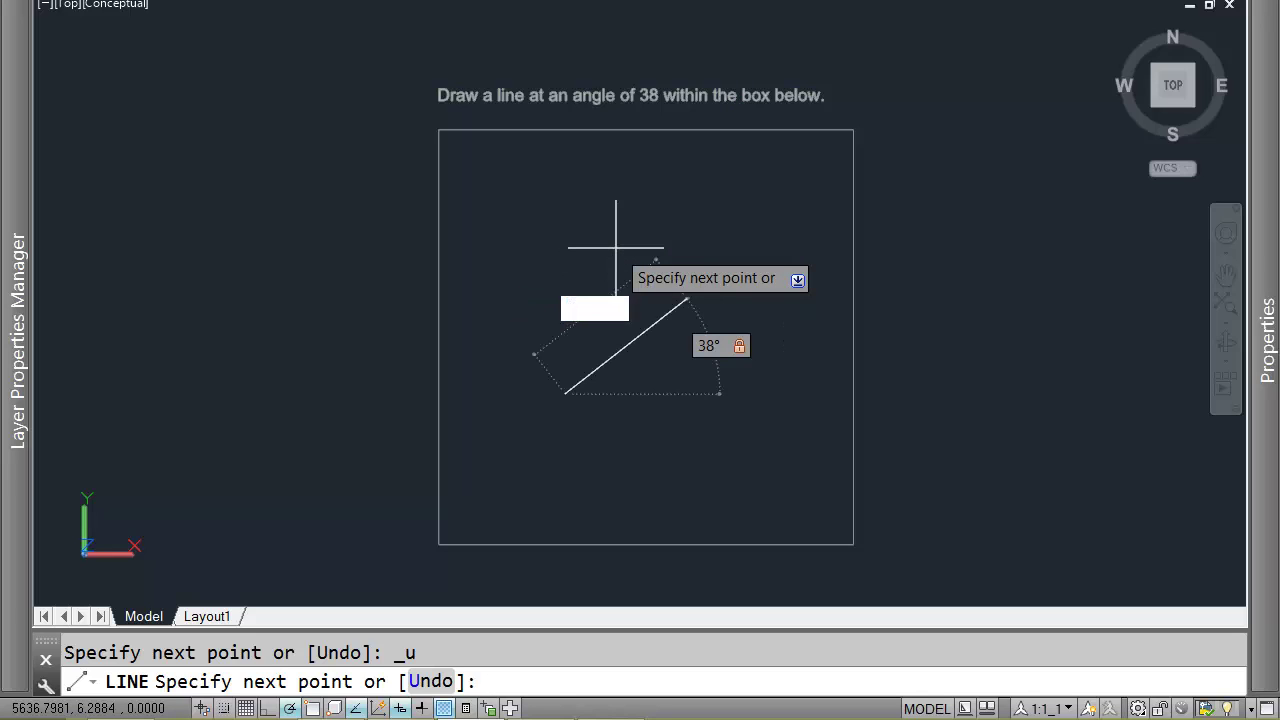
type("10")
key("Return")
key("Return")
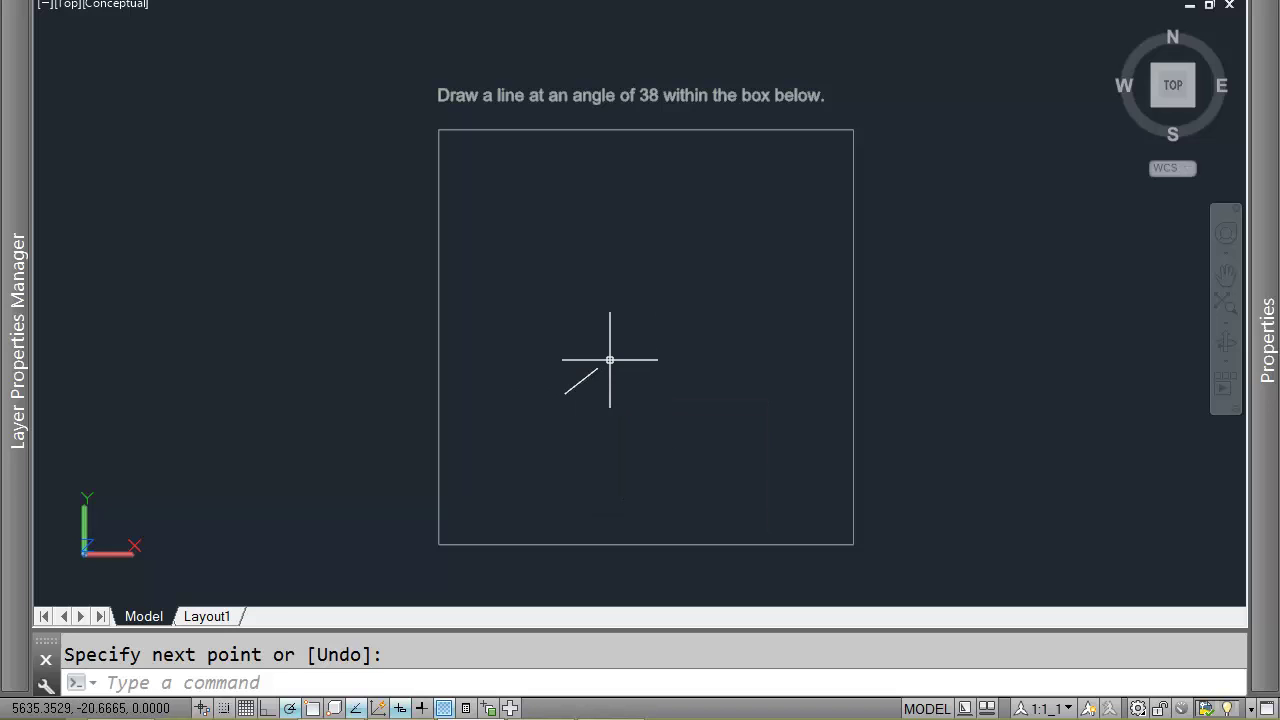
type("qe")
key("Return")
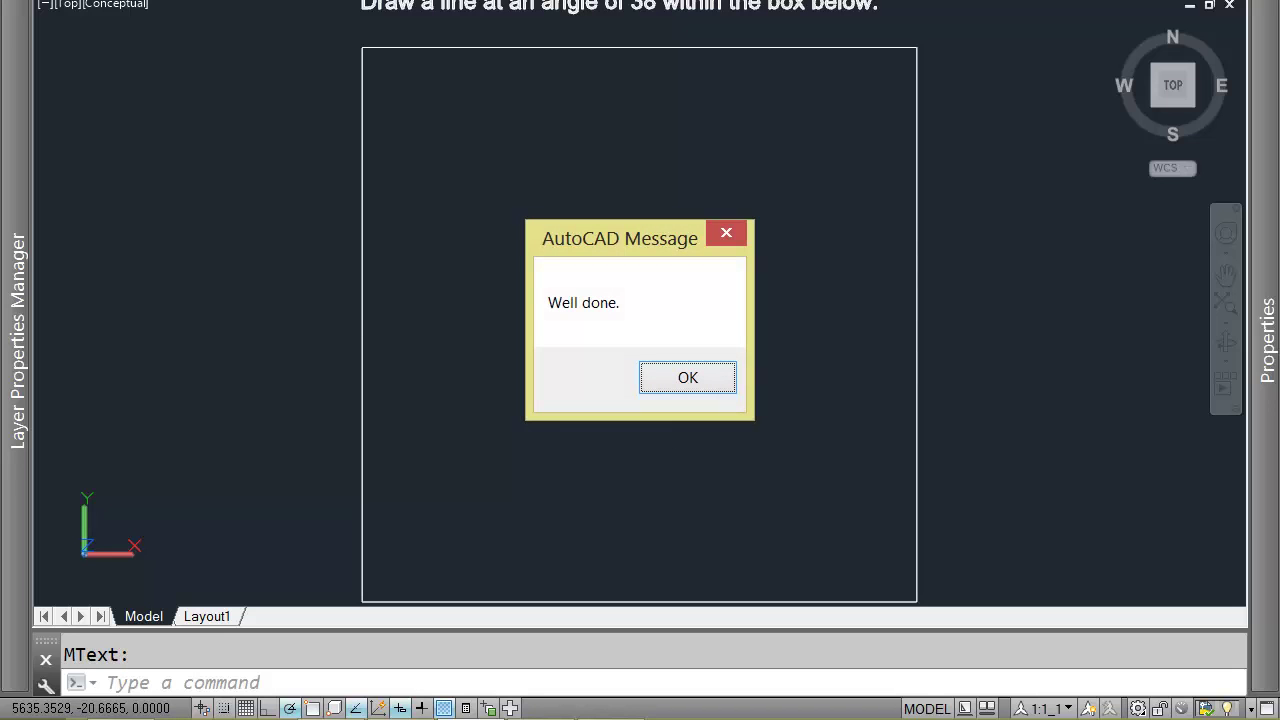
Dismiss Well done, choose InterSnap from the problem list, and zoom in on its box
key("Return")
key("Down")
key("Down")
key("Down")
key("Down")
key("Down")
key("Down")
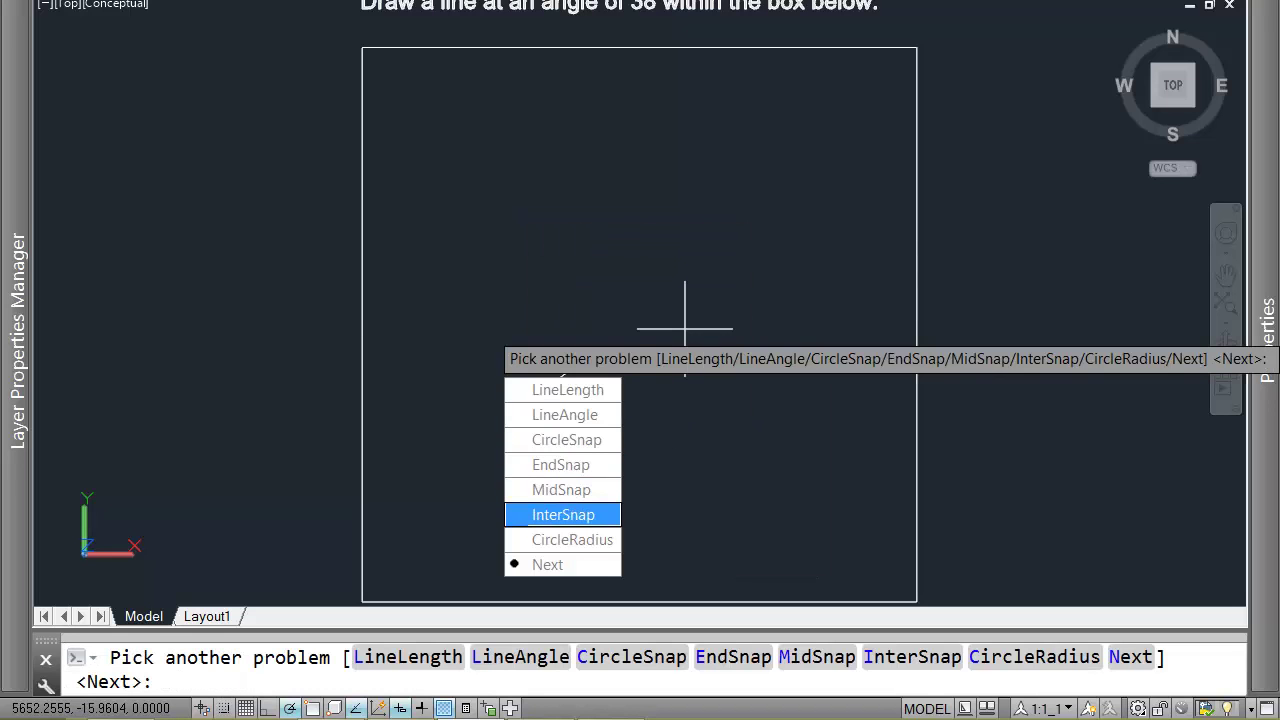
key("Up")
key("Up")
key("Up")
key("Up")
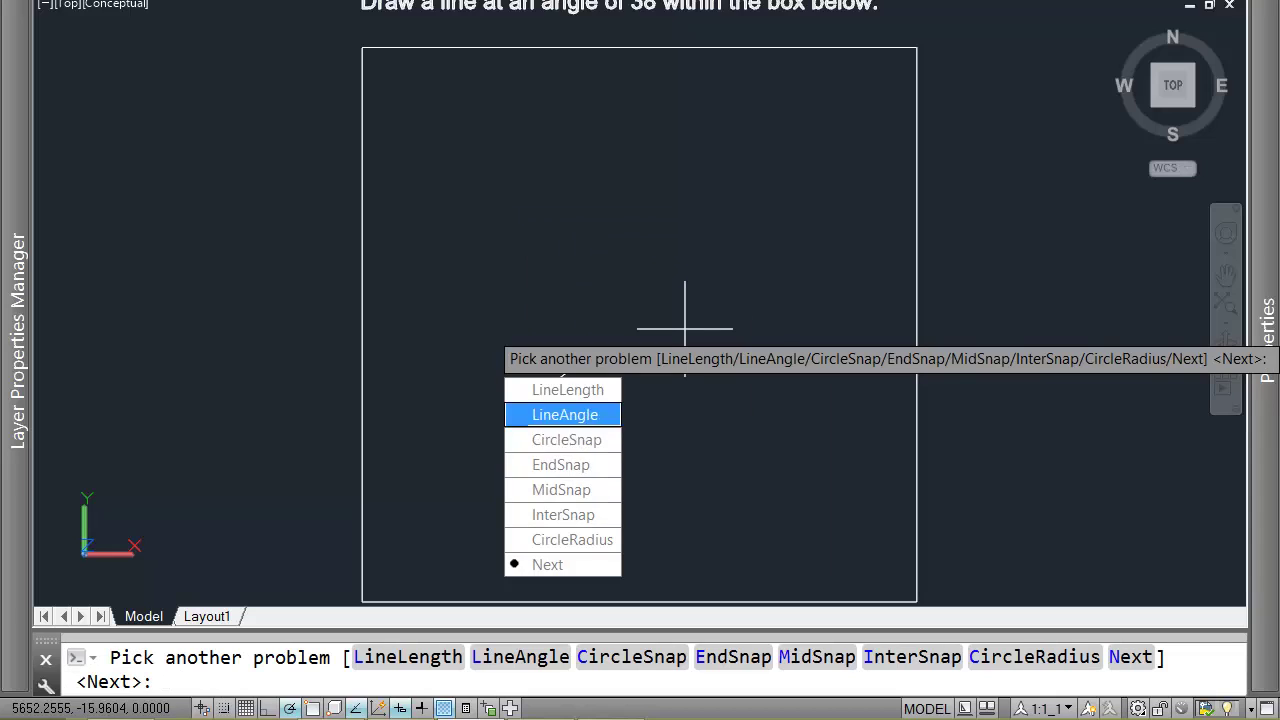
key("Down")
key("Down")
key("Down")
key("Down")
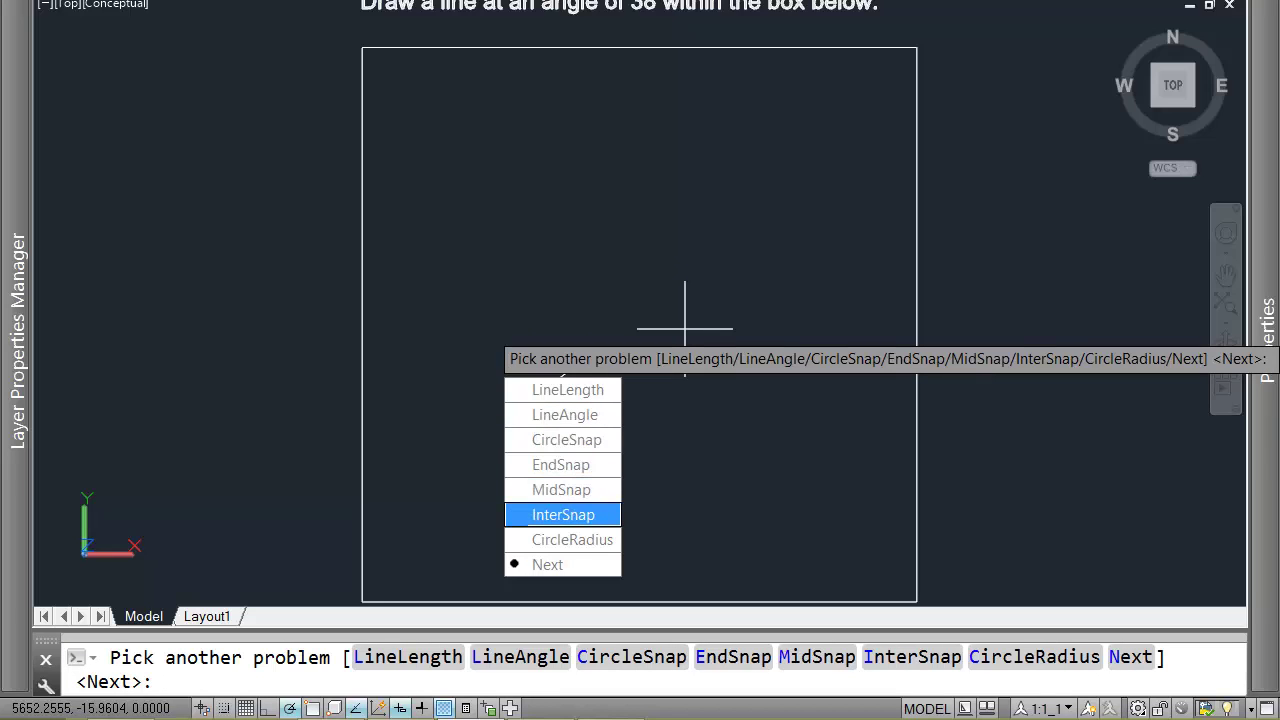
left_click(583, 514)
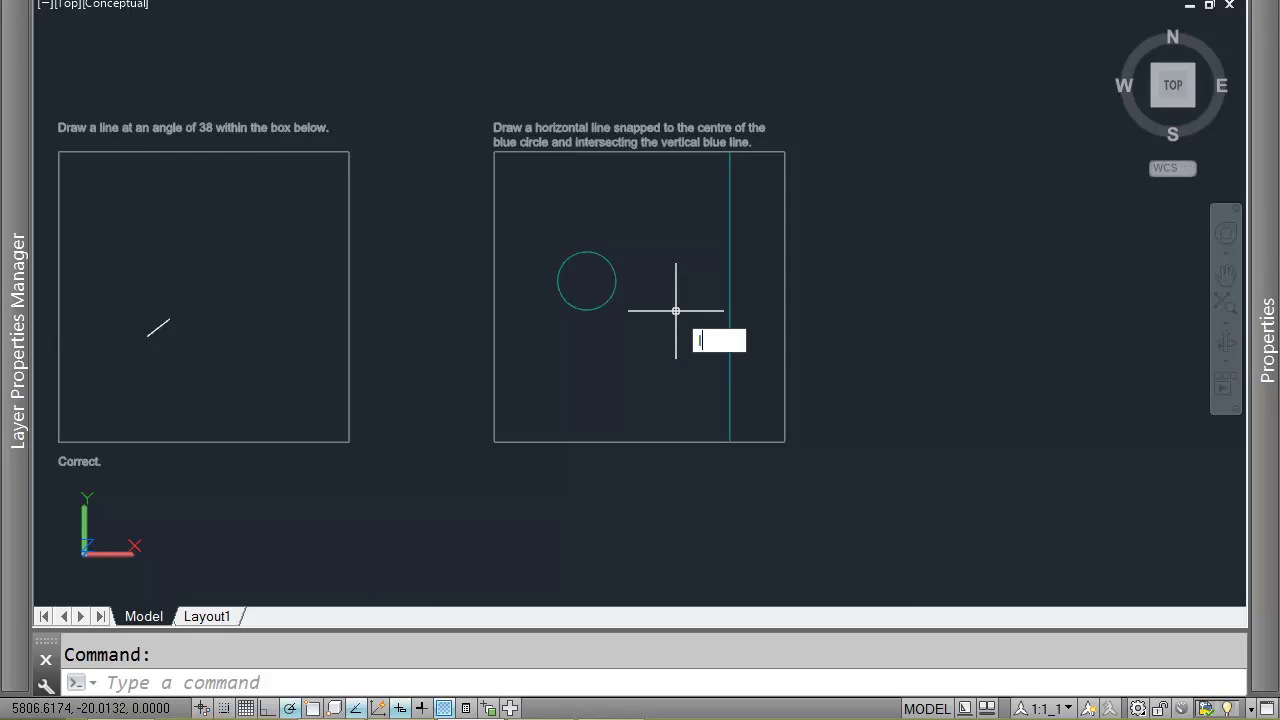
key("Return")
scroll(600, 214, "up", 2)
middle_click_drag(654, 214, 621, 234)
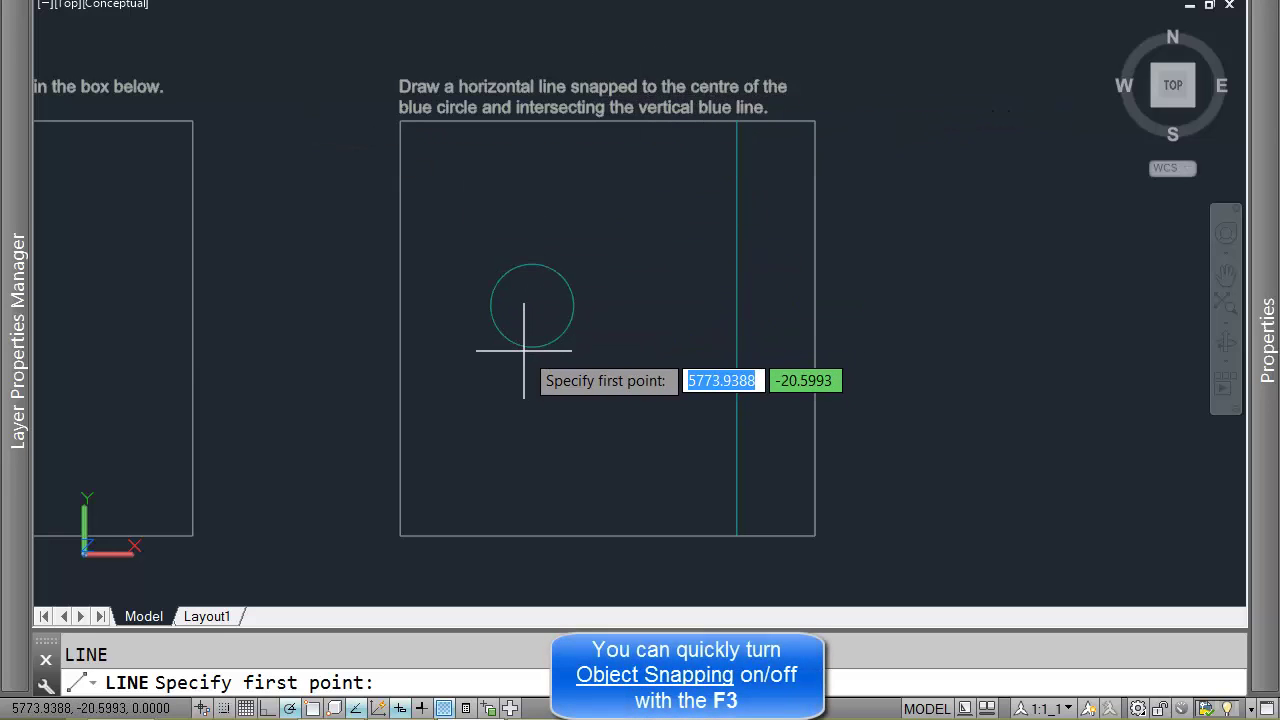
Turn on Midpoint, Center and Intersection object snaps in Drafting Settings
key("Escape")
key("F3")
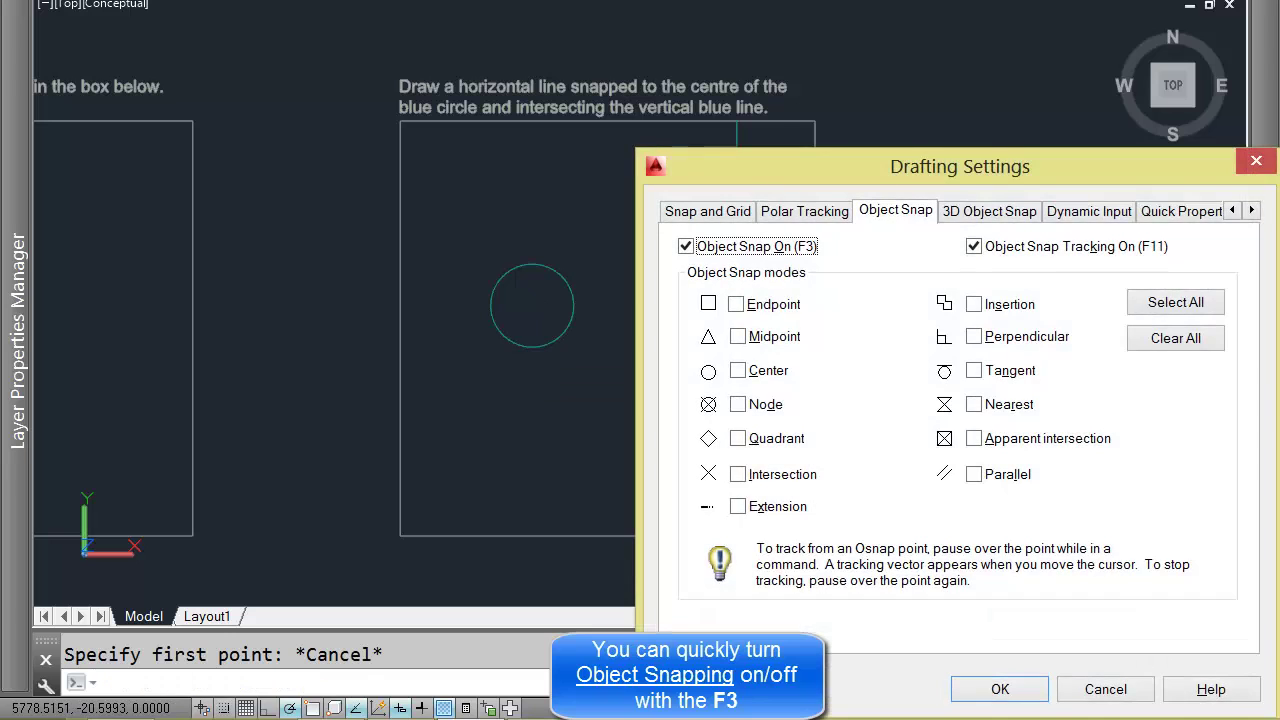
left_click(738, 336)
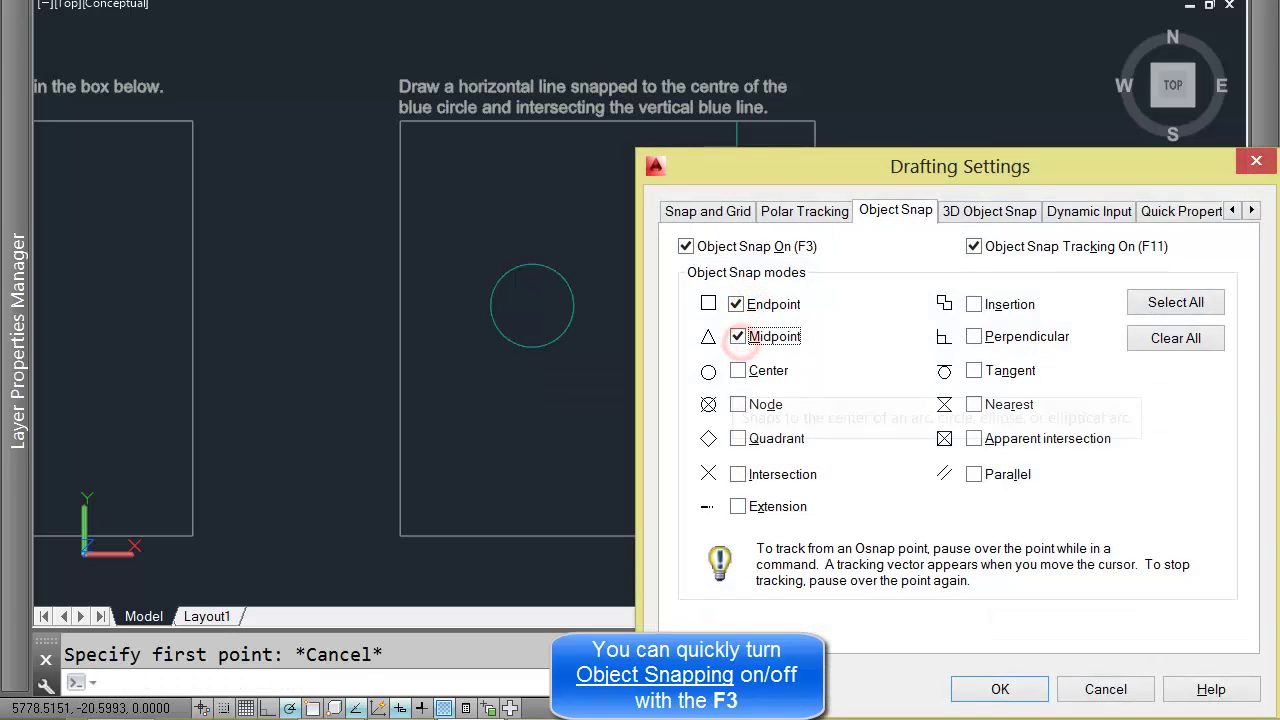
left_click(738, 370)
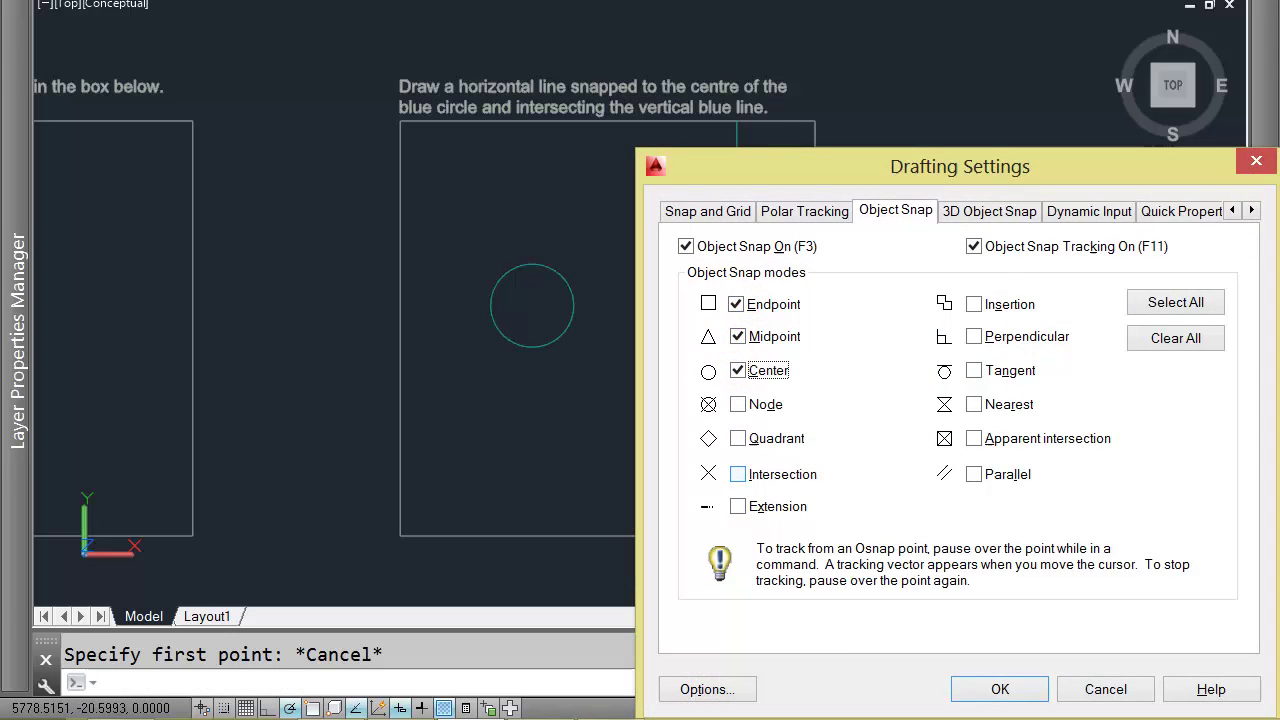
left_click(738, 474)
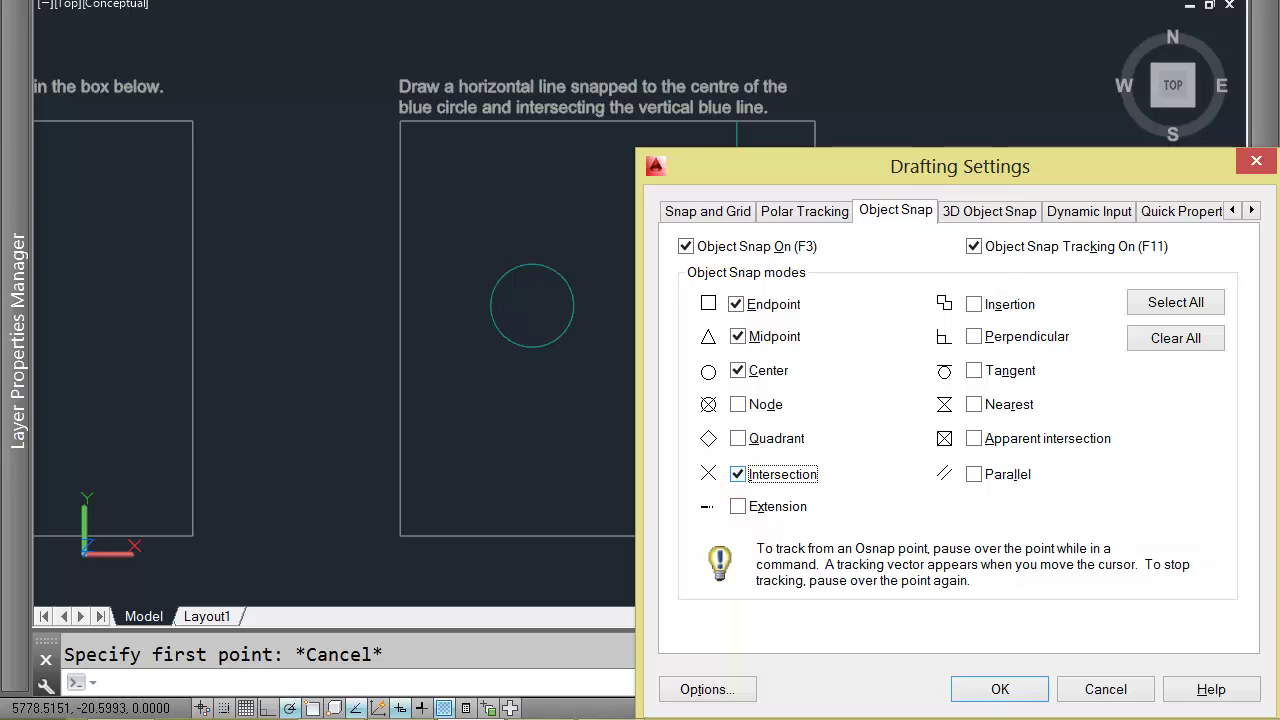
left_click_drag(852, 170, 692, 77)
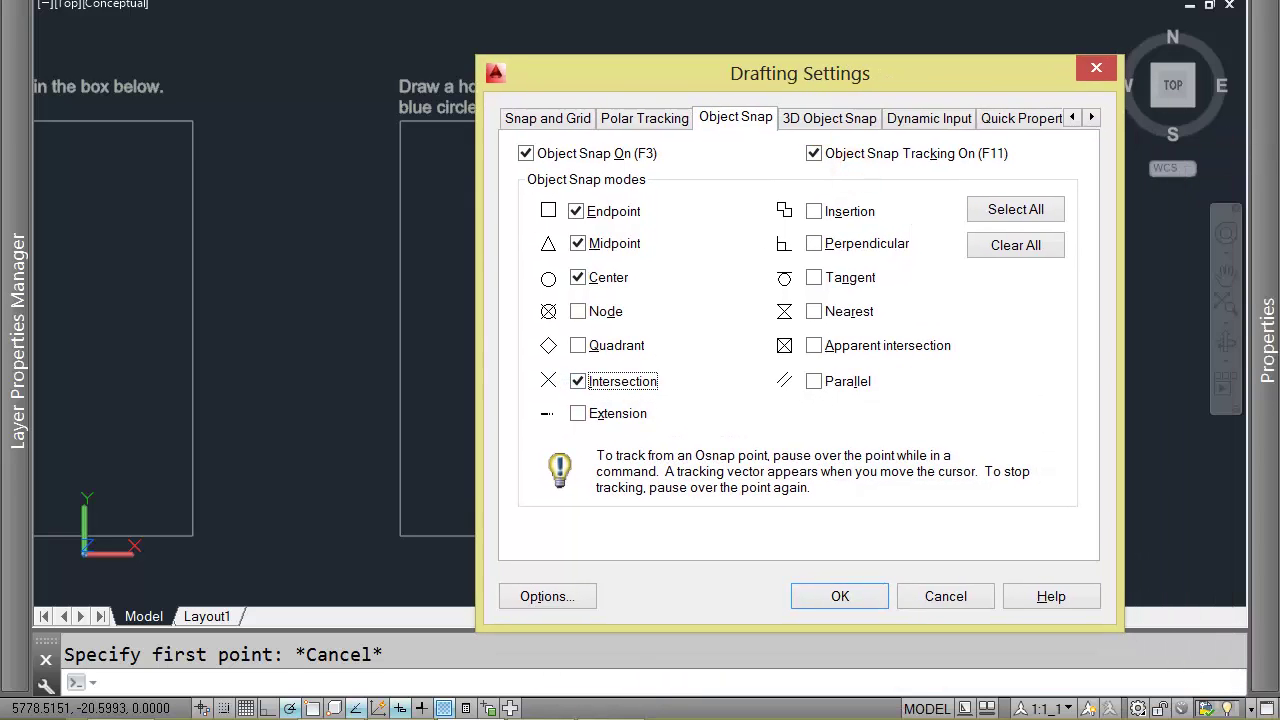
left_click(840, 596)
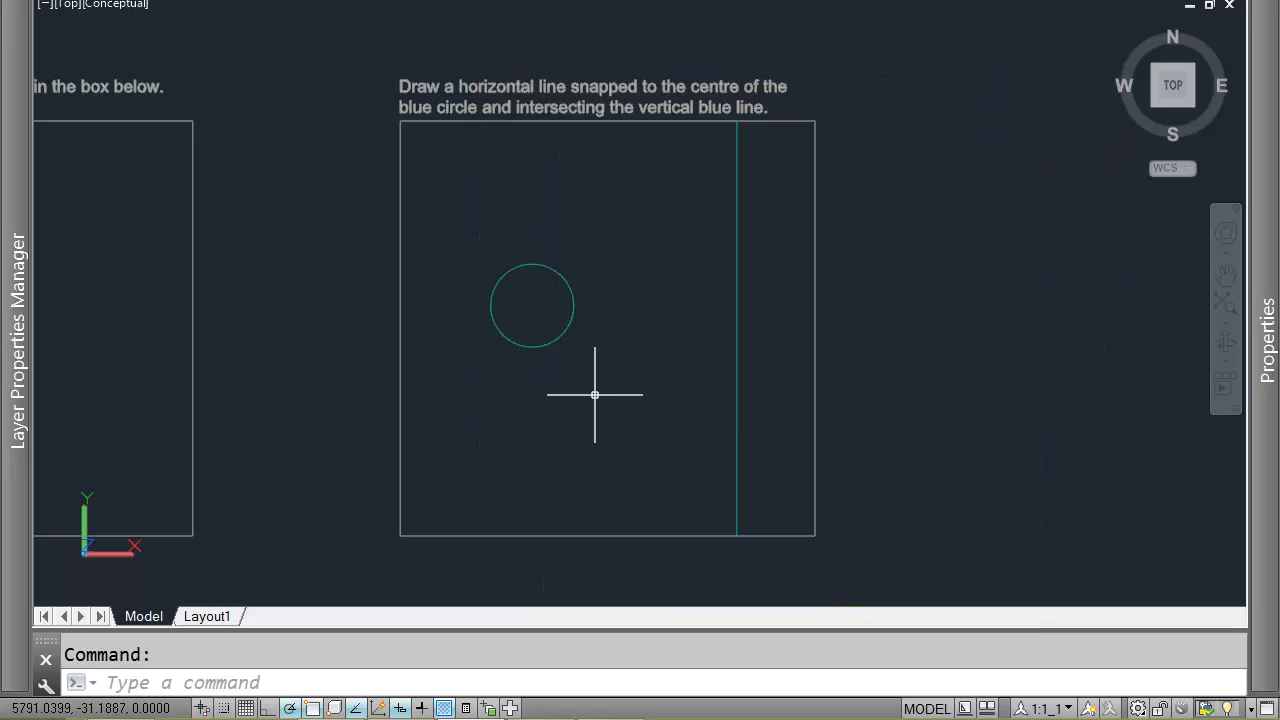
Draw a horizontal line from the circle's centre to just past the vertical blue line
type("l")
key("Return")
left_click(531, 305)
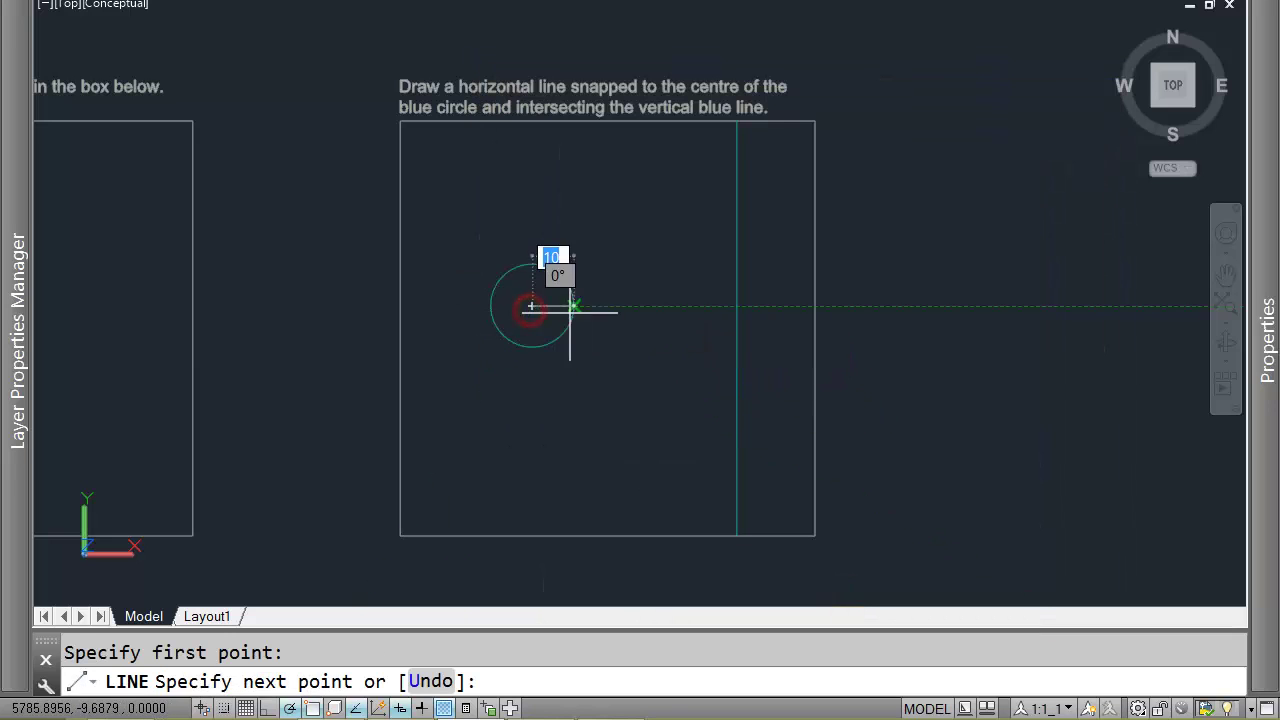
left_click(767, 309)
key("Return")
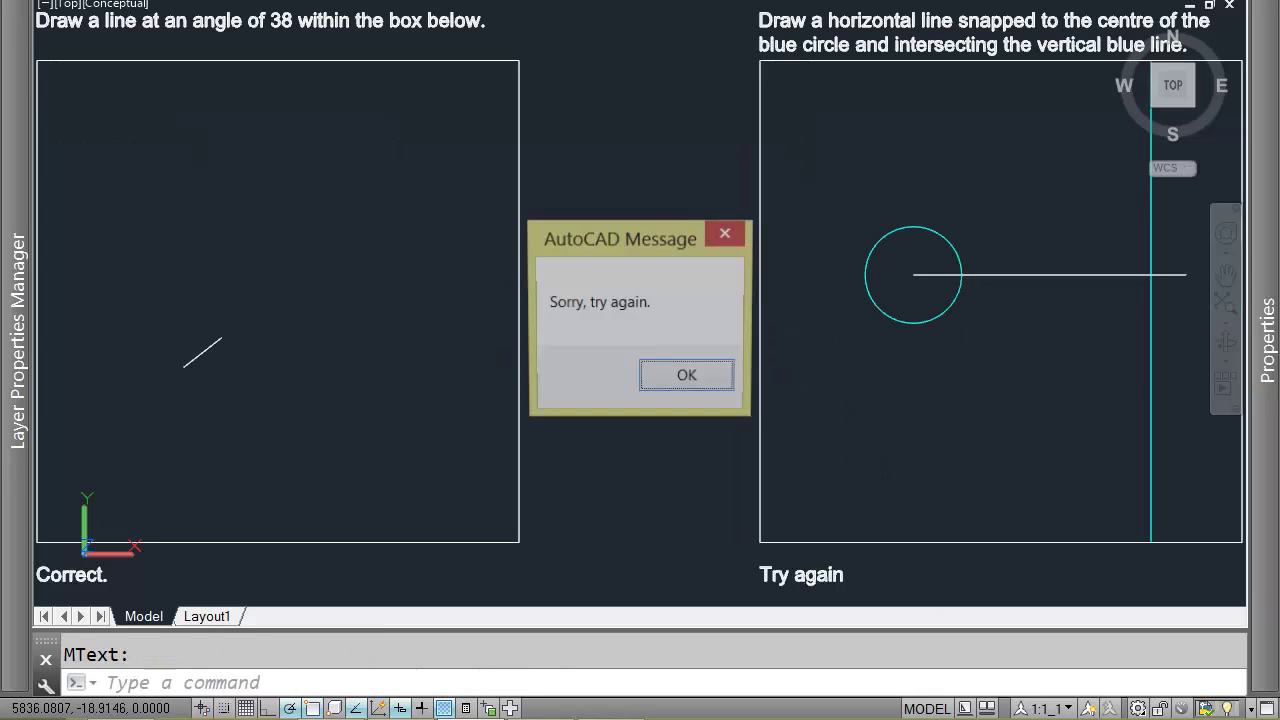
Redraw the line from the right circle's centre past the blue line, then dismiss Try again
key("Return")
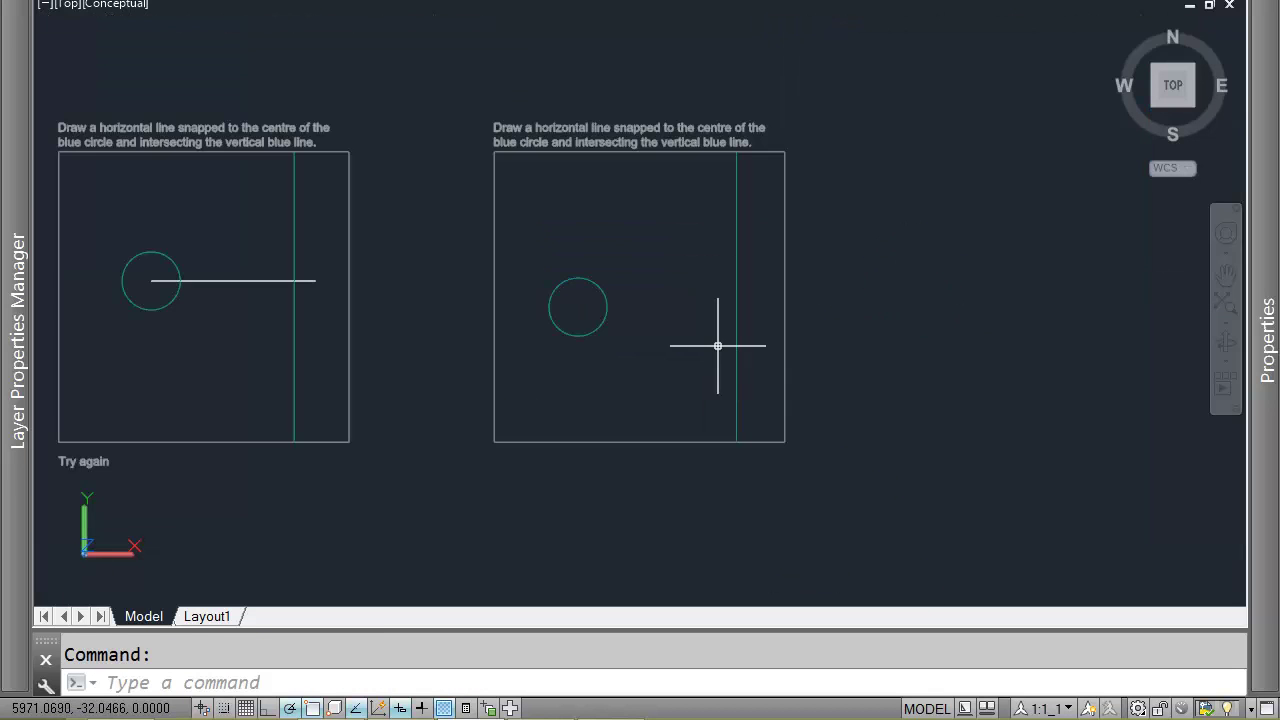
key("Return")
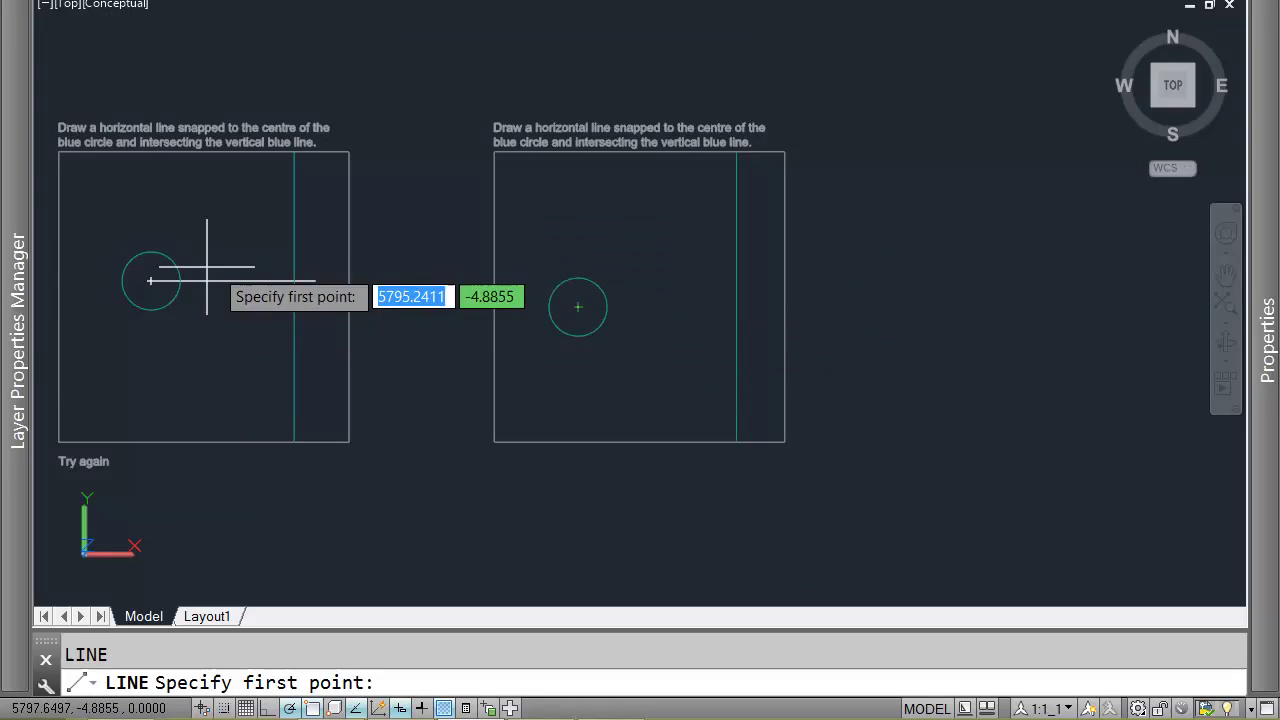
left_click(150, 281)
left_click(315, 281)
key("Return")
key("Return")
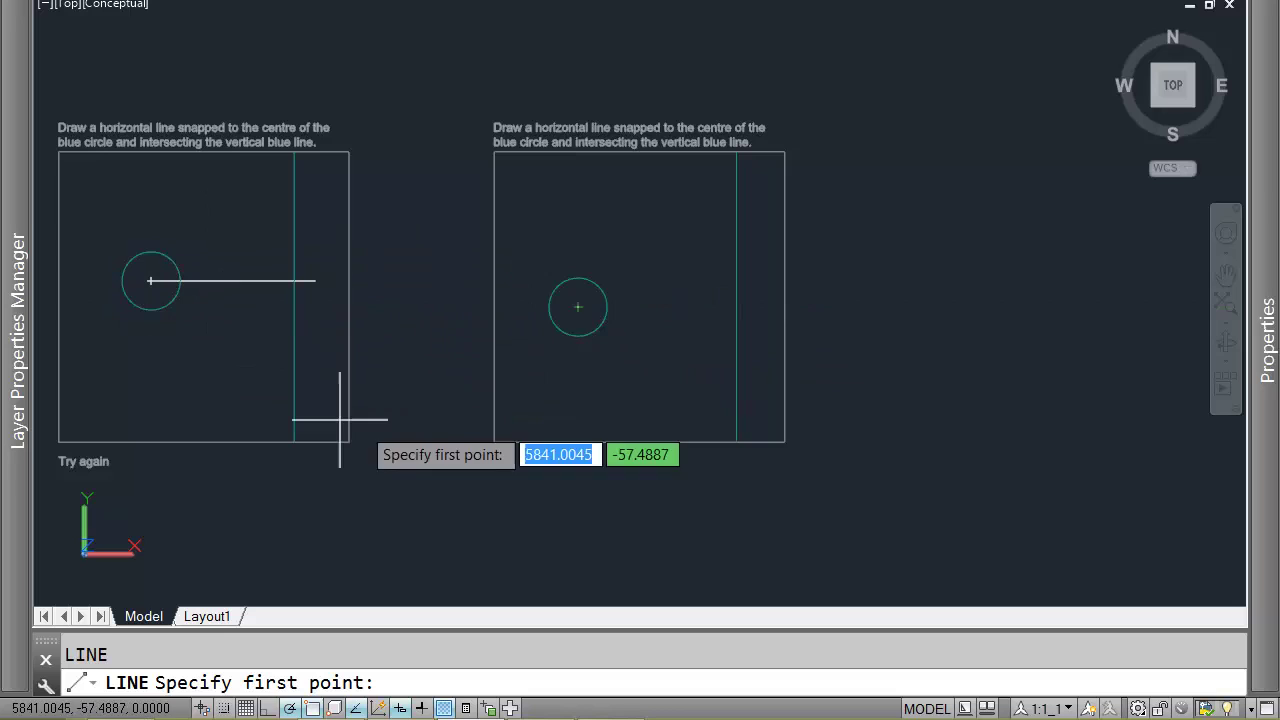
left_click(578, 307)
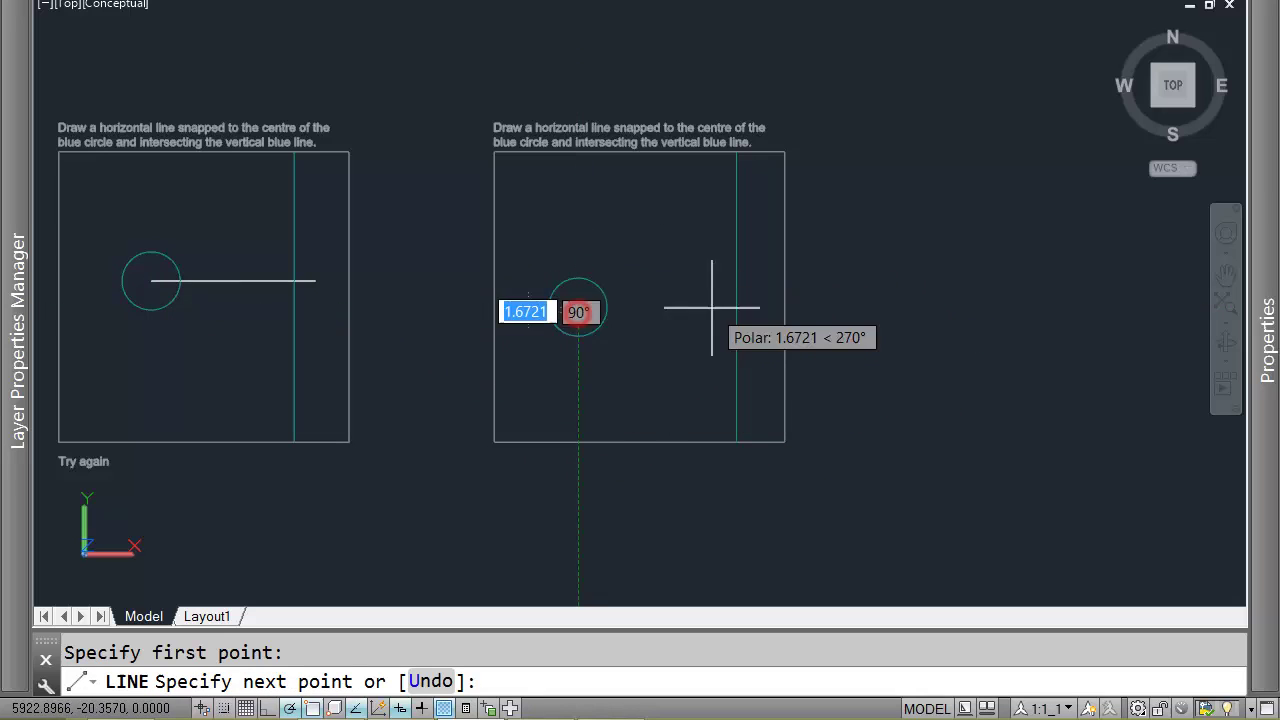
left_click(762, 293)
key("Return")
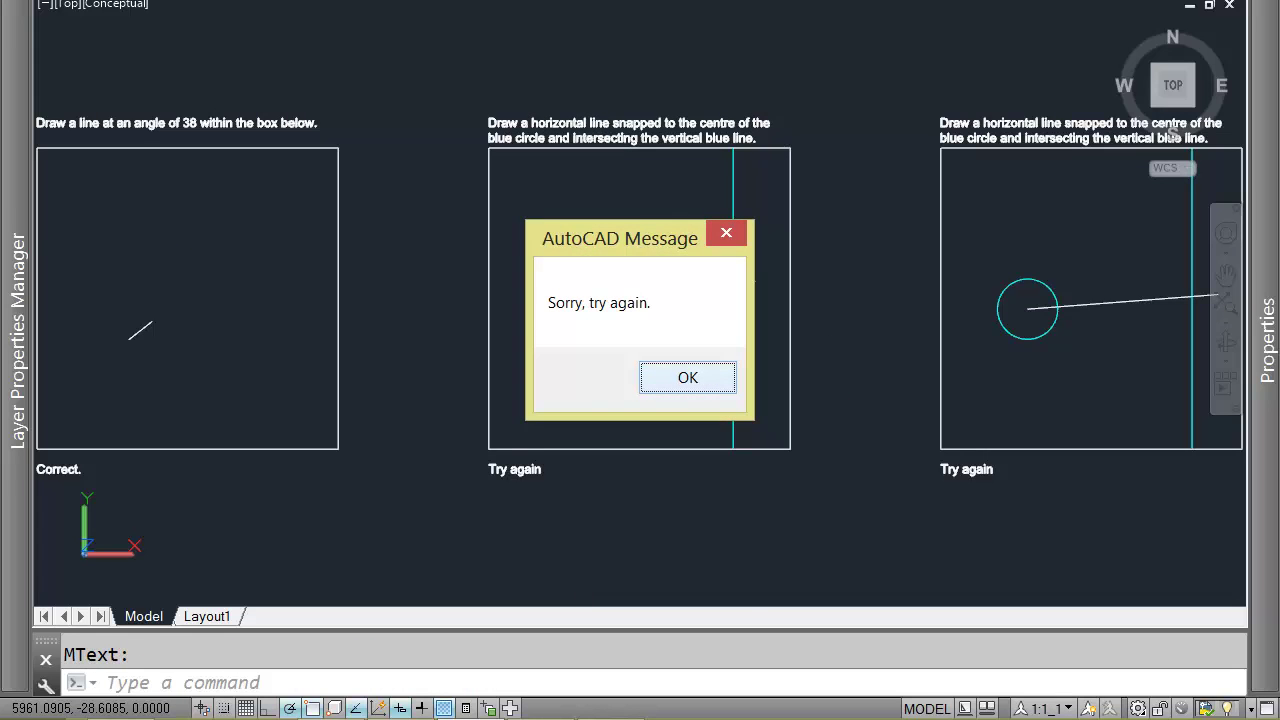
key("Return")
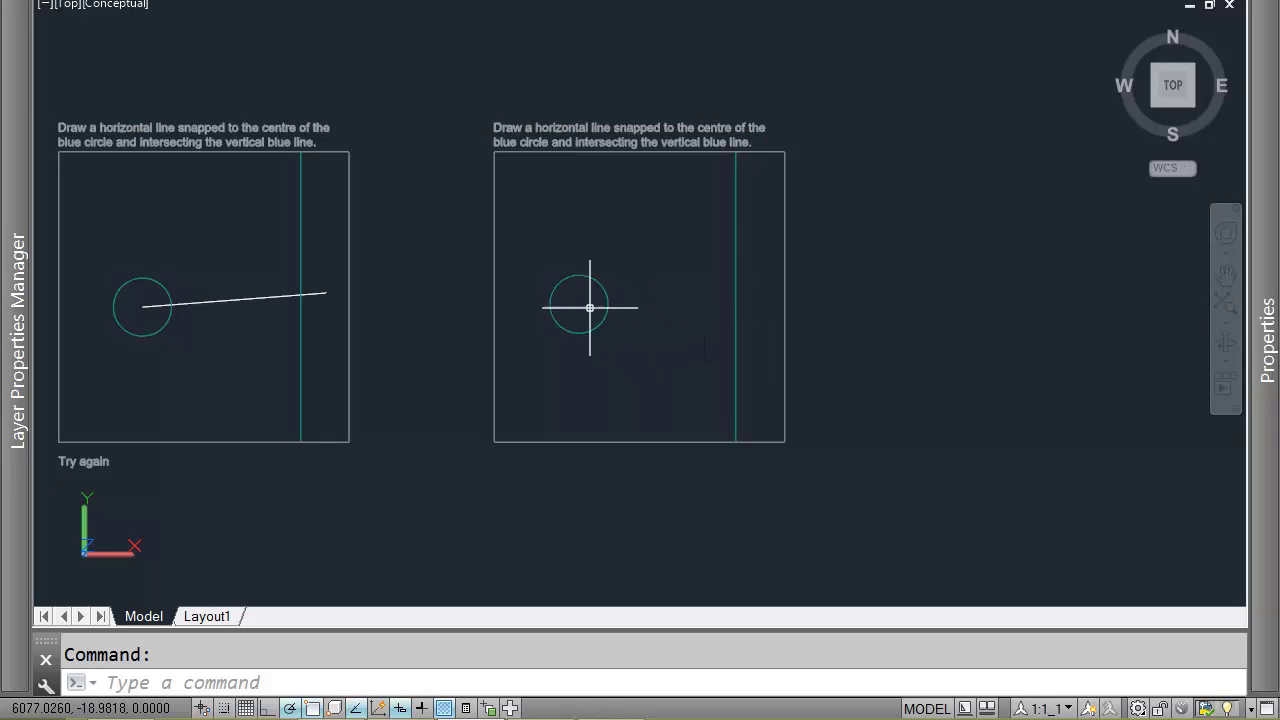
Reset the exam with QER, restart QE in Practice mode, and pick a new start point
type("qe")
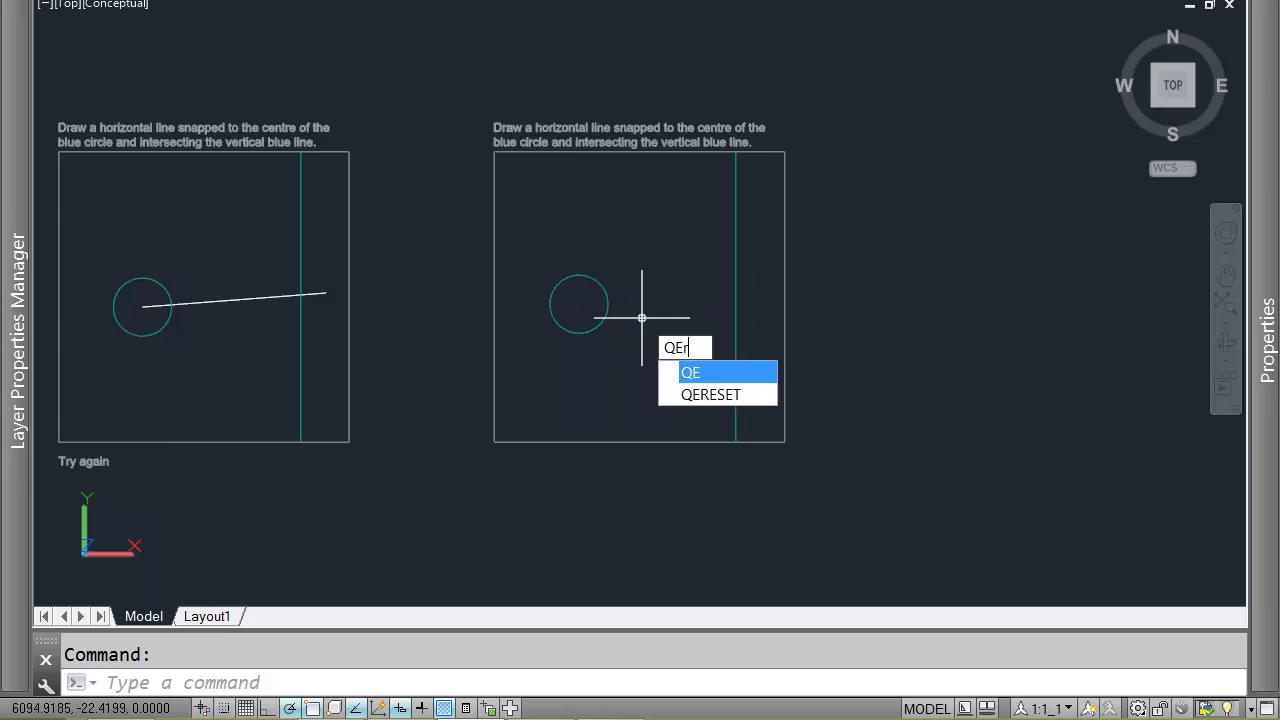
type("r")
left_click(686, 371)
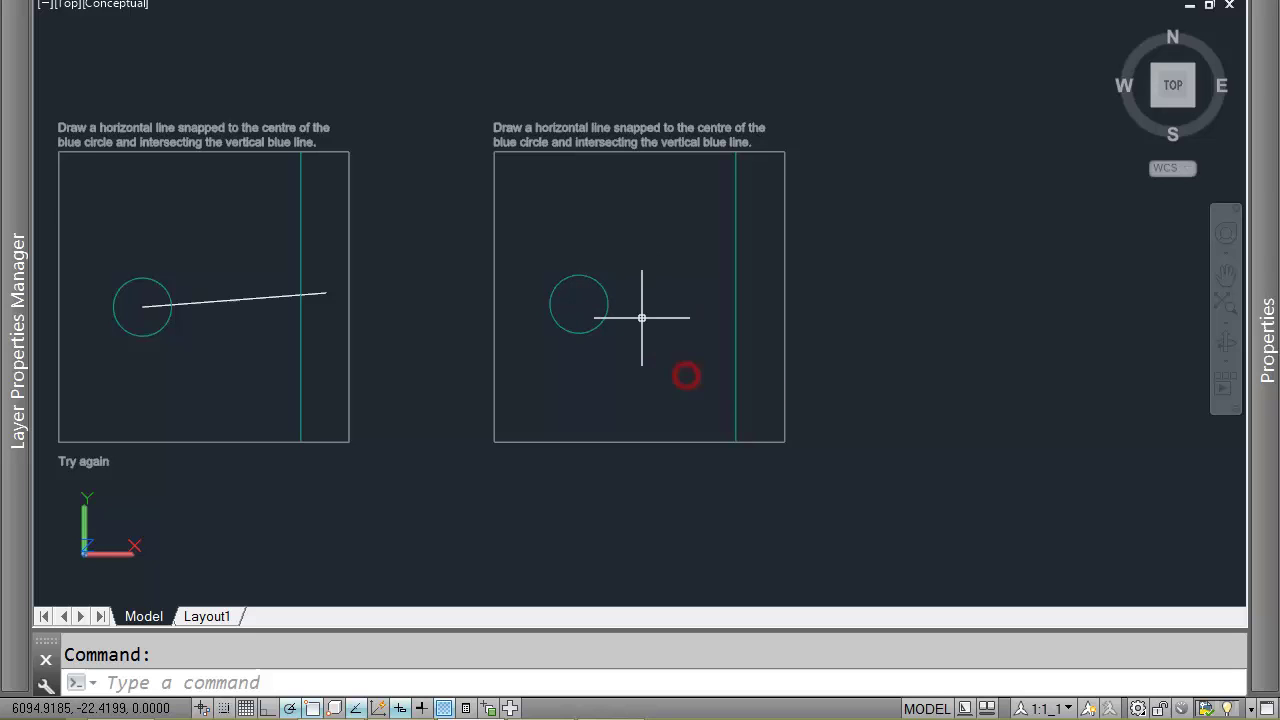
type("qe")
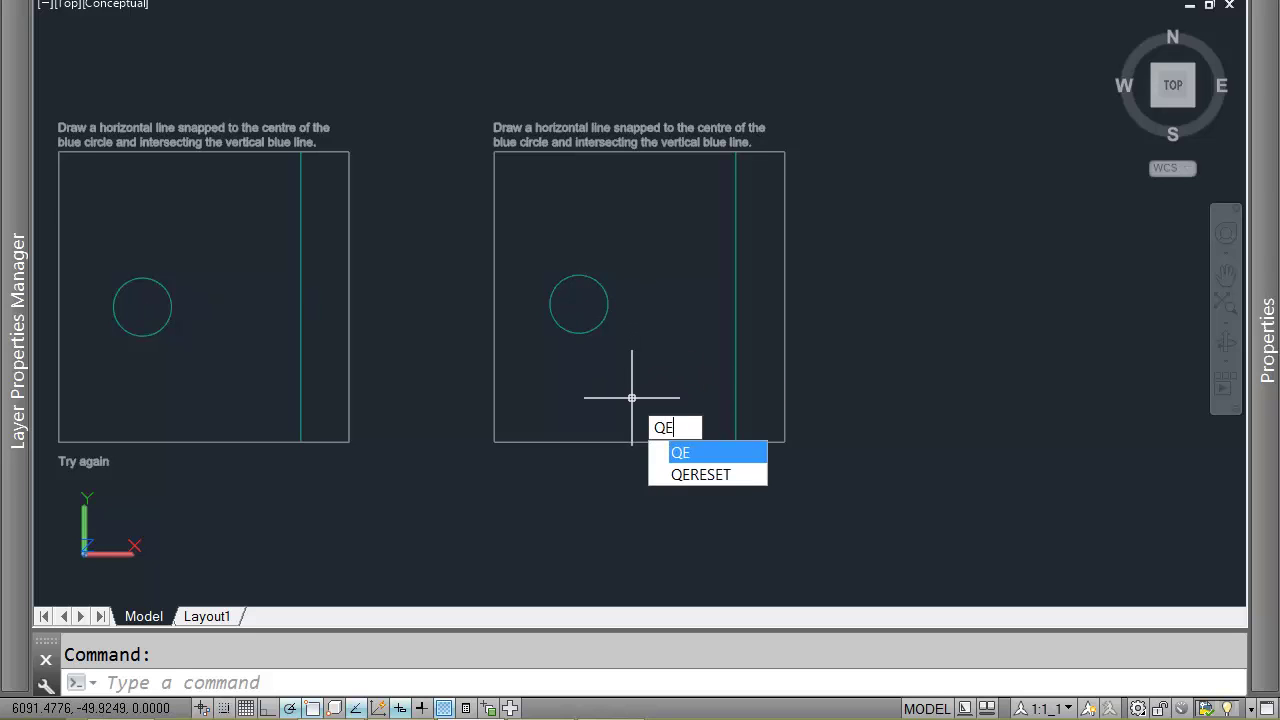
key("Return")
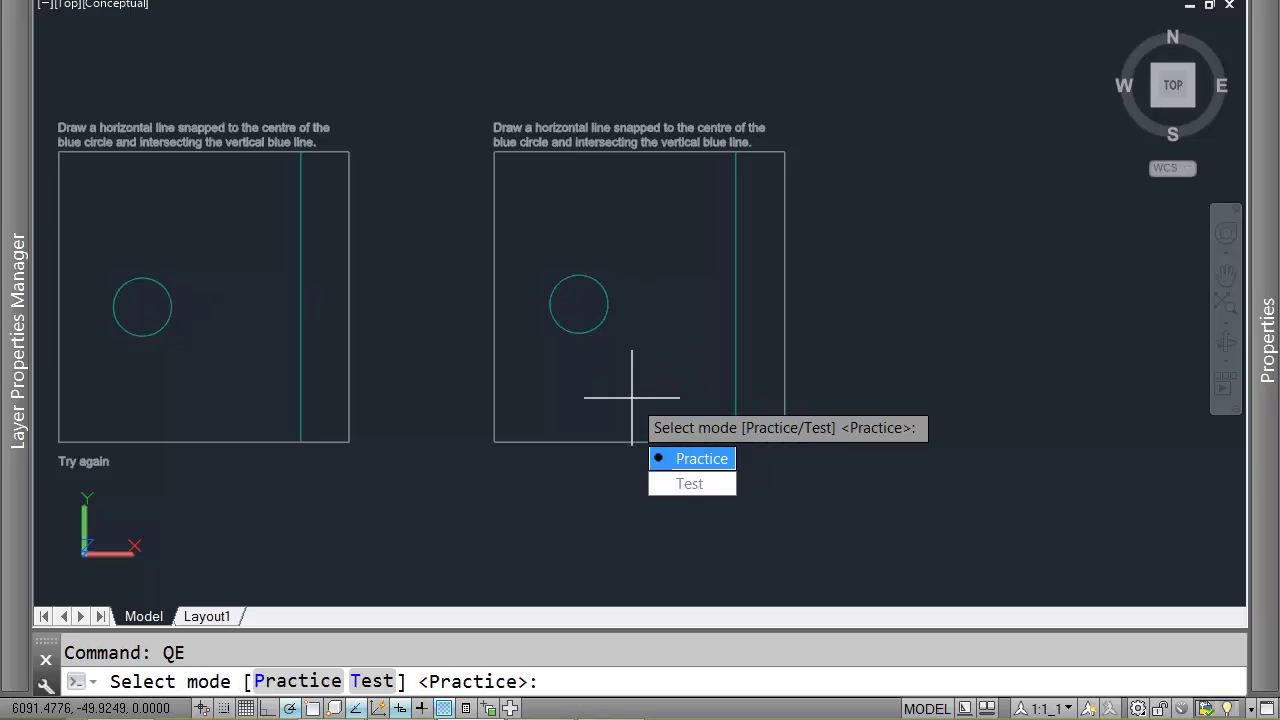
left_click(688, 460)
middle_click_drag(634, 334, 688, 34)
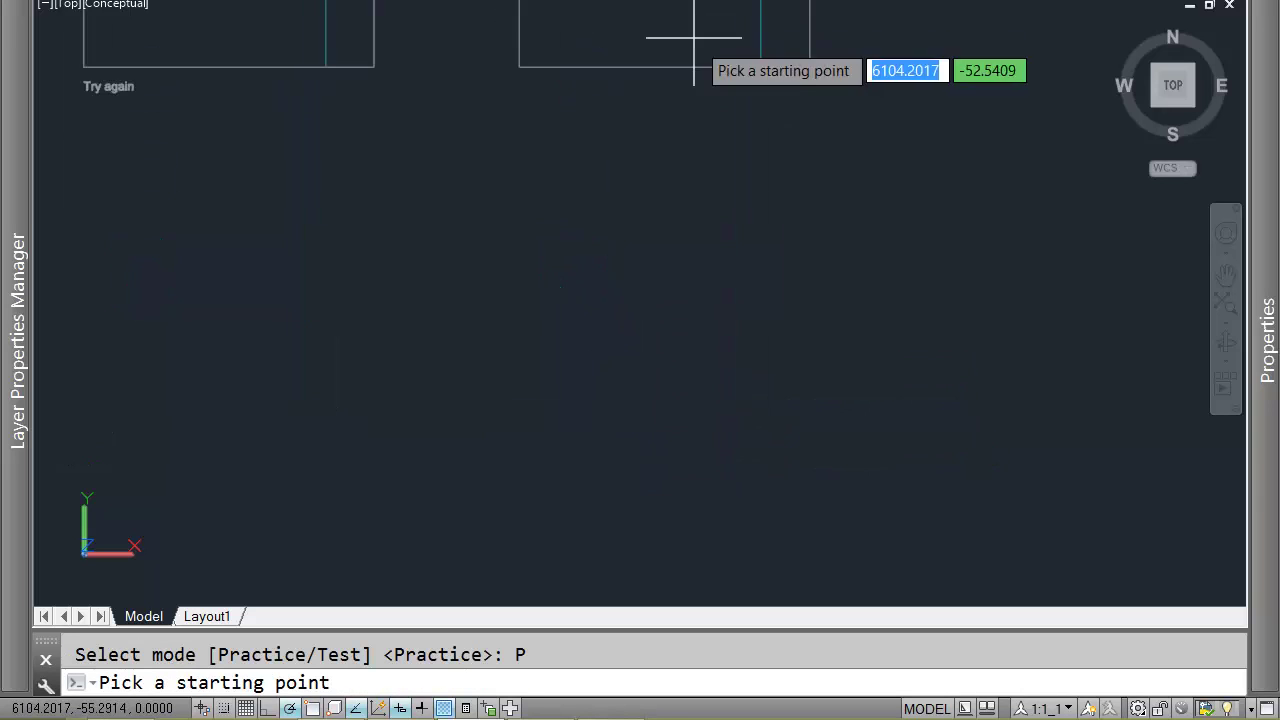
left_click(531, 335)
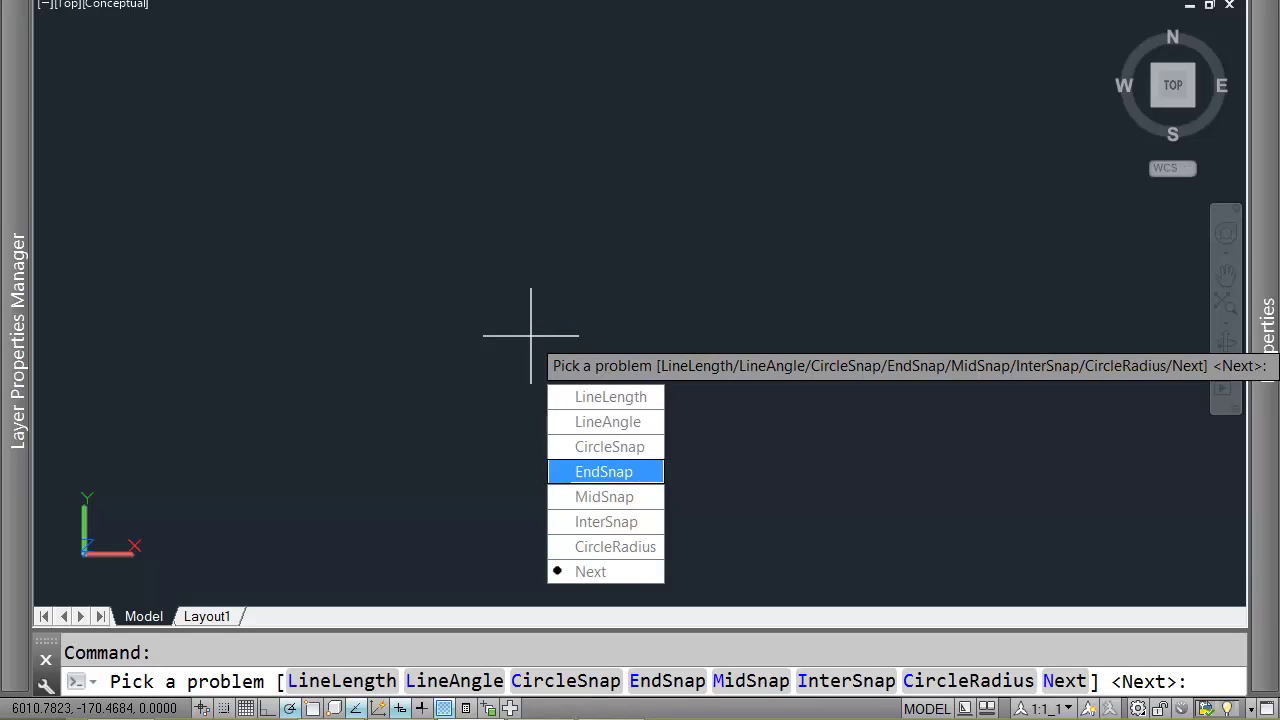
Page through the problem list to the next set and move to Polyline
key("Down")
key("Up")
key("Down")
key("Down")
key("Down")
key("Down")
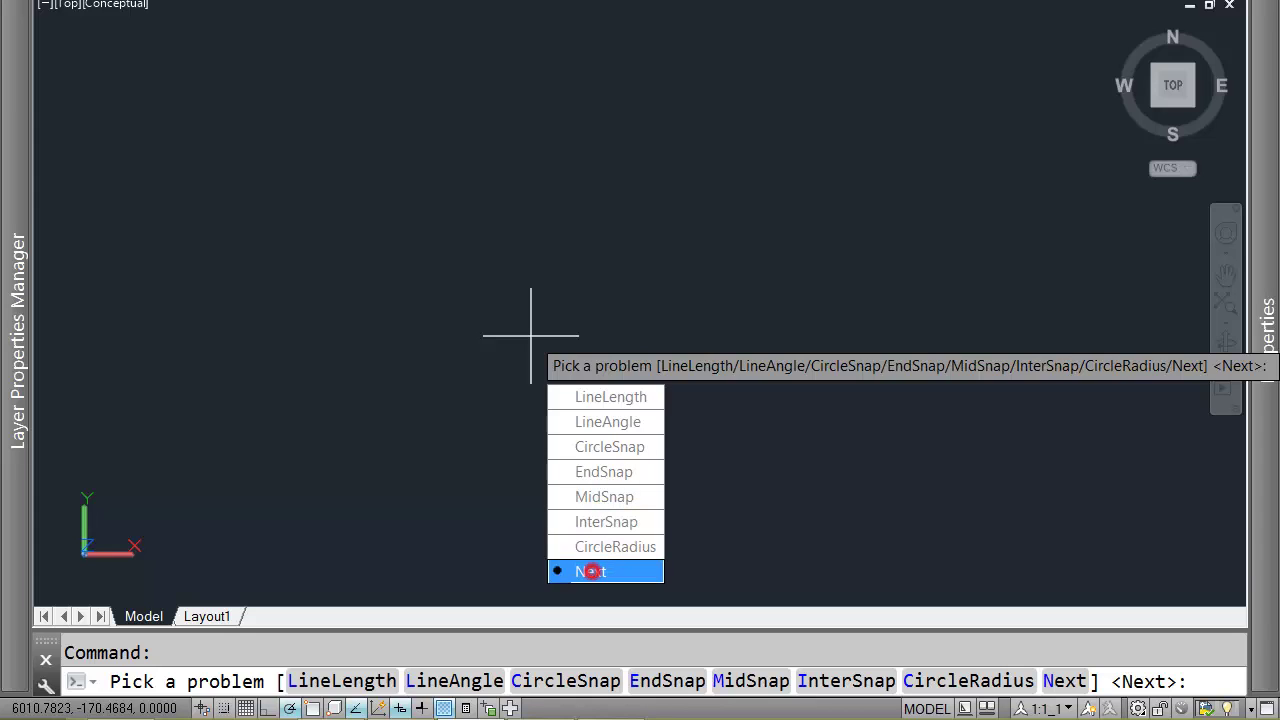
key("Return")
key("Down")
key("Down")
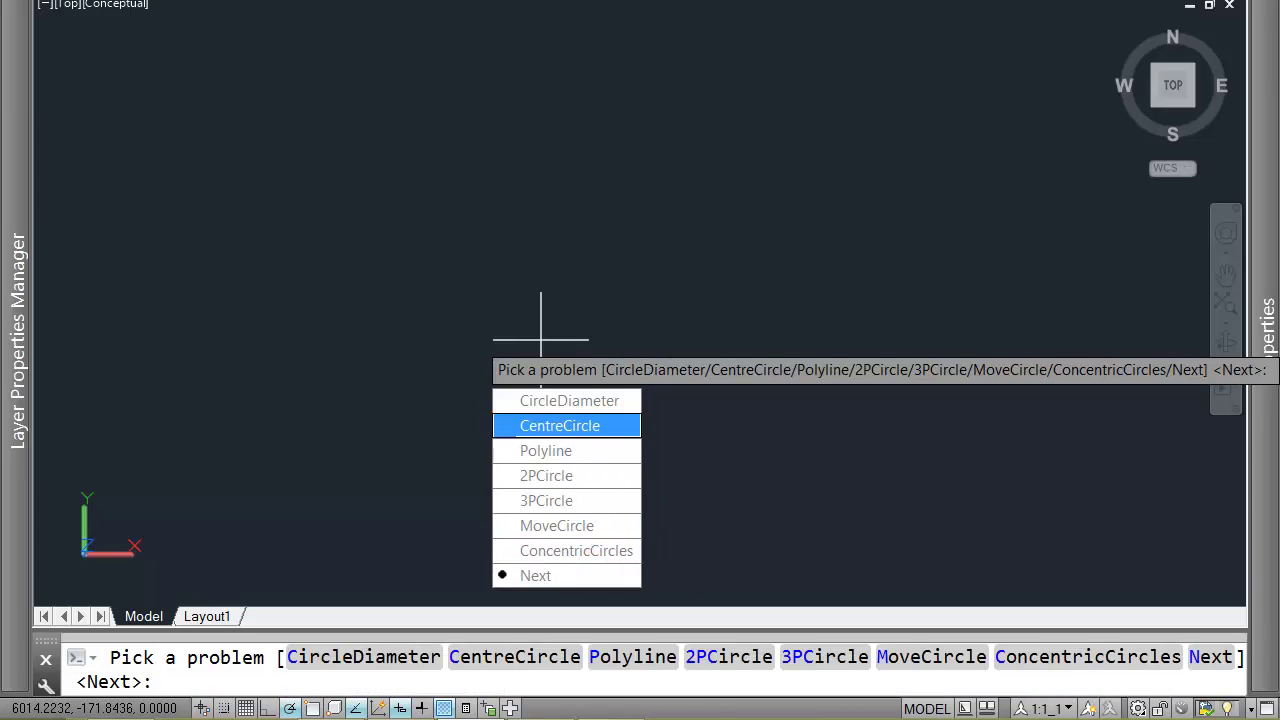
key("Down")
key("Up")
key("Down")
Open the Polyline problem and draw a PL through the four circle centres, top-left to bottom-right
left_click(579, 451)
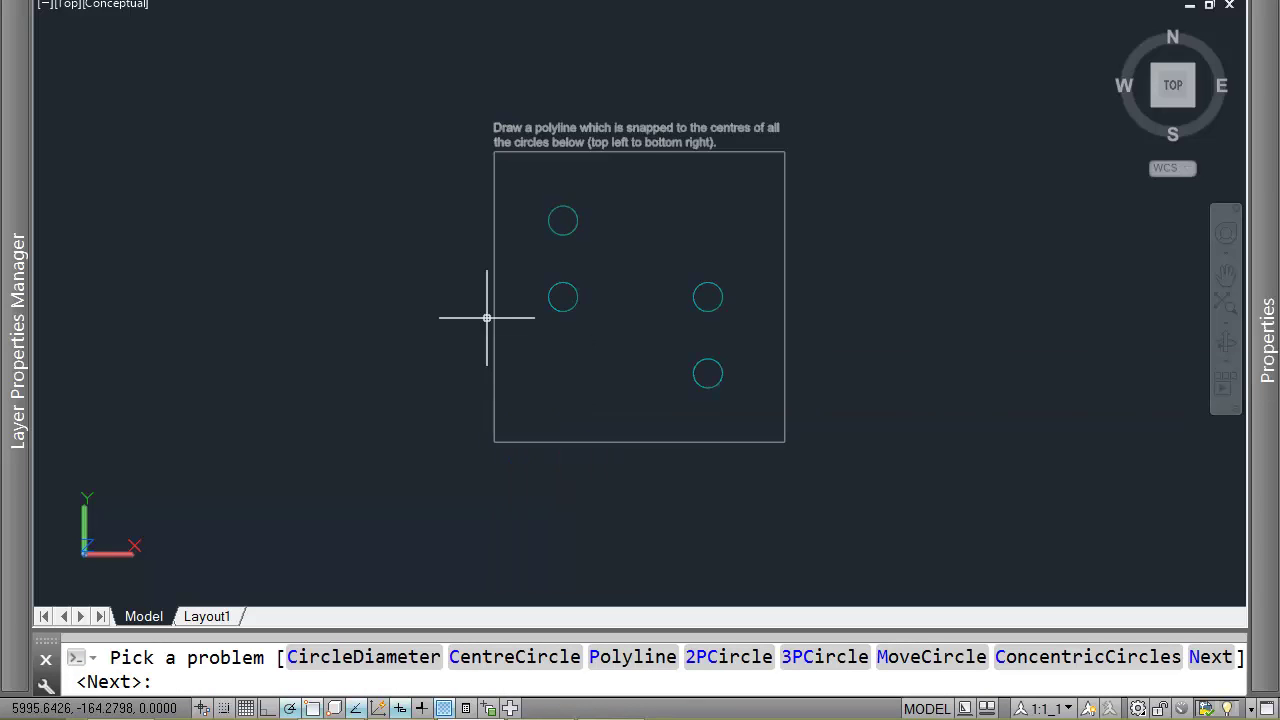
type("PL")
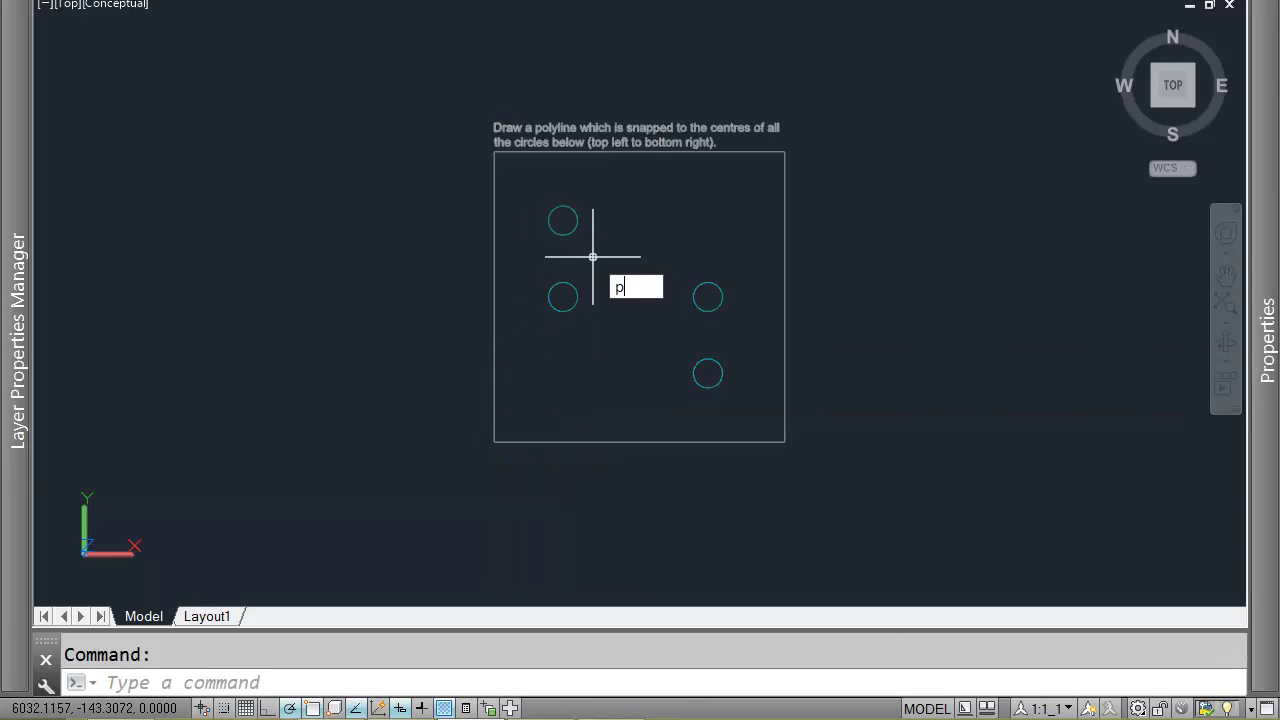
key("Return")
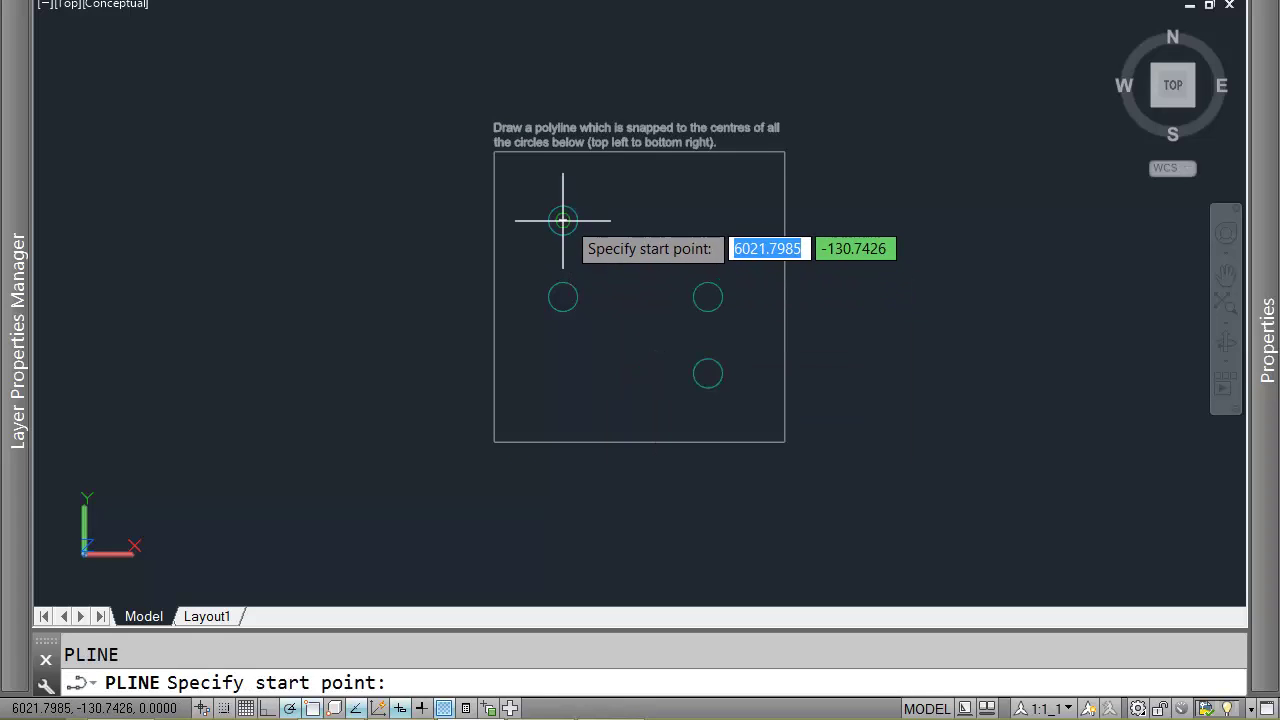
left_click(563, 220)
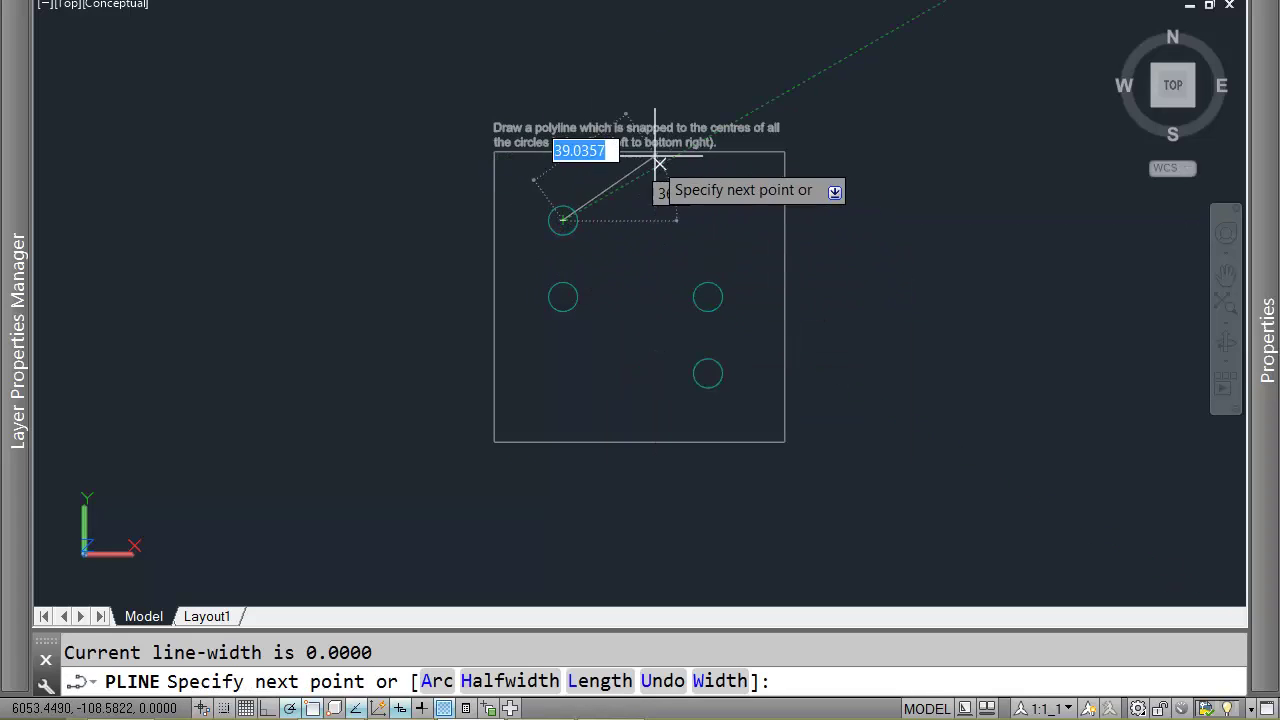
left_click(563, 297)
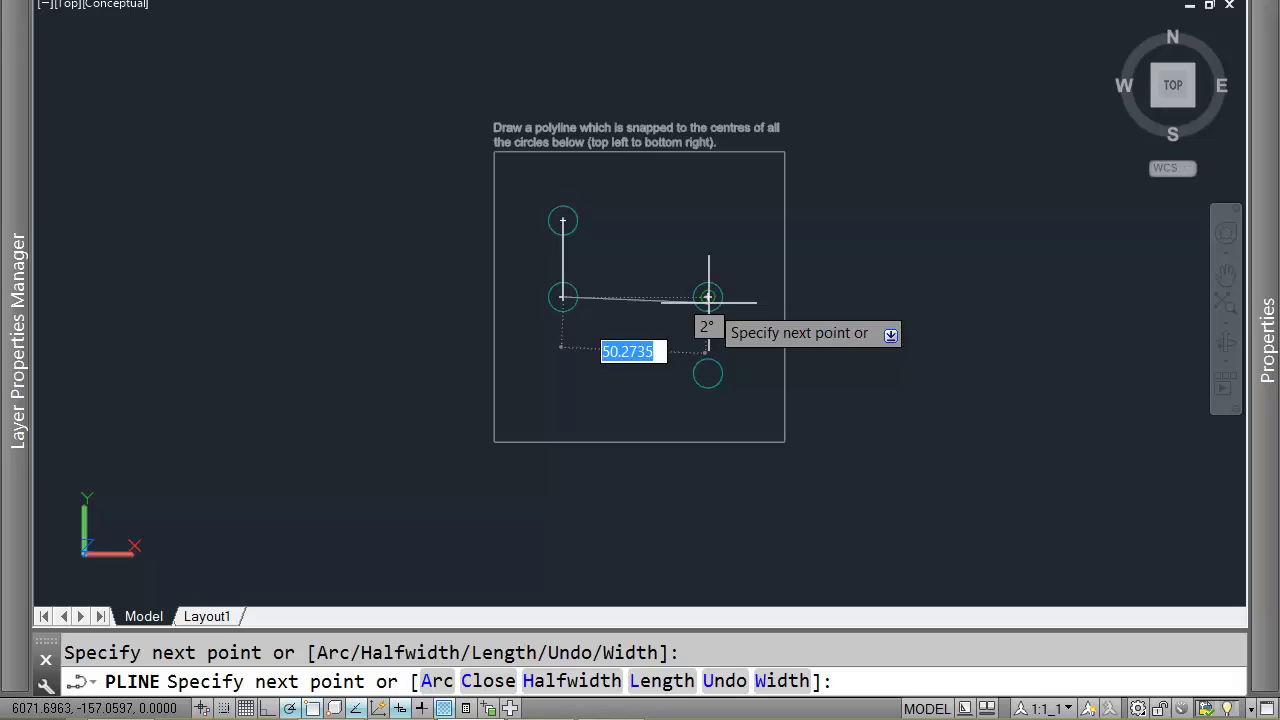
left_click(708, 297)
left_click(708, 371)
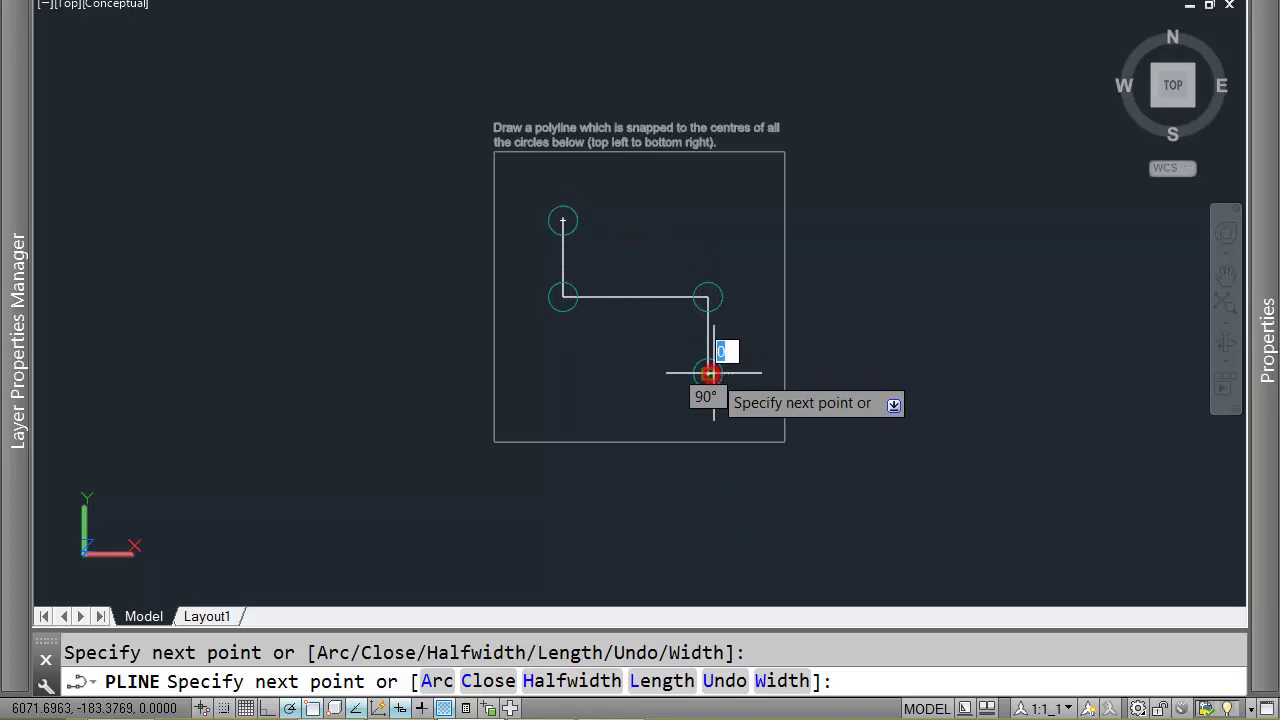
key("Return")
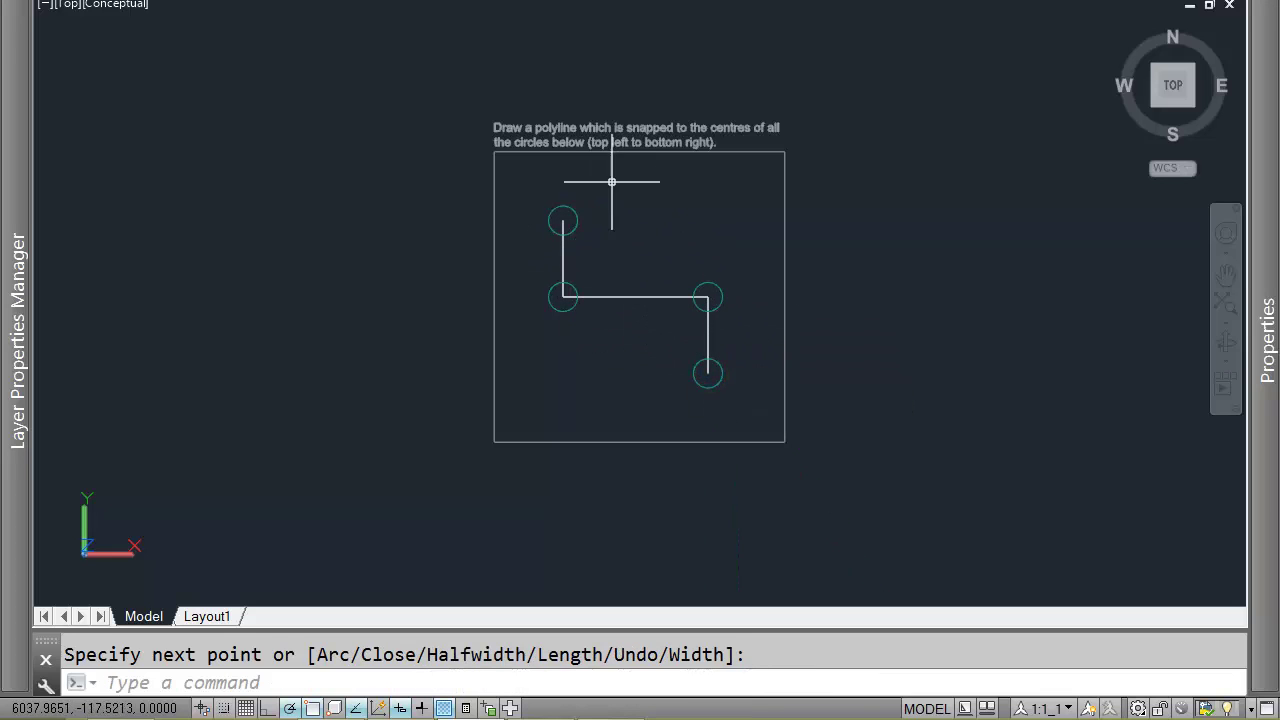
Inspect the polyline selection, then run the exam check and dismiss Well done
scroll(629, 157, "up", 2)
left_click(538, 166)
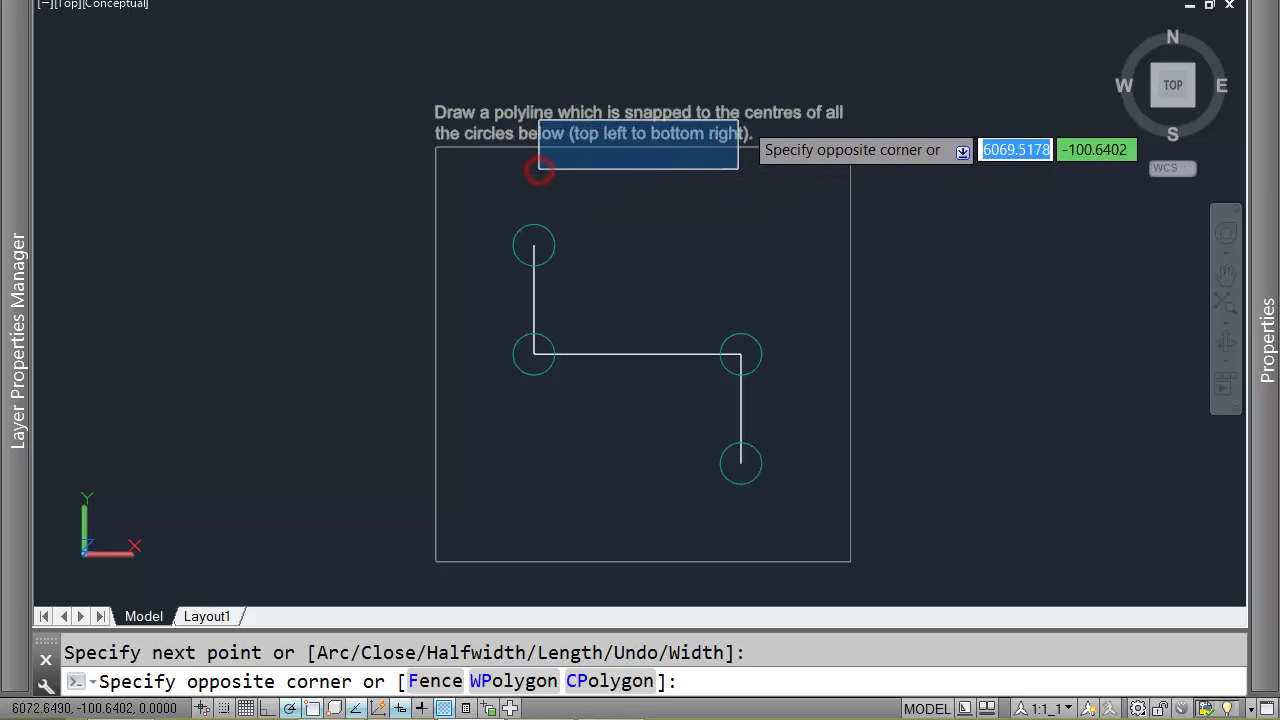
key("Escape")
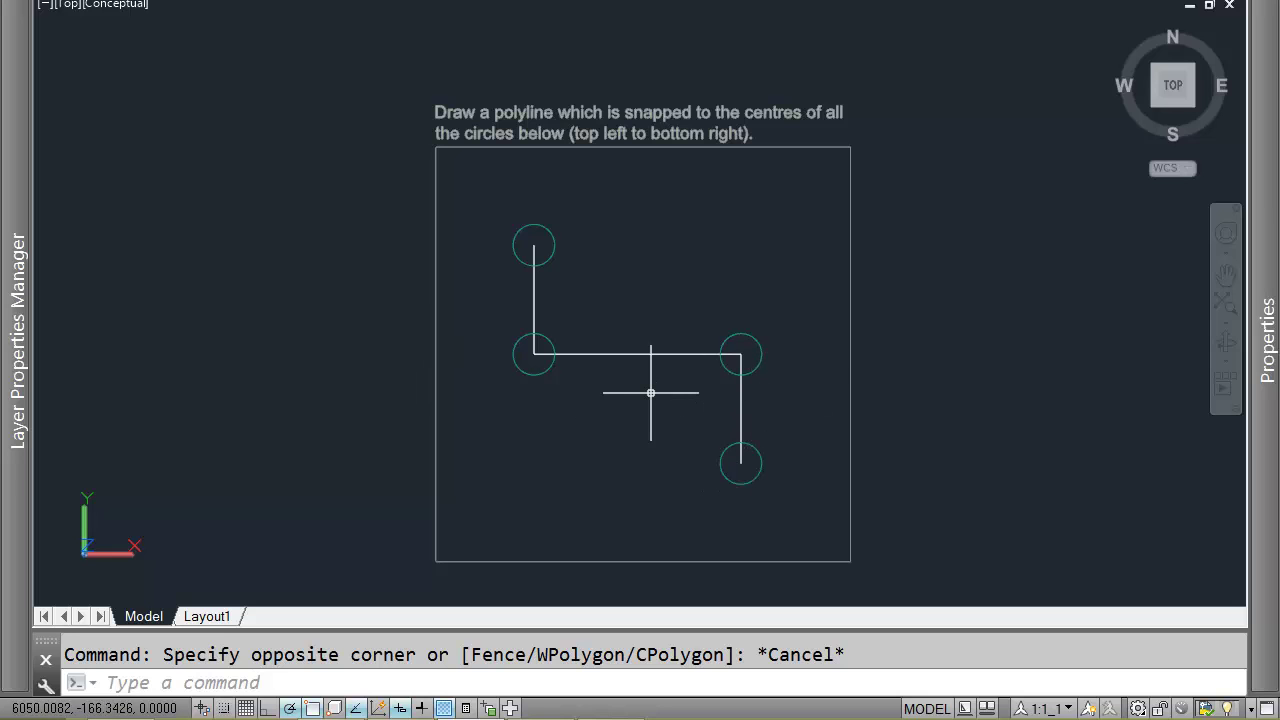
left_click(558, 288)
left_click(463, 298)
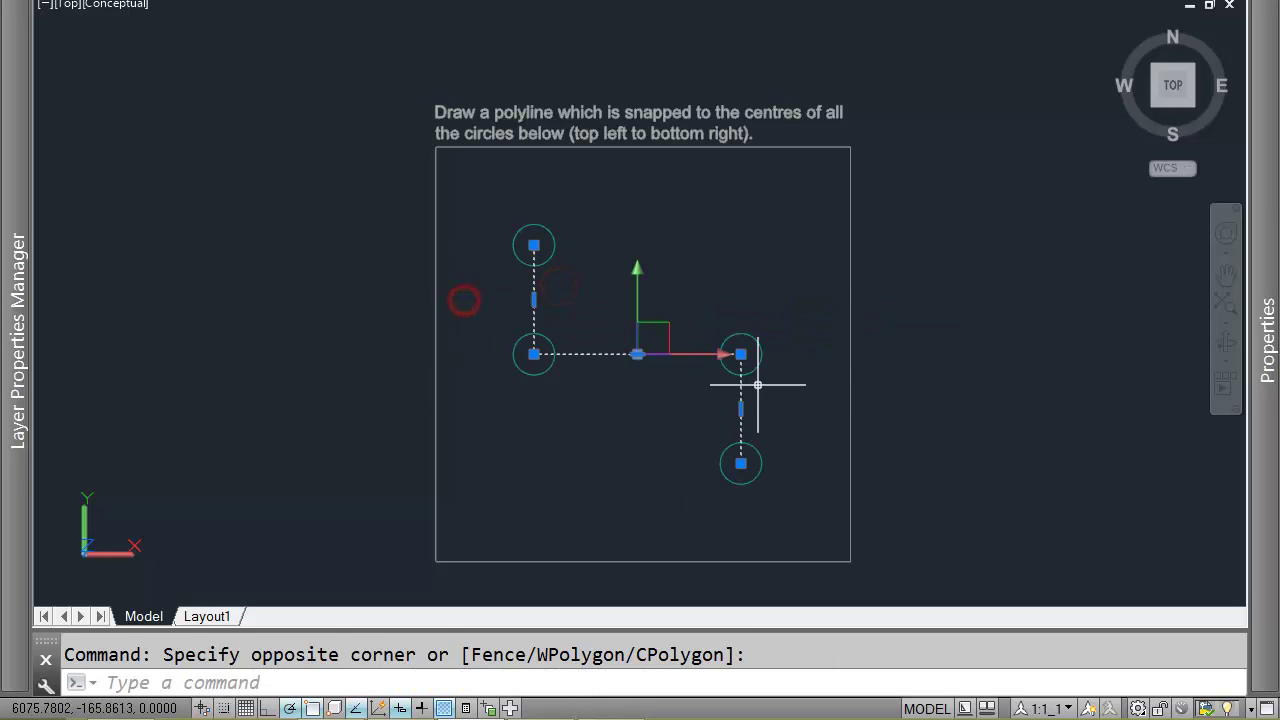
key("Escape")
key("Return")
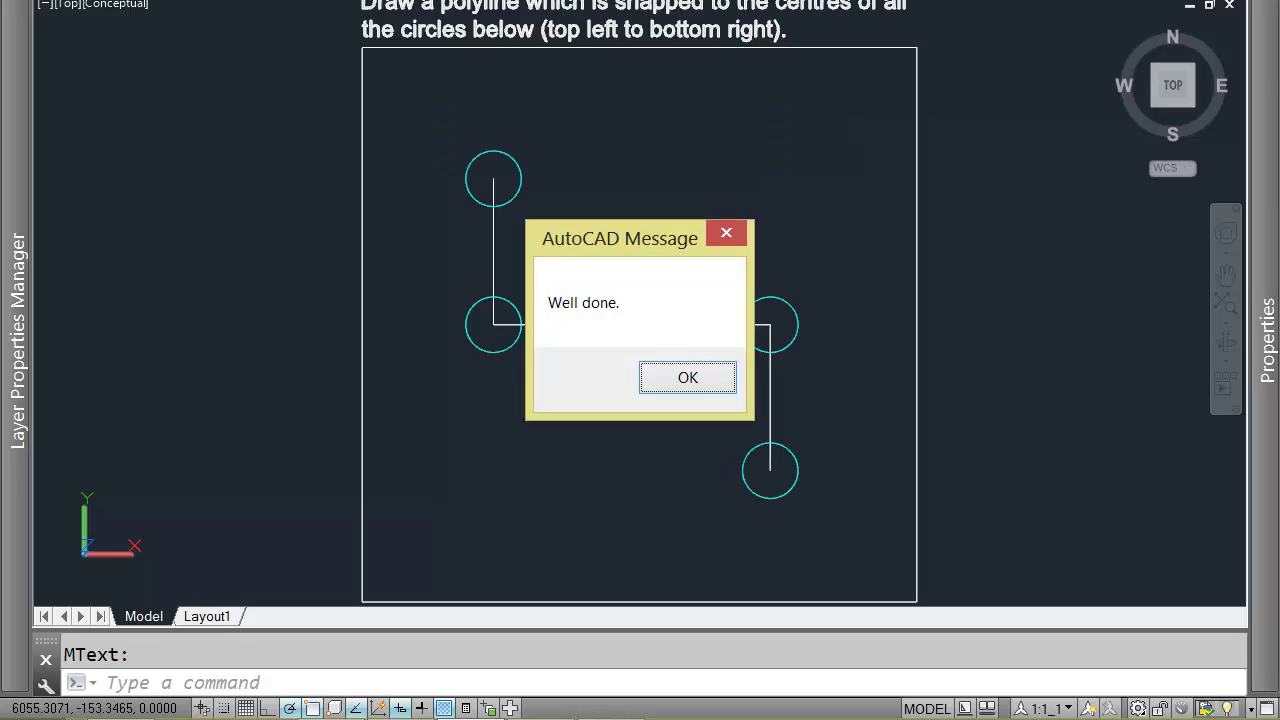
key("Return")
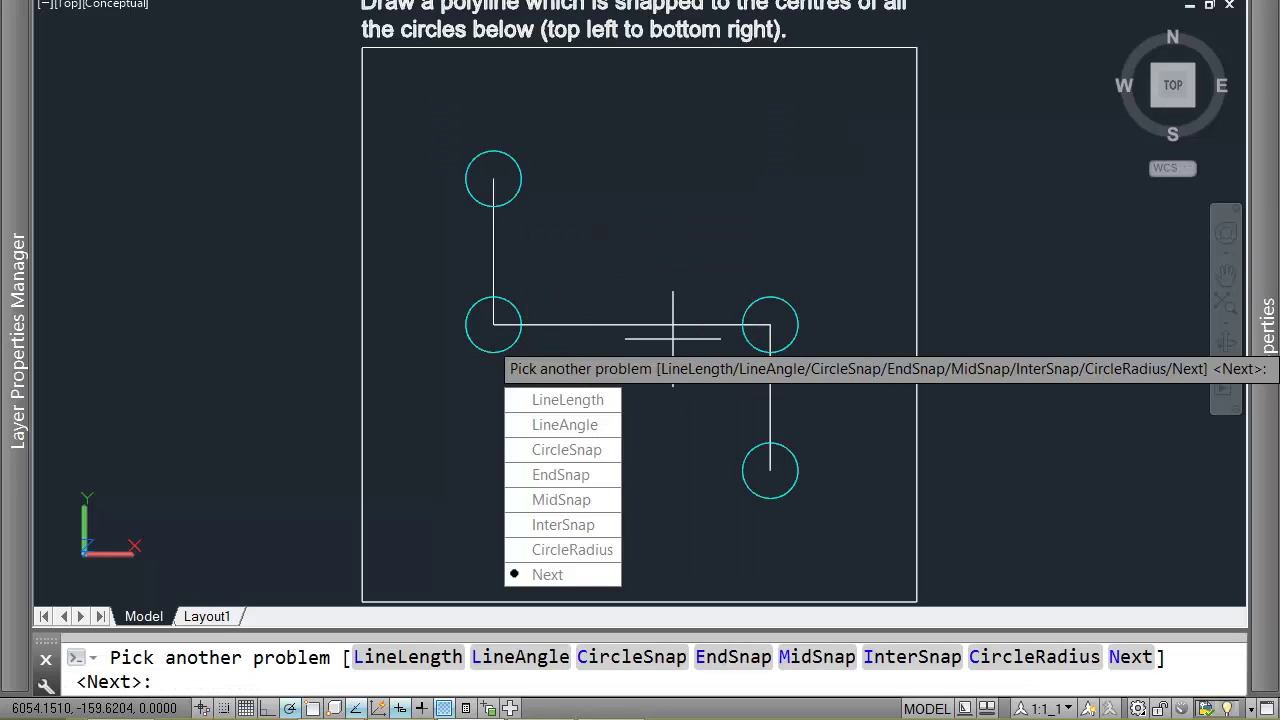
Go to the next problem set and open the MoveCircle practice problem
key("Return")
key("Down")
key("Down")
key("Down")
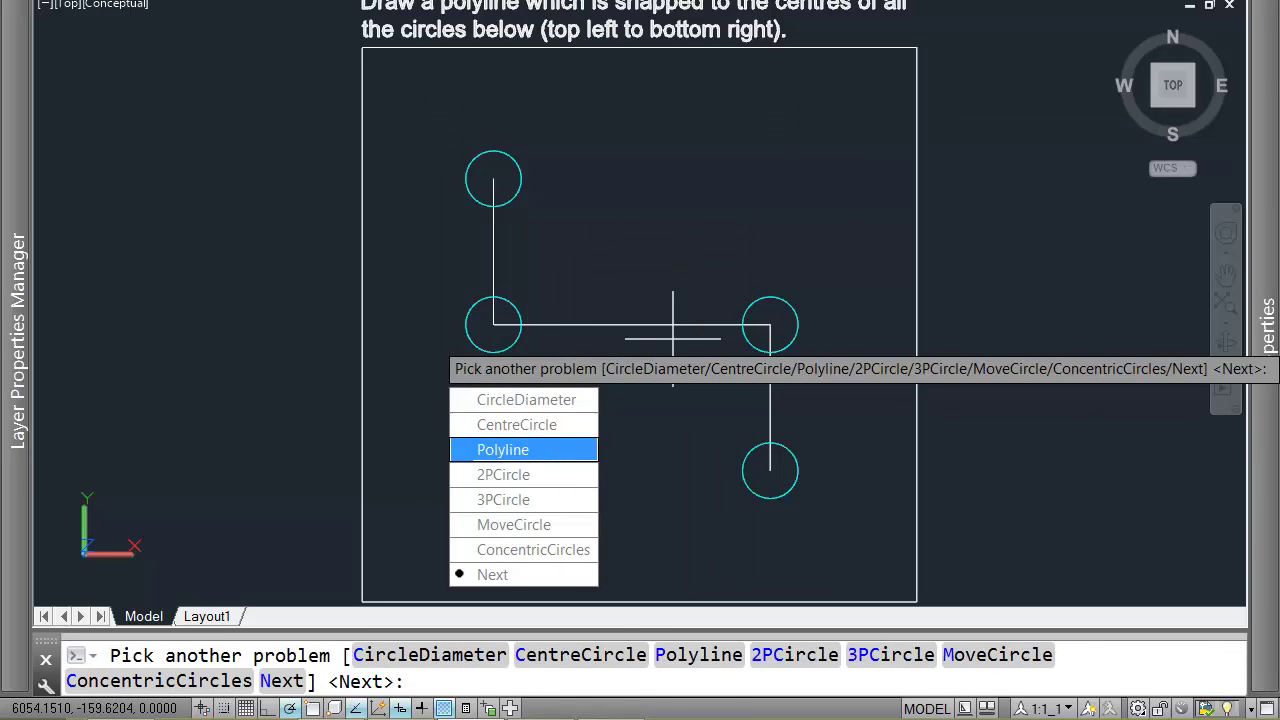
key("Down")
key("Down")
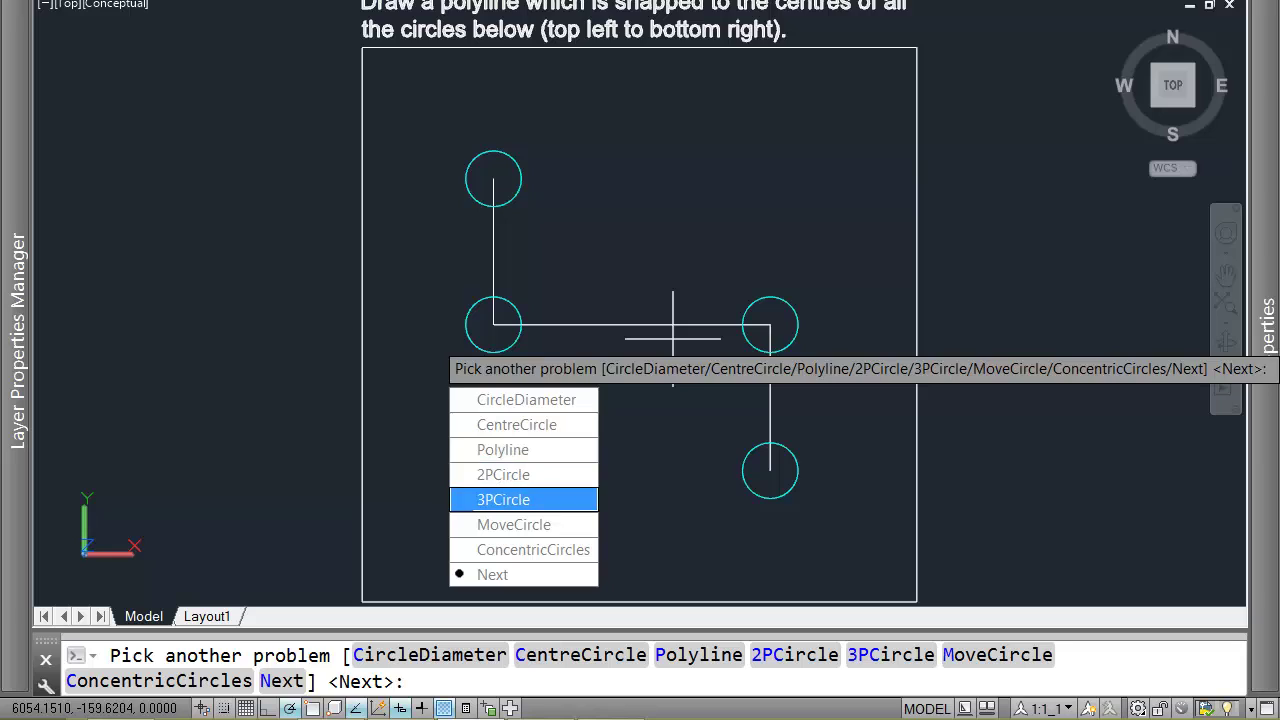
key("Down")
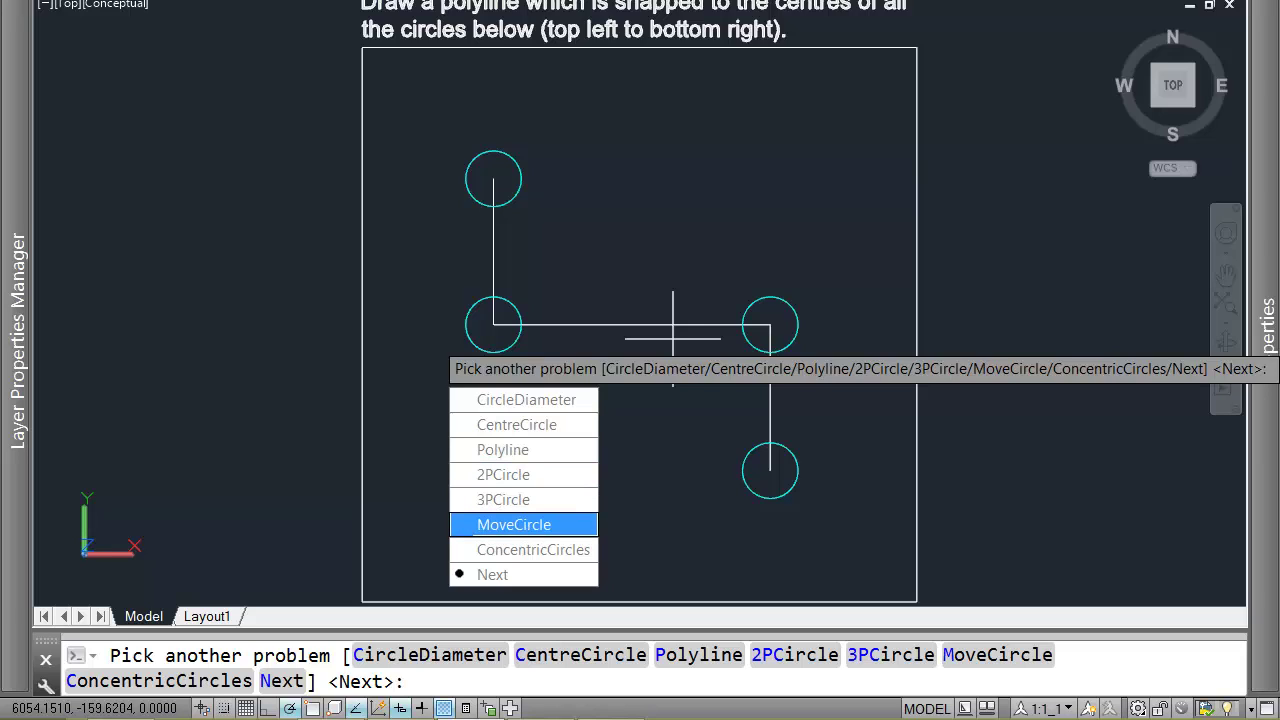
key("Up")
key("Down")
left_click(503, 530)
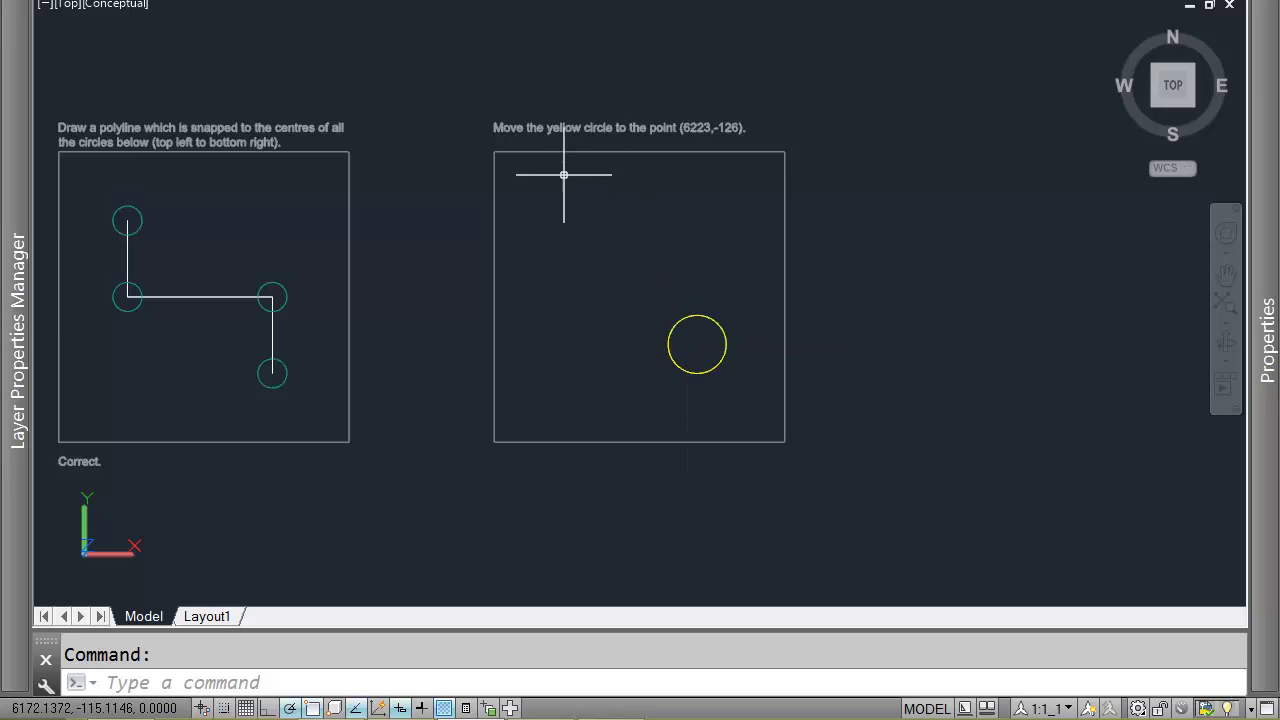
Set the yellow circle's Center X to 6223 and Center Y to -126 in Properties, then deselect it
left_click(669, 336)
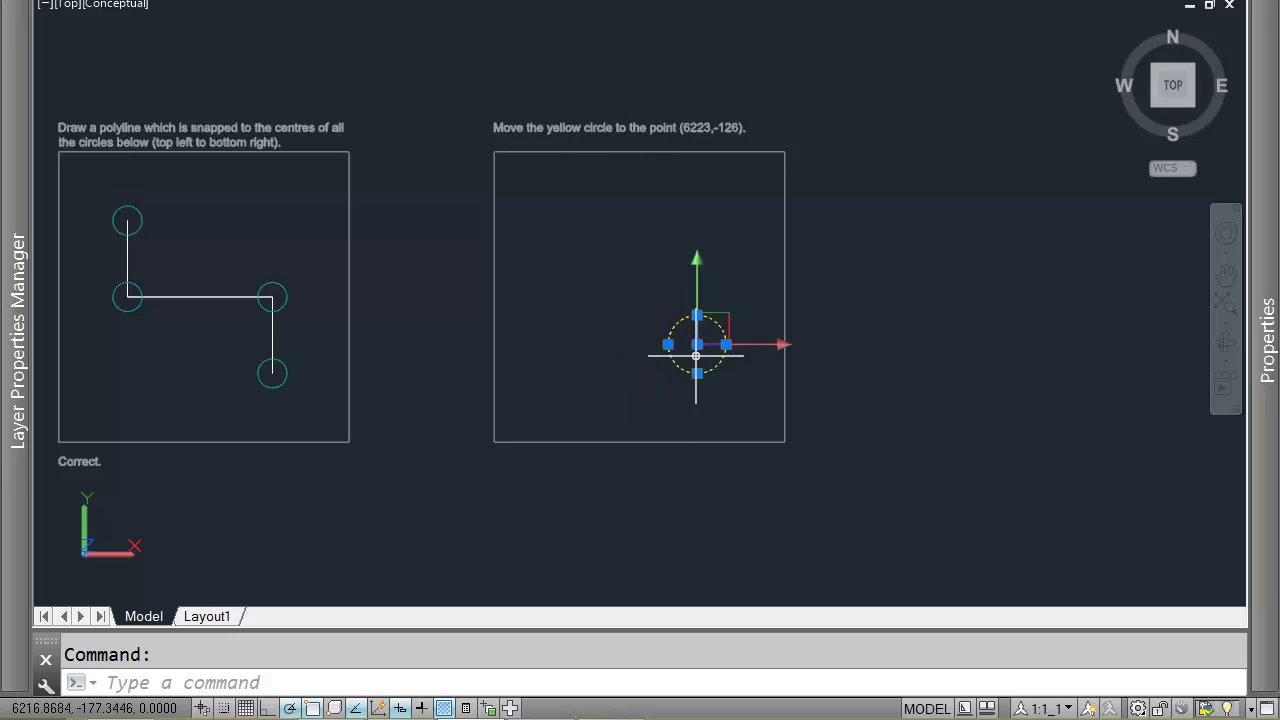
mouse_move(1265, 360)
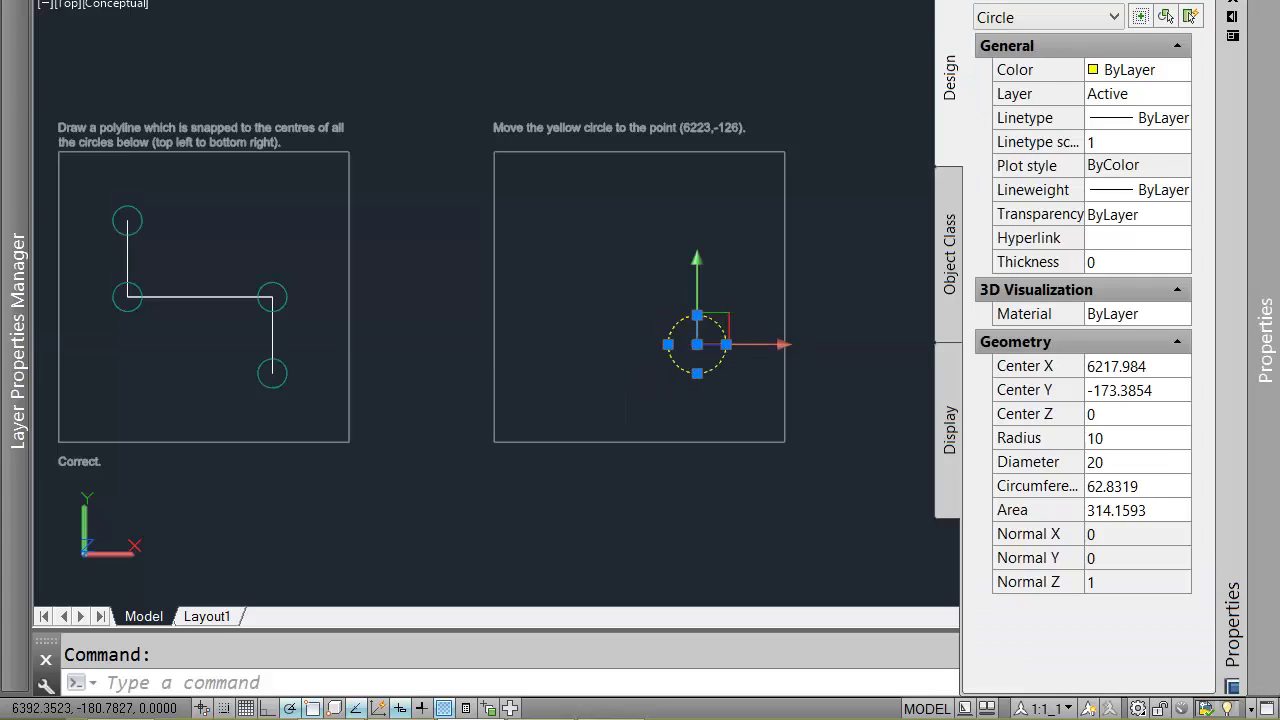
left_click(1100, 365)
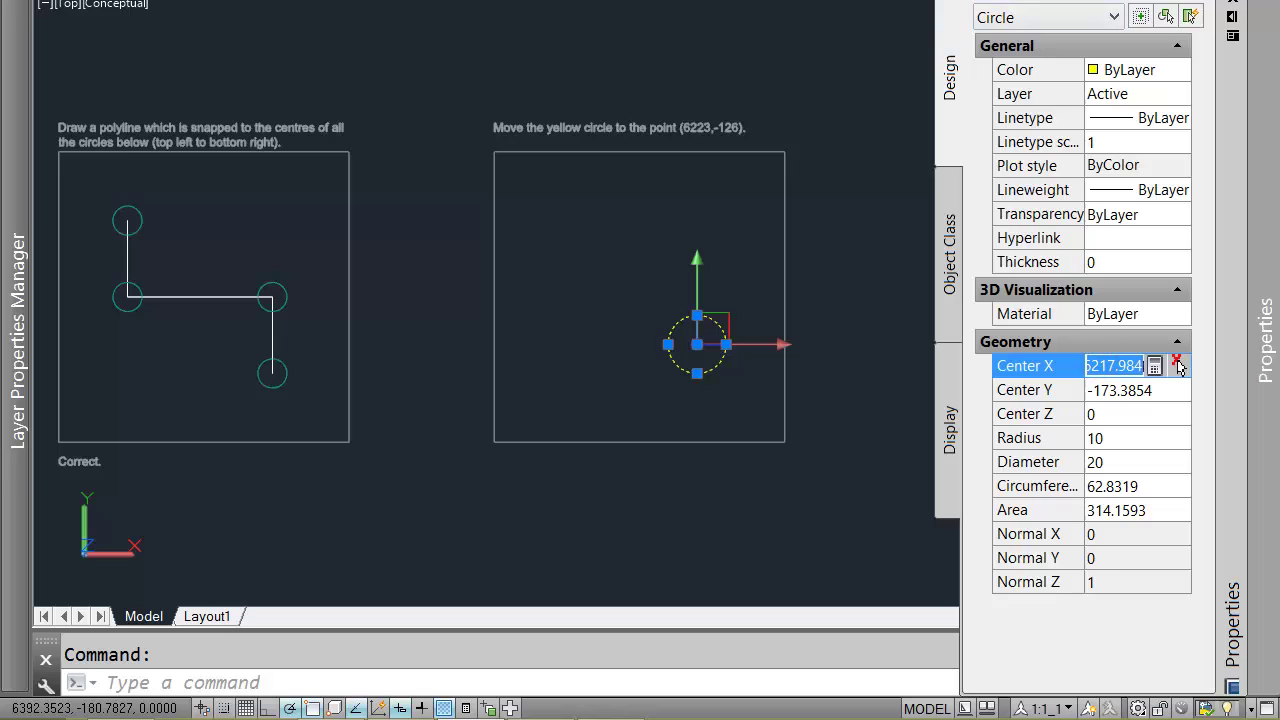
type("6223")
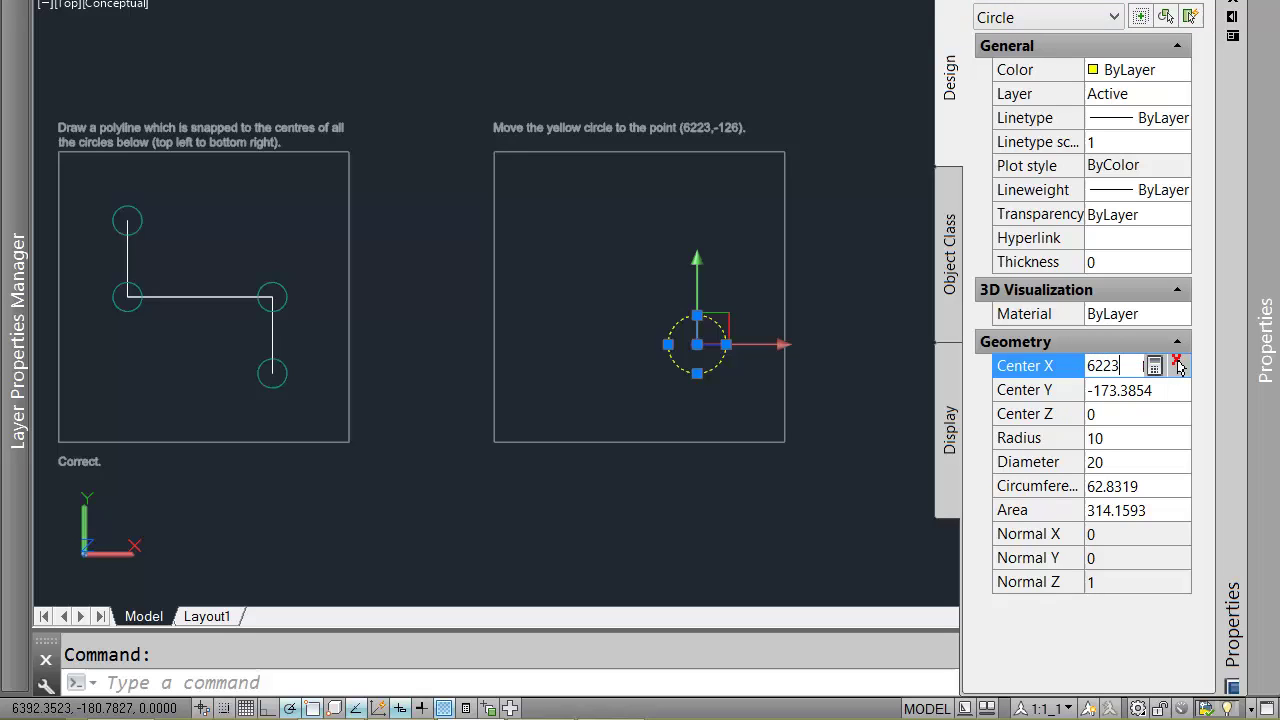
key("Tab")
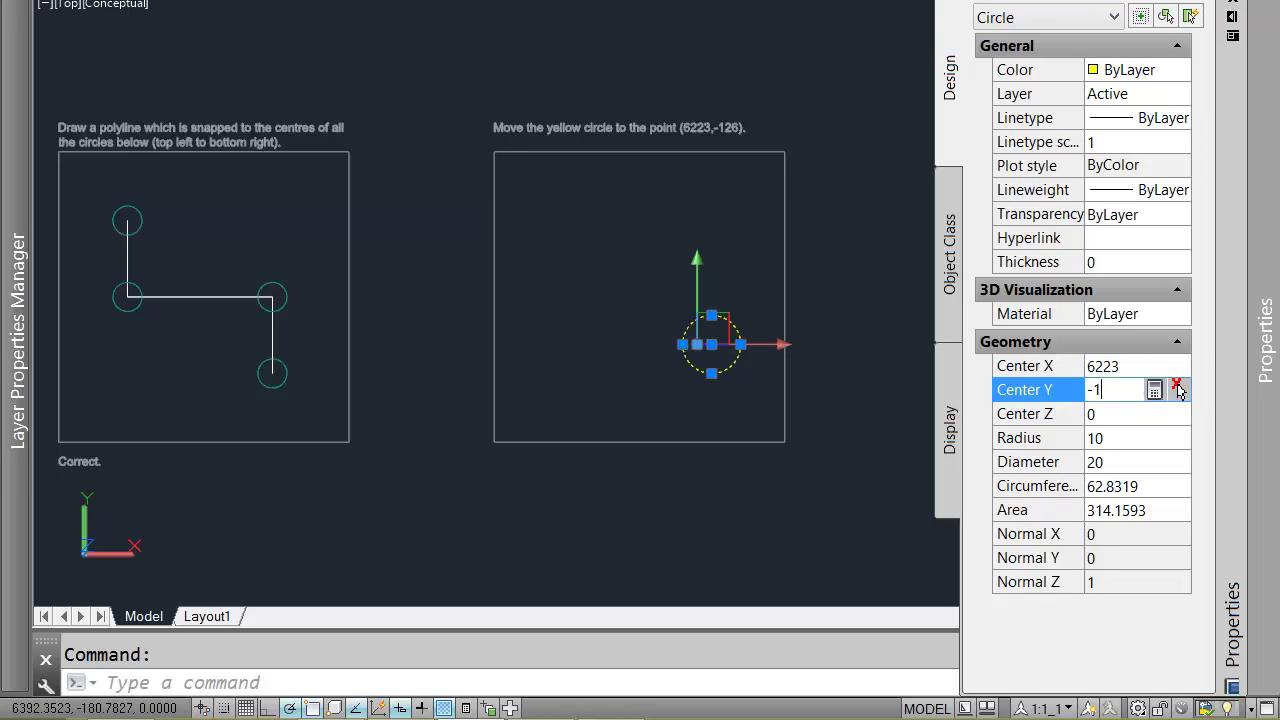
key("Tab")
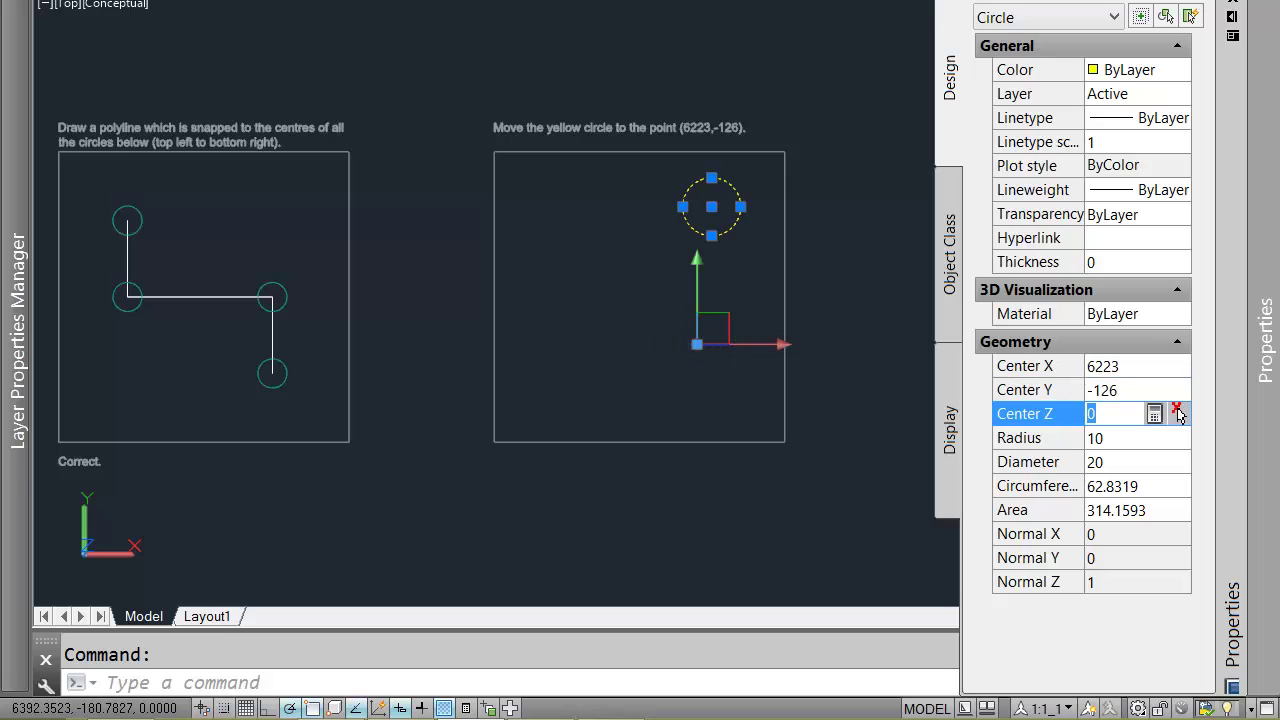
key("Escape")
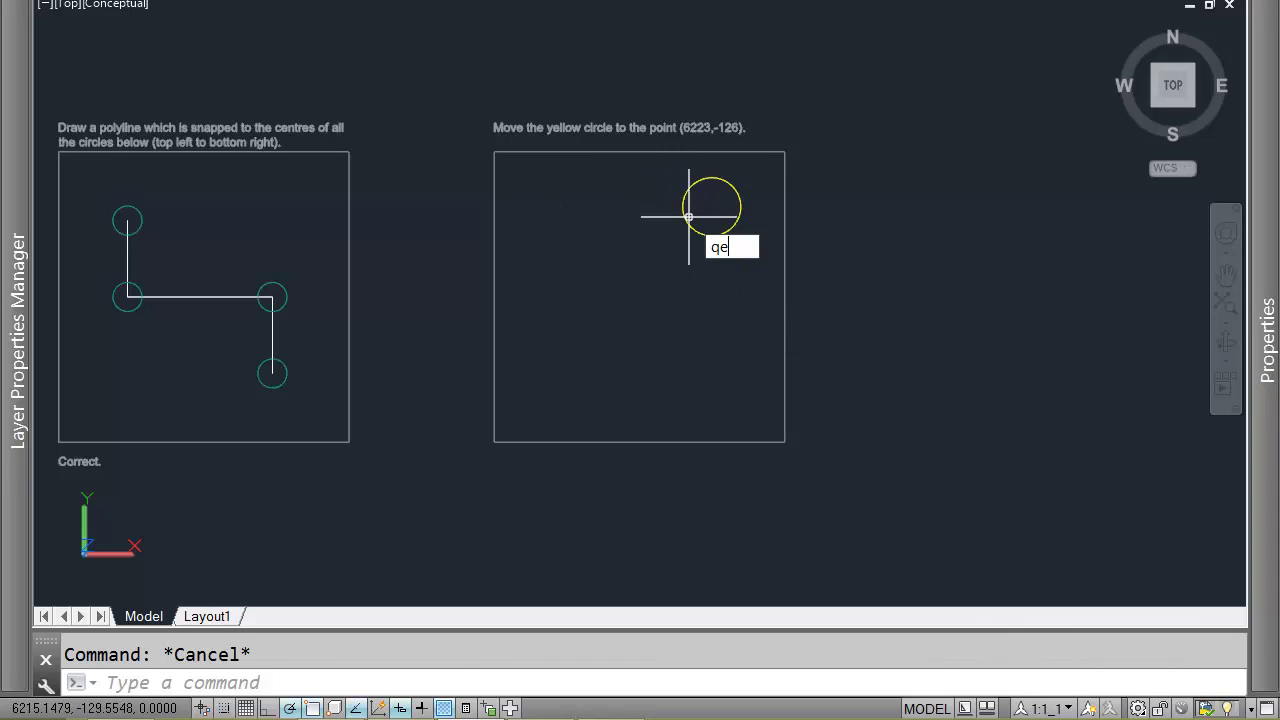
Run the exam check on the moved circle, dismiss Well done, and request the next problems
key("Return")
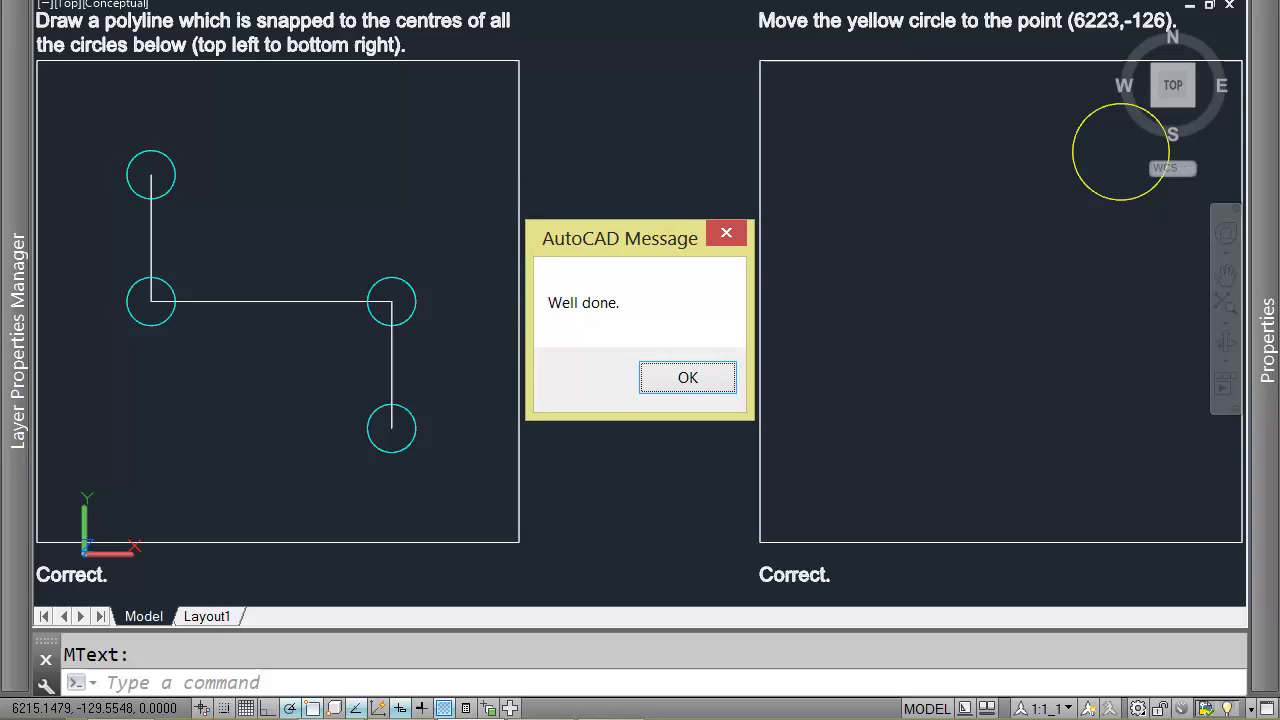
left_click(684, 375)
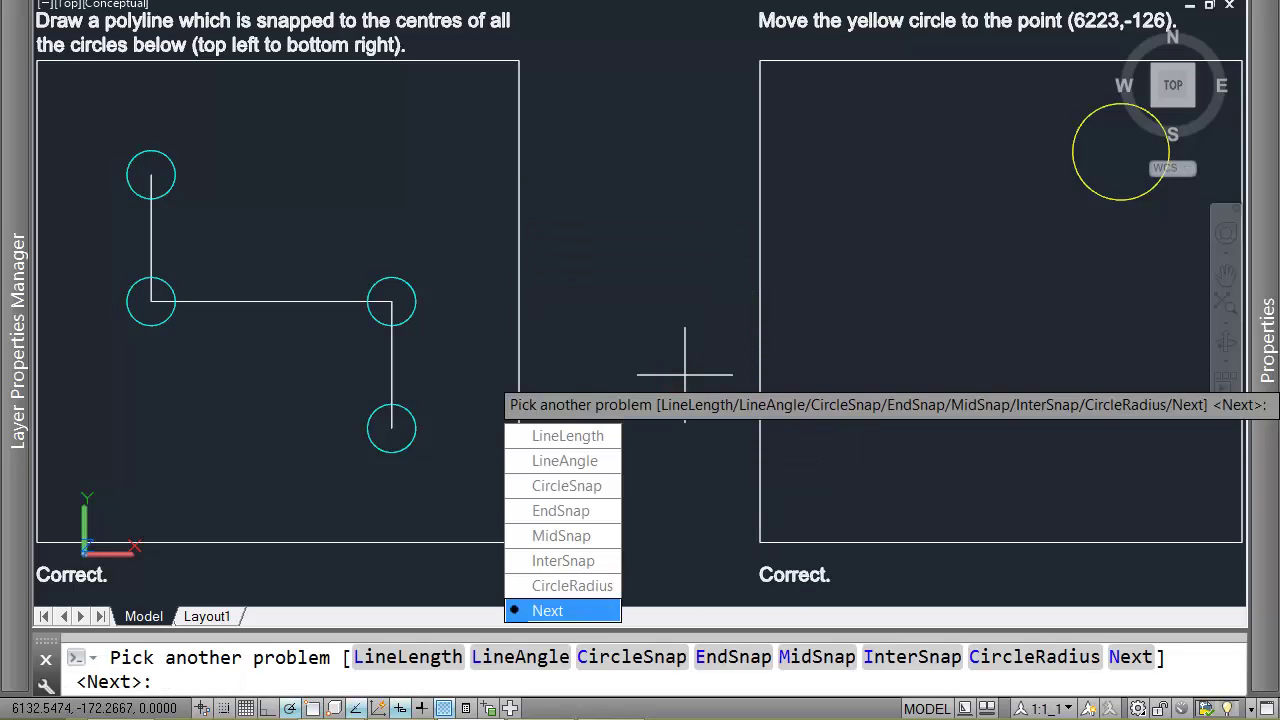
left_click(572, 617)
Step through the problem choices and load the CircleMirror problem
key("Down")
key("Down")
key("Down")
key("Down")
key("Down")
key("Down")
key("Down")
key("Down")
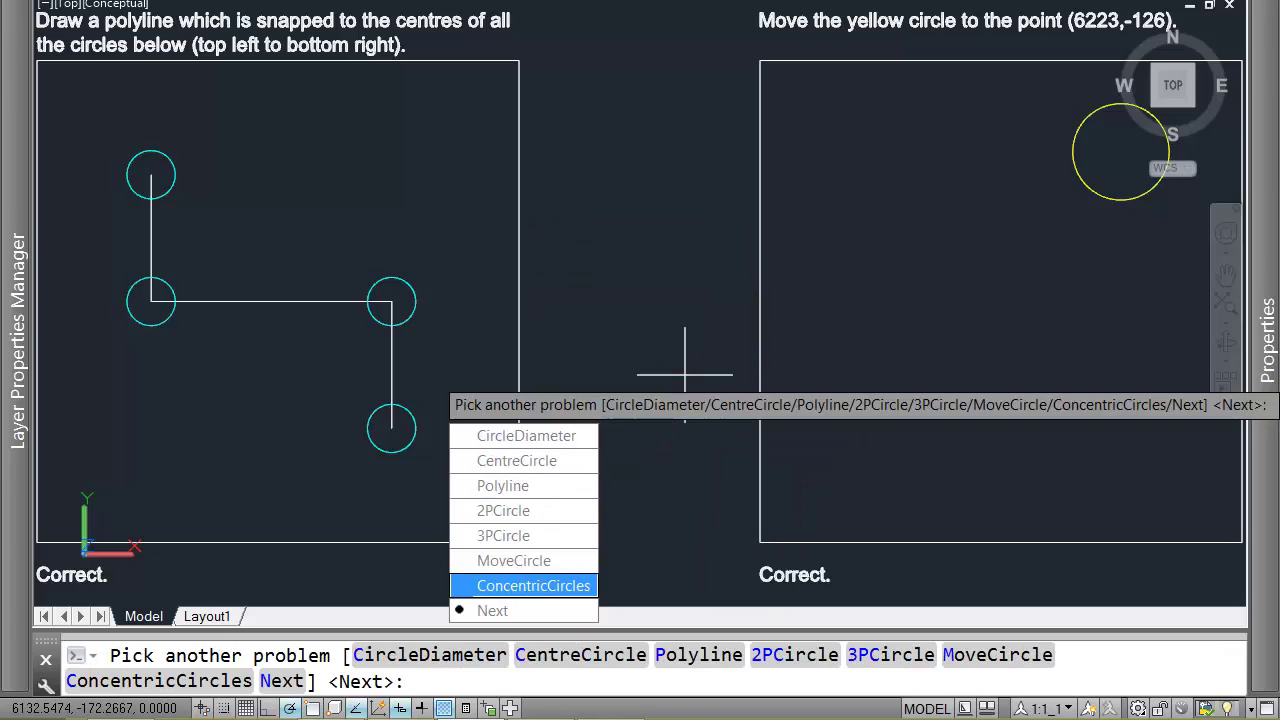
left_click(519, 606)
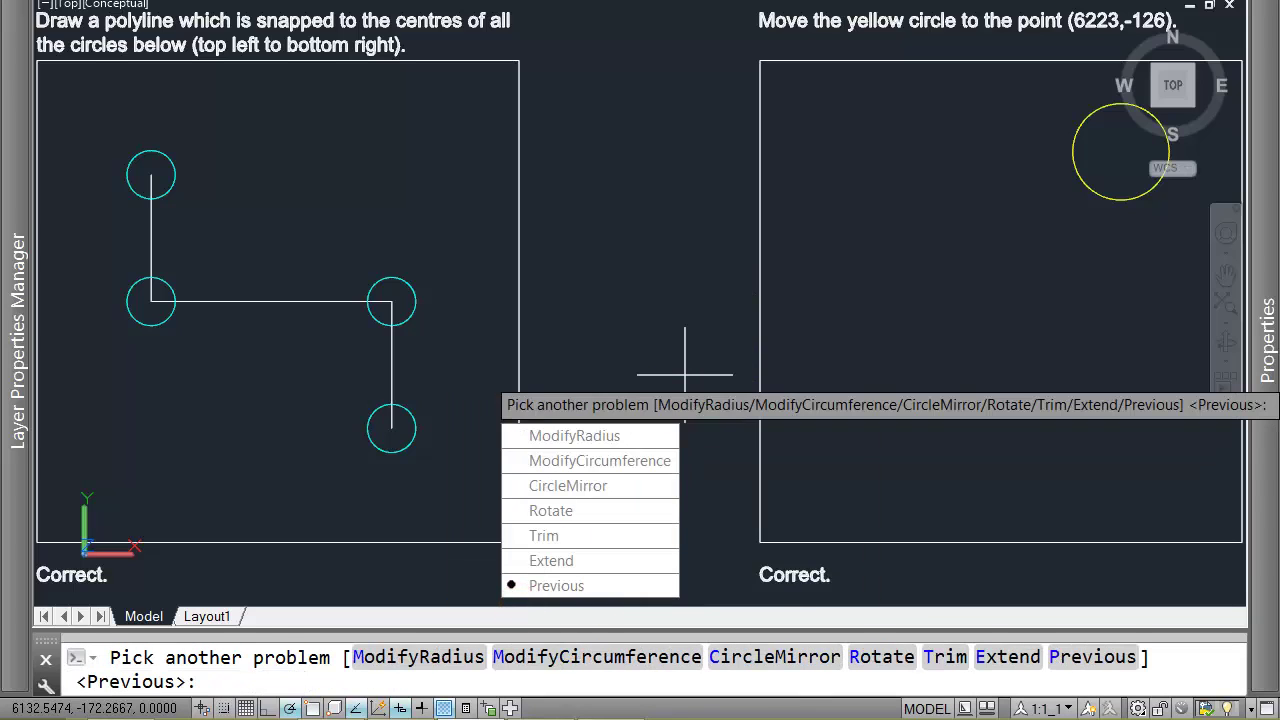
key("Down")
key("Down")
key("Down")
key("Up")
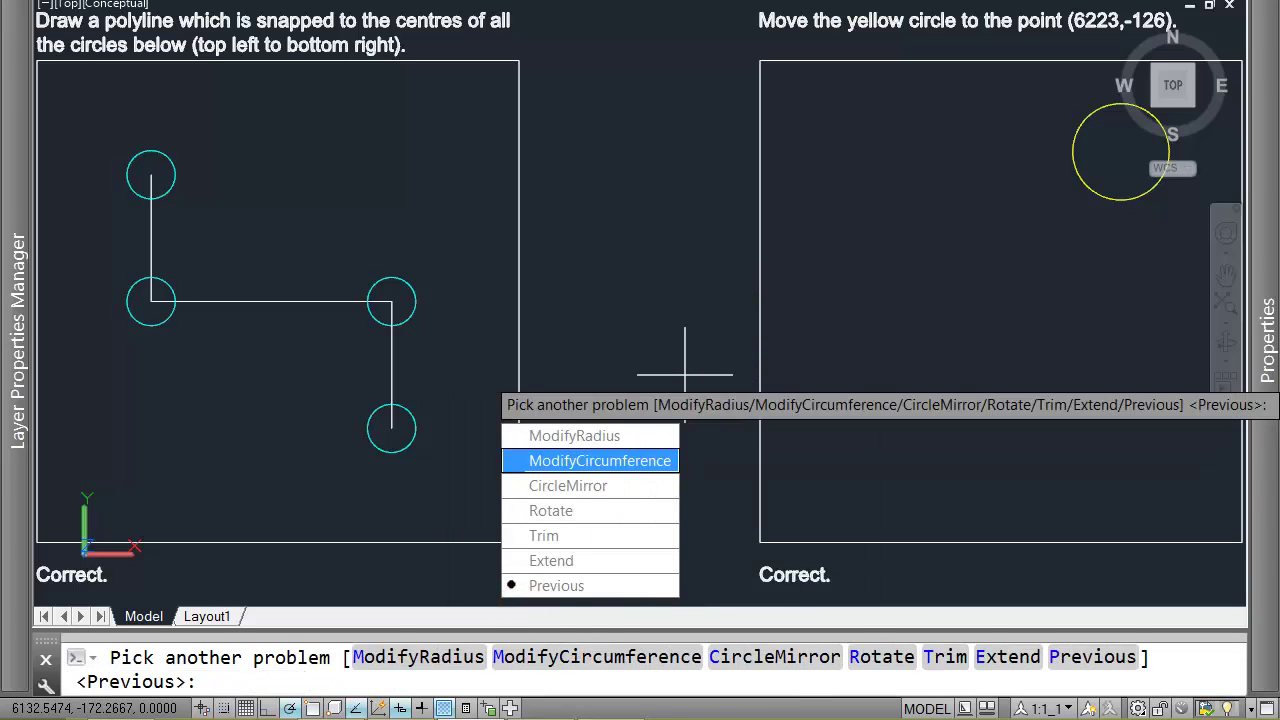
key("Up")
key("Down")
key("Down")
key("Up")
key("Up")
key("Down")
key("Down")
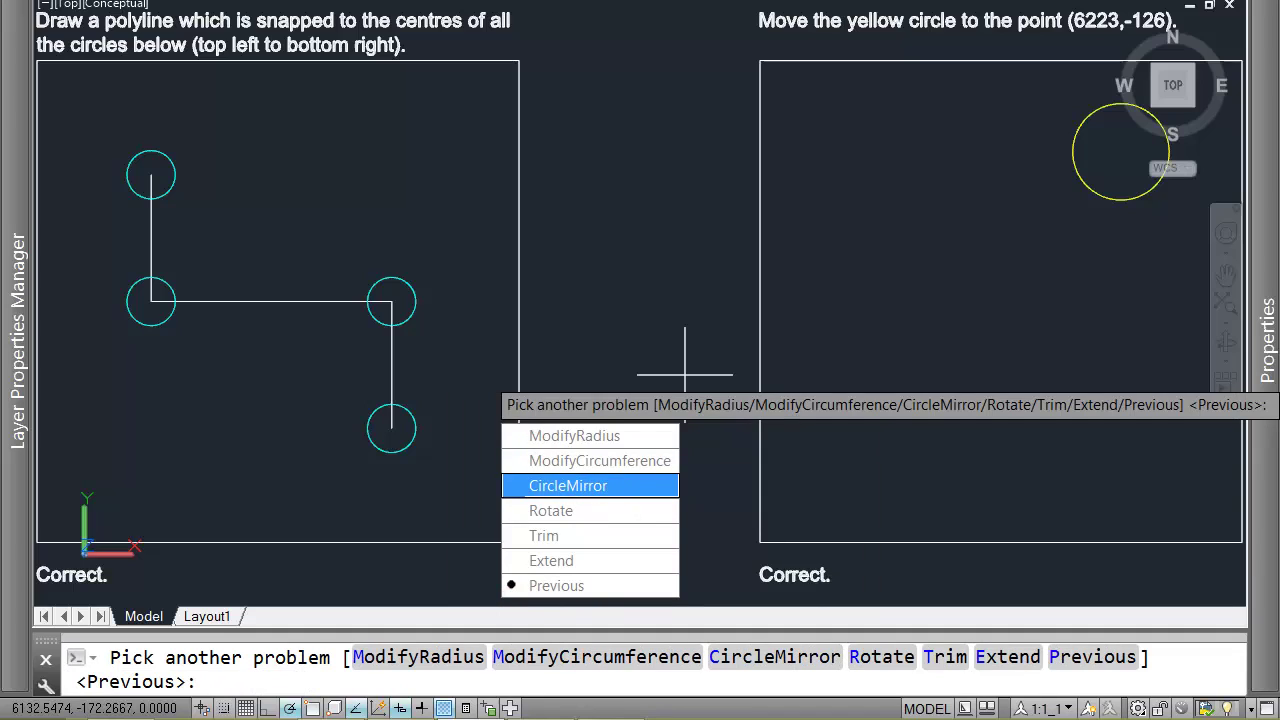
left_click(586, 486)
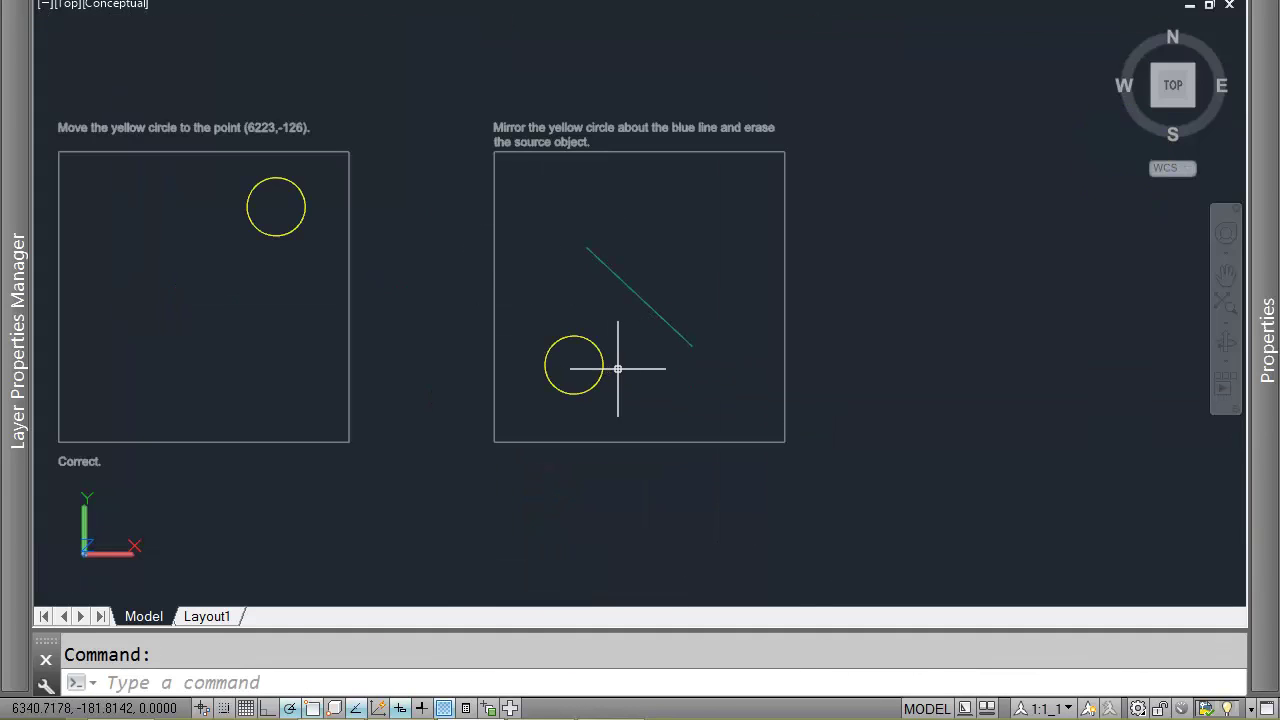
Mirror the yellow circle with MI across the blue line's two endpoints, erasing the original
type("mi")
key("Return")
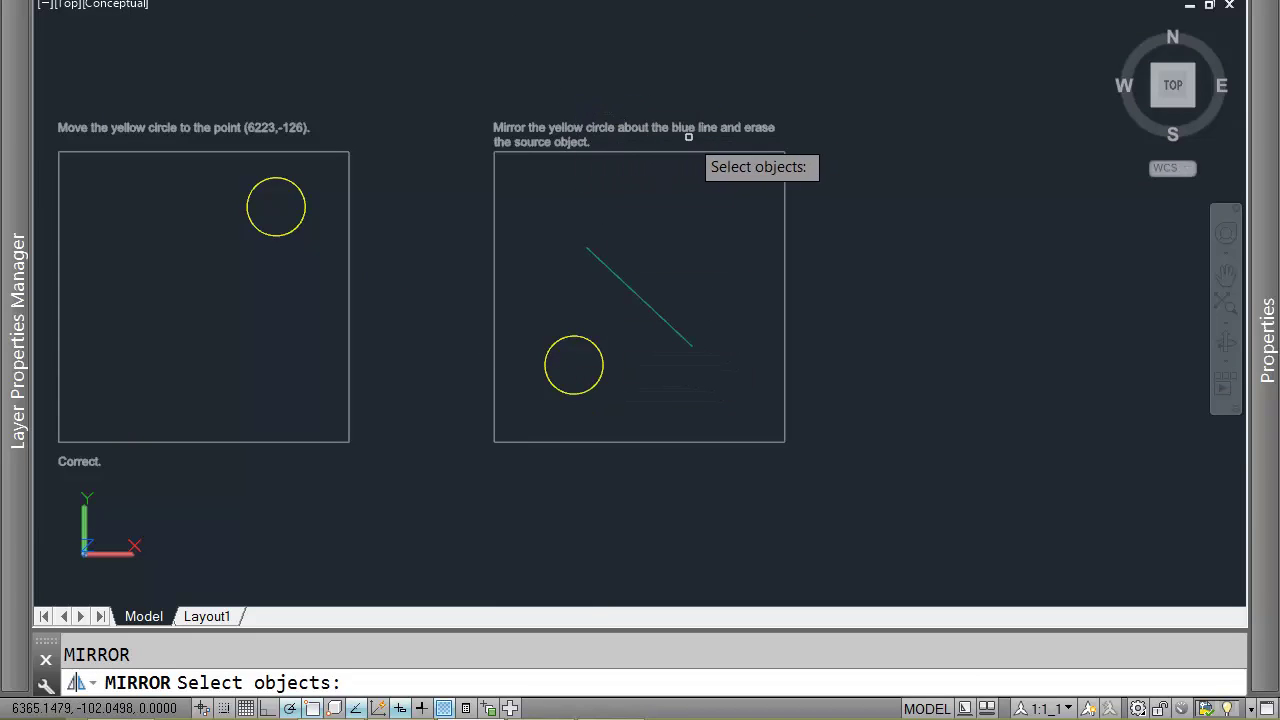
left_click(601, 350)
key("Return")
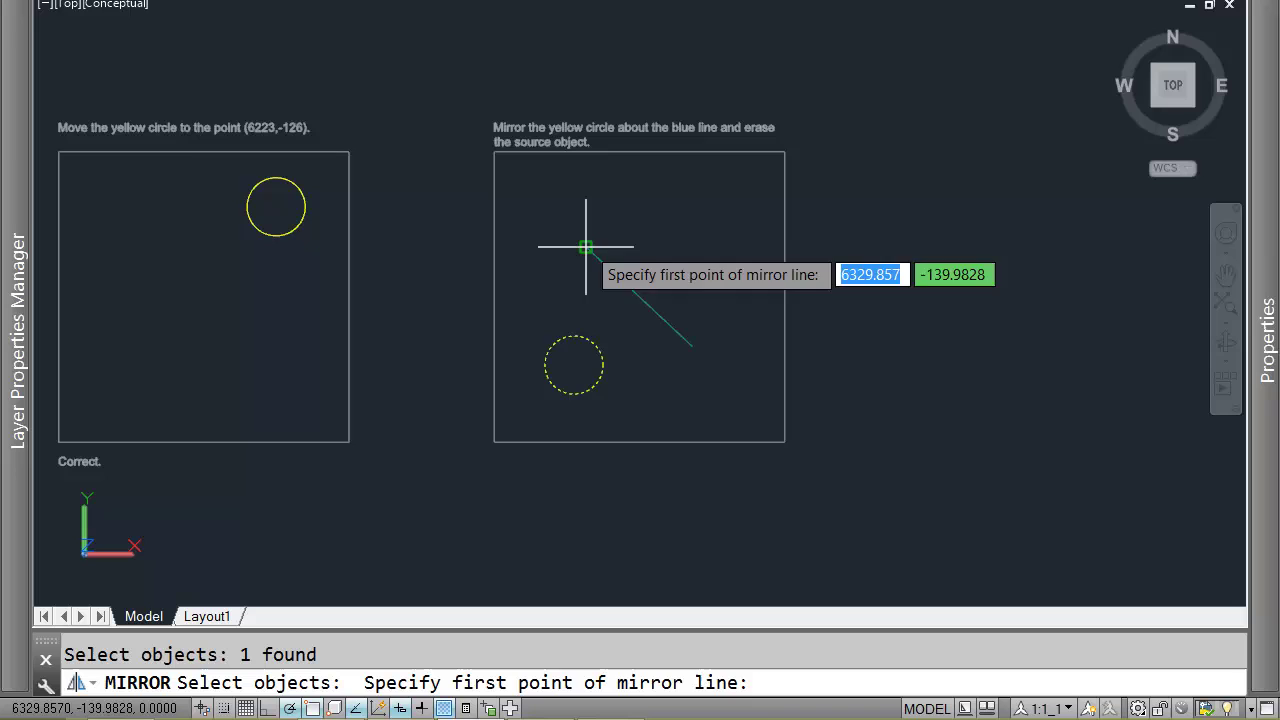
left_click(586, 246)
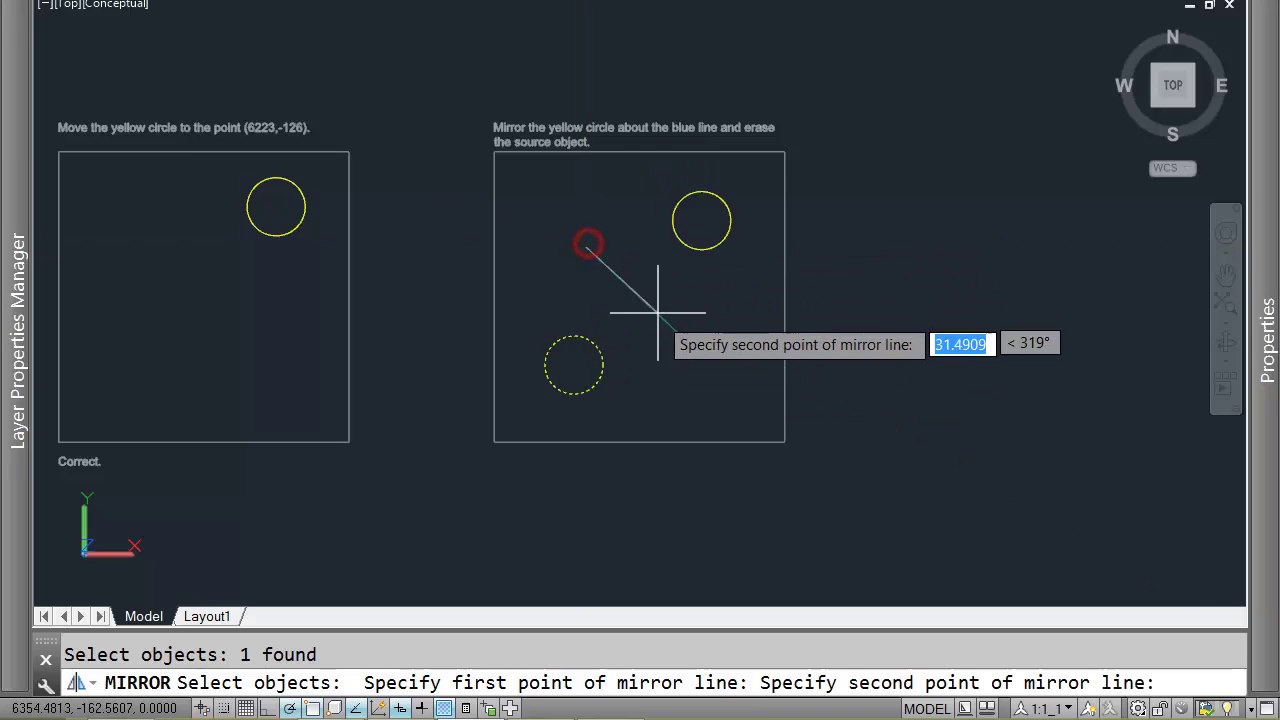
left_click(692, 347)
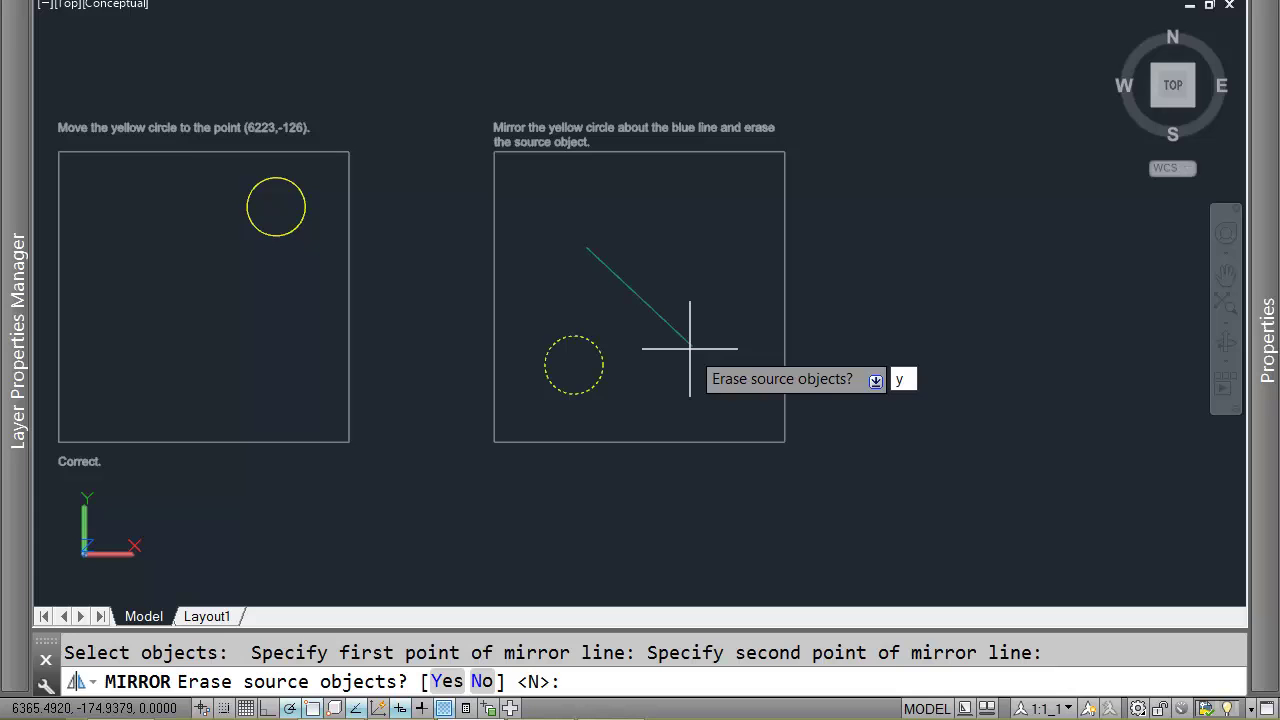
key("Return")
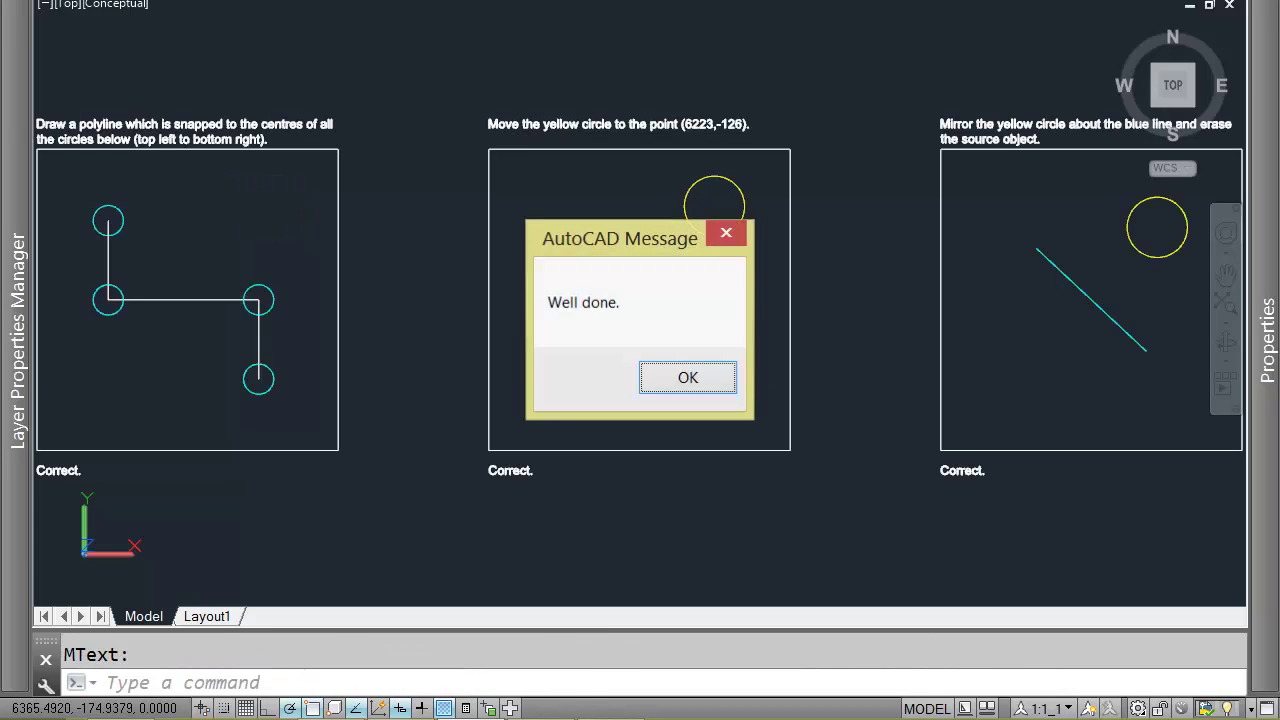
Dismiss Well done and load the Rotate problem from the next problem set
key("Return")
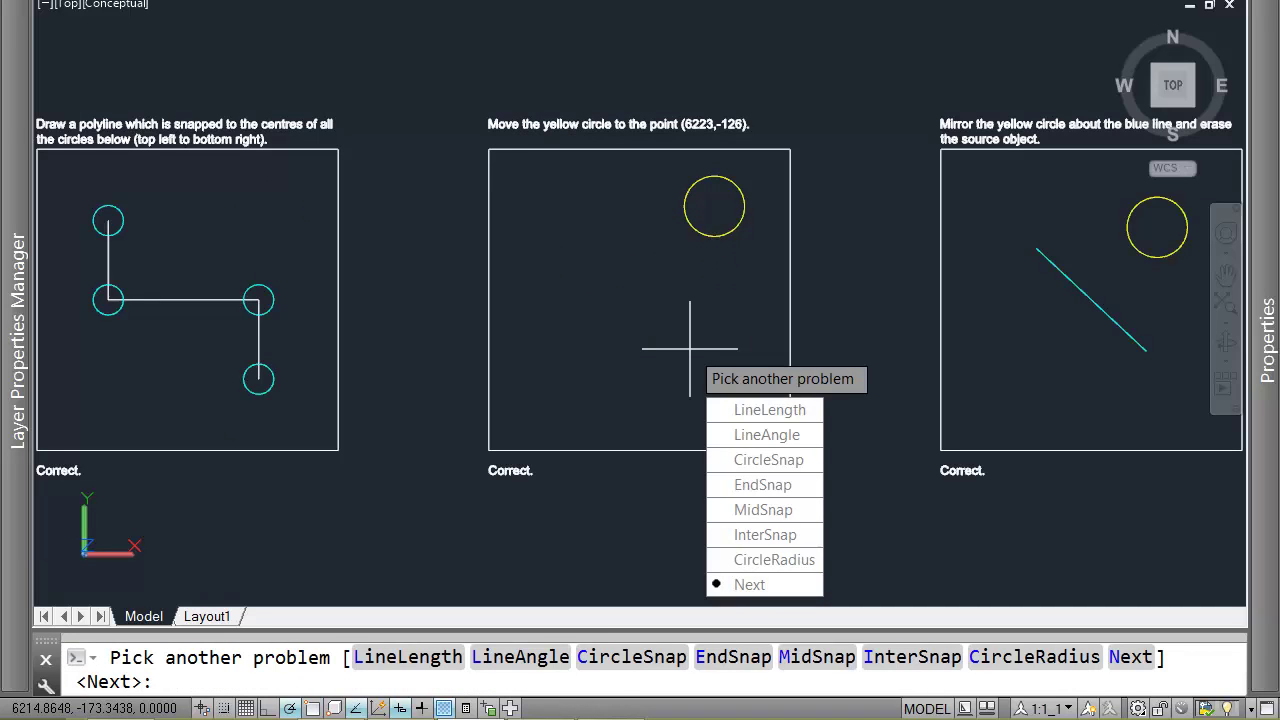
key("Return")
key("Return")
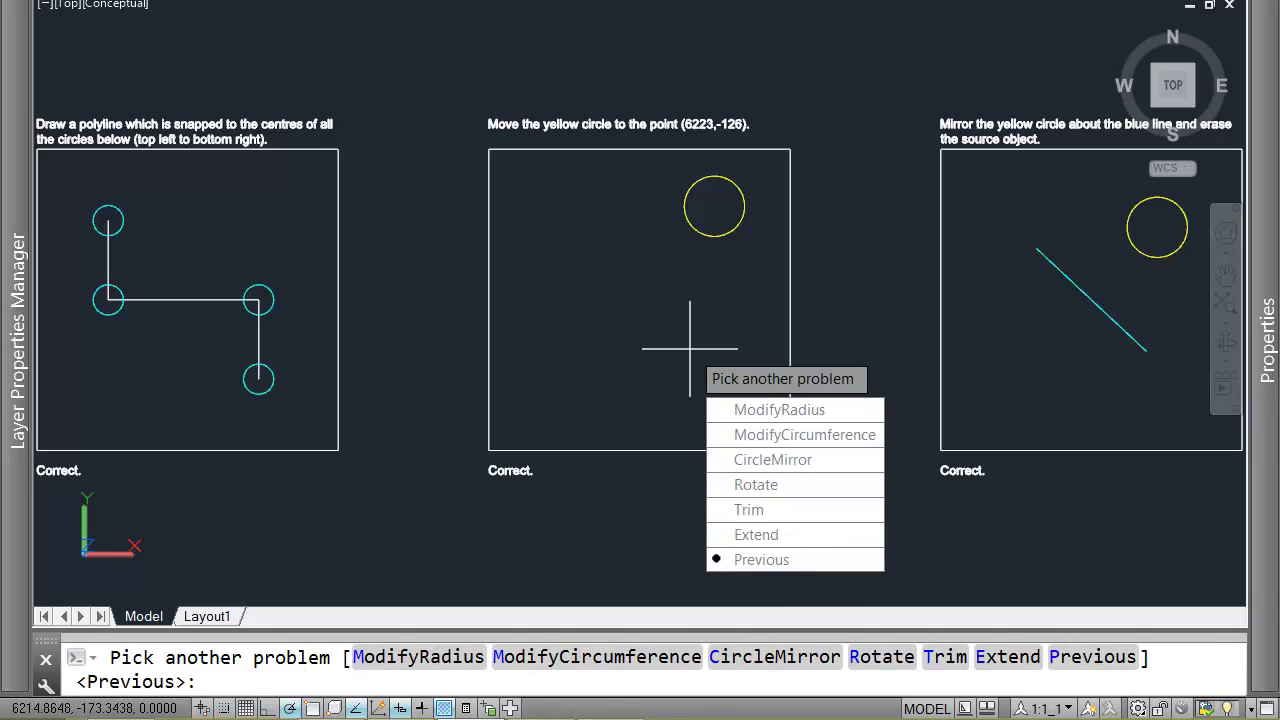
key("Down")
key("Down")
key("Down")
key("Down")
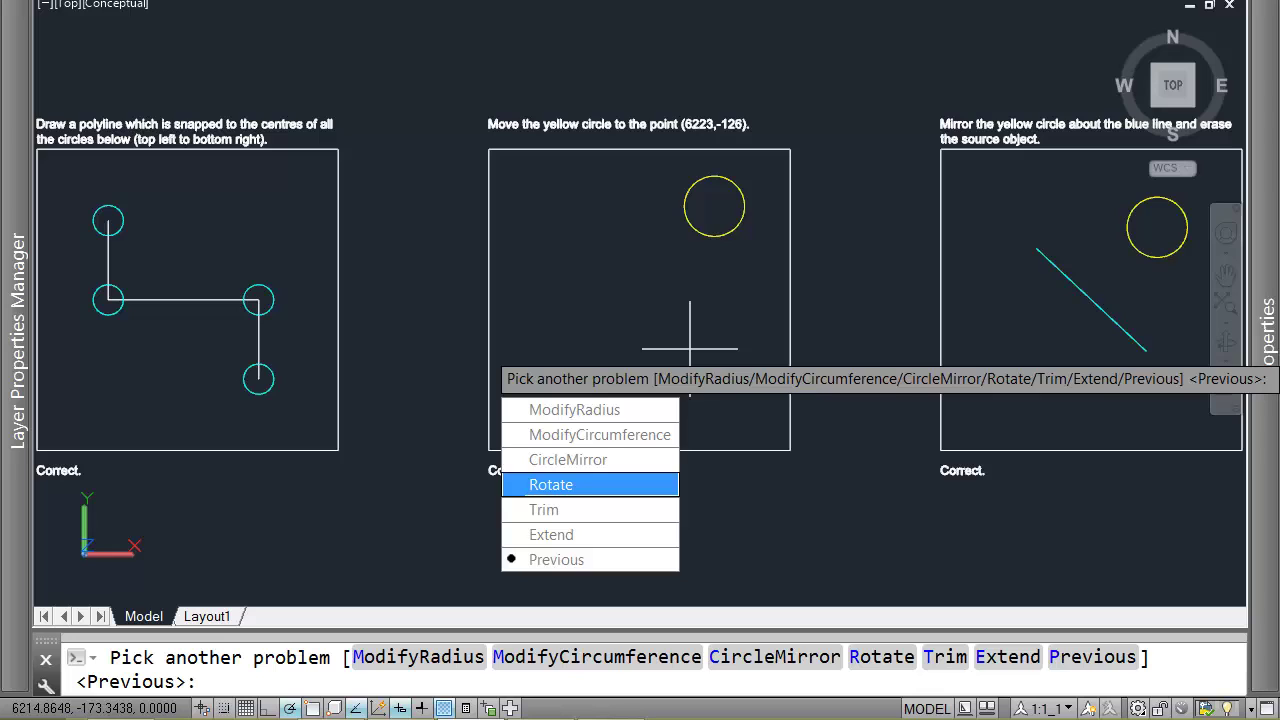
left_click(585, 484)
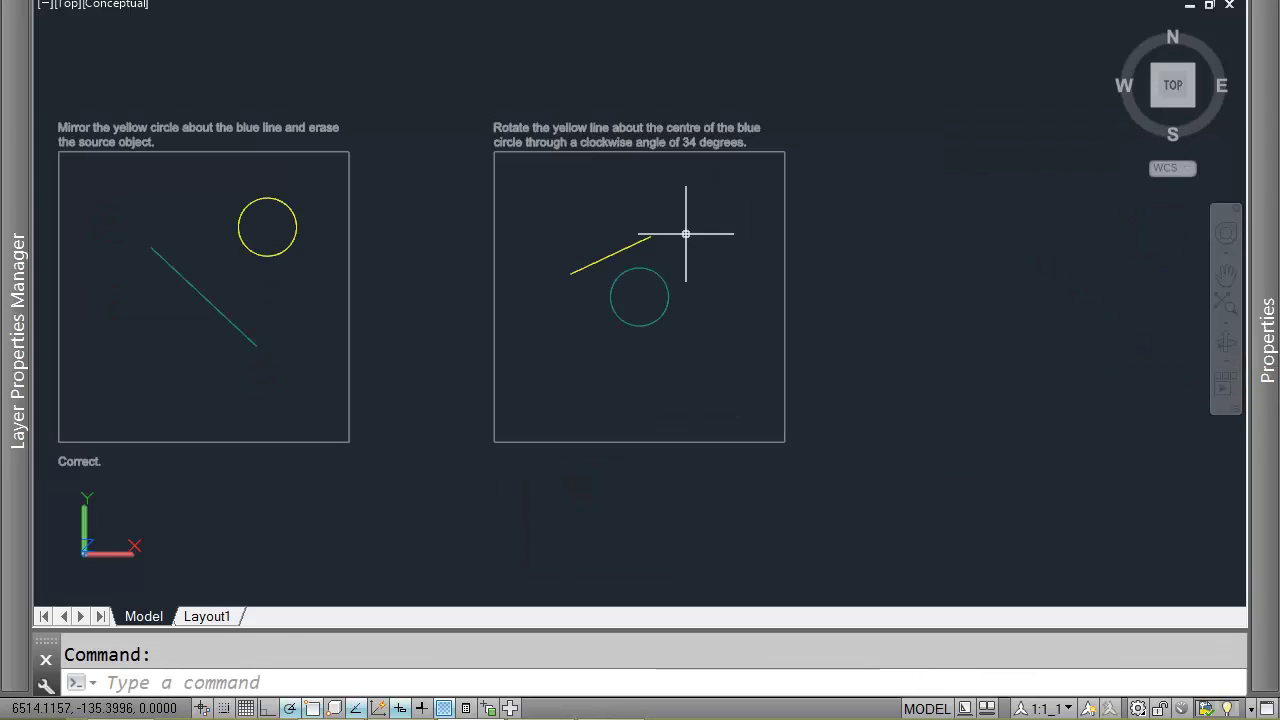
Cancel a stray selection box and an accidental line command
scroll(569, 166, "up", 2)
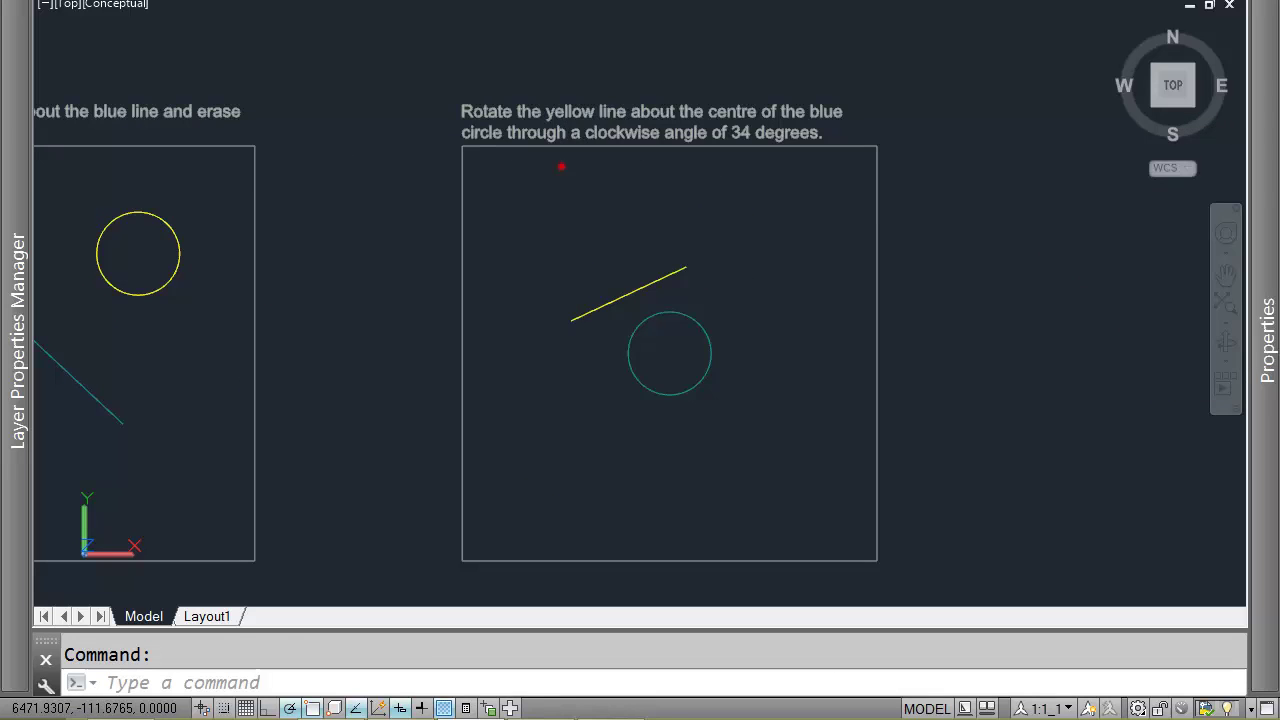
left_click(561, 165)
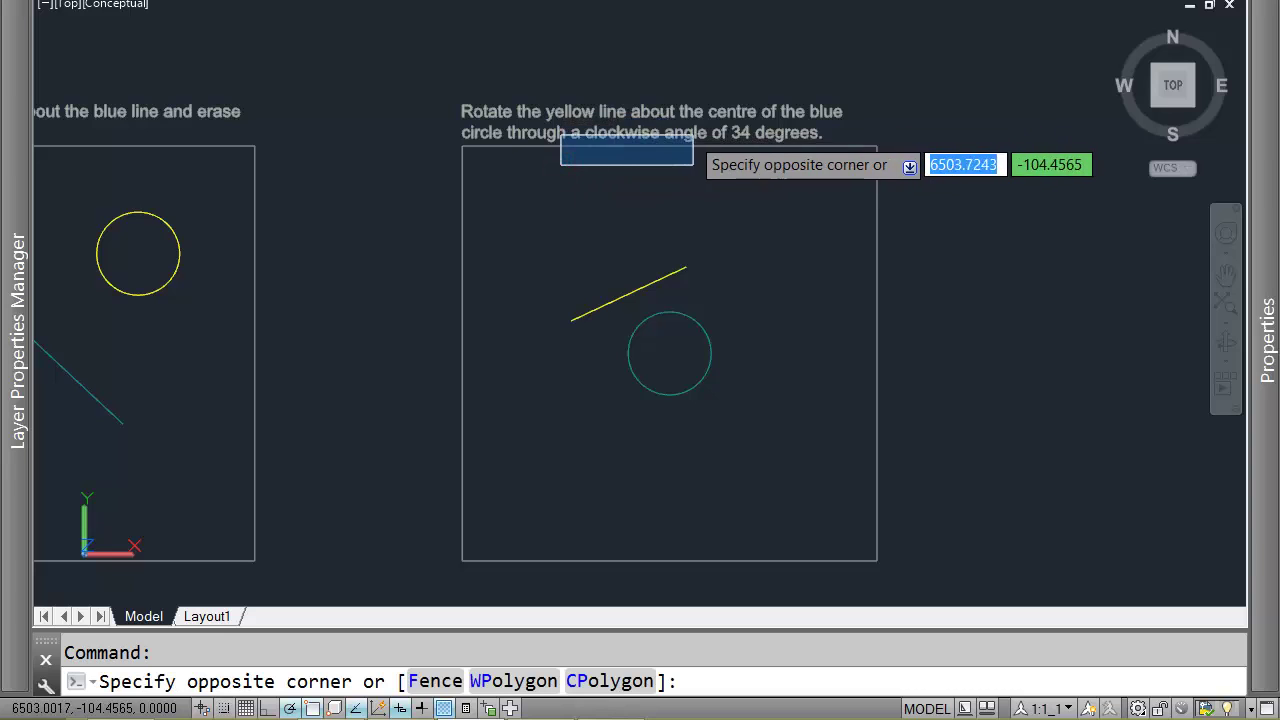
key("Escape")
type("l")
key("Return")
left_click(730, 287)
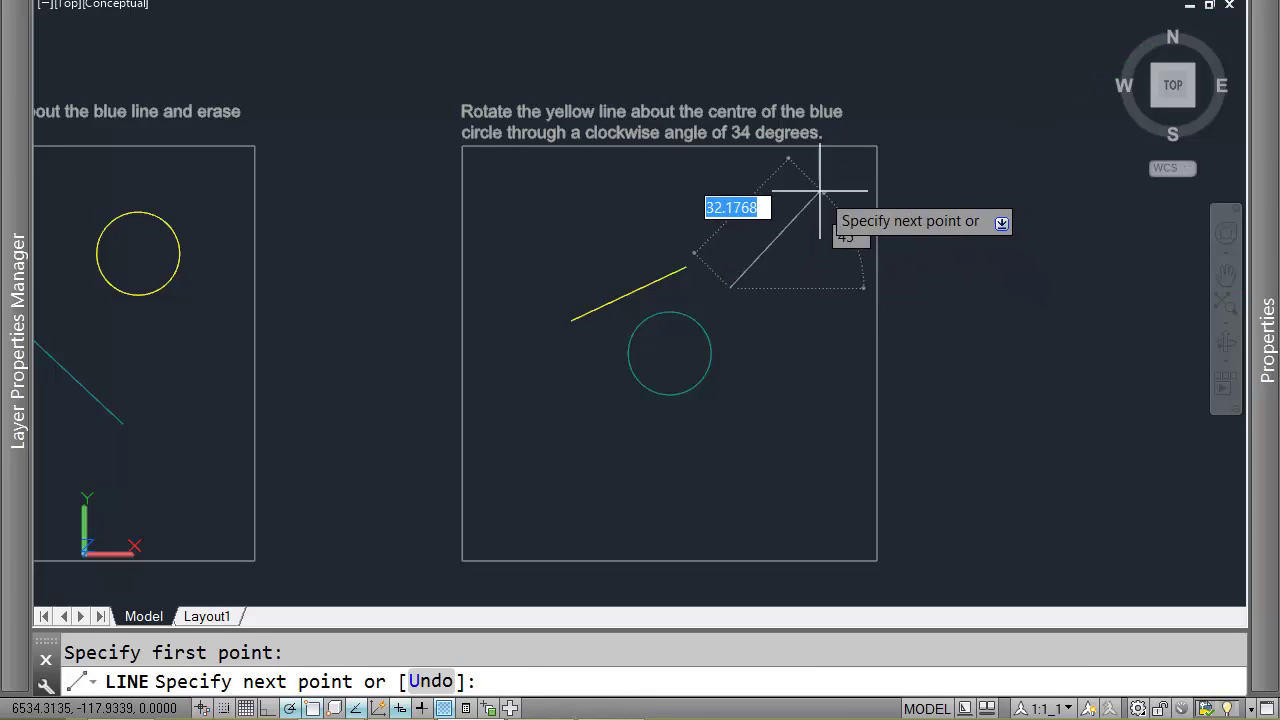
key("Escape")
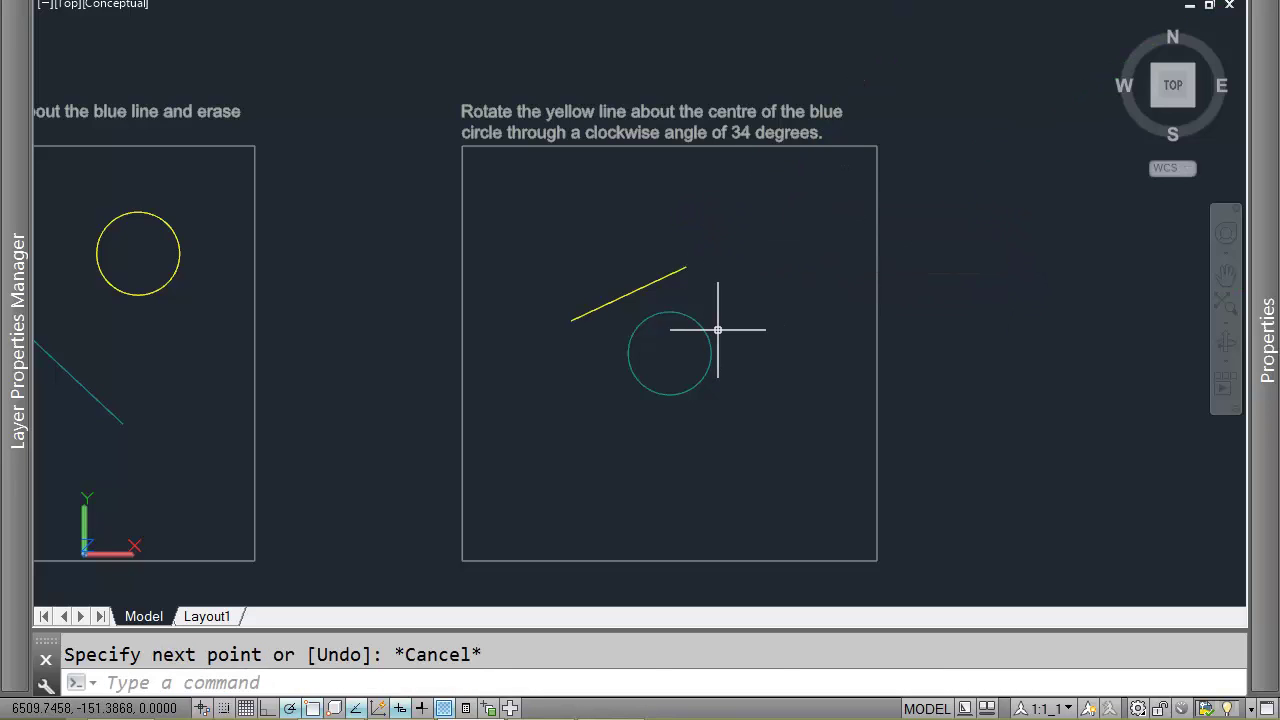
Rotate the yellow line -34 degrees with RO about the blue circle's centre
type("ro")
key("Return")
left_click(717, 329)
left_click(663, 255)
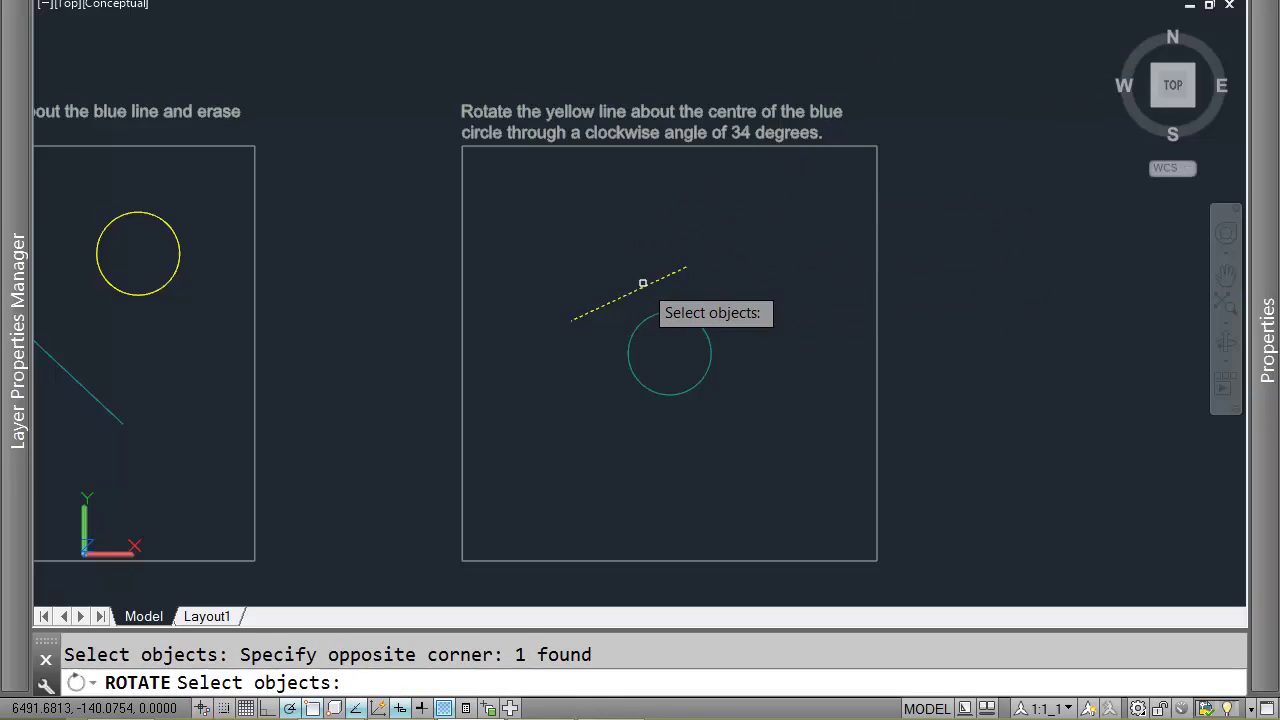
key("Return")
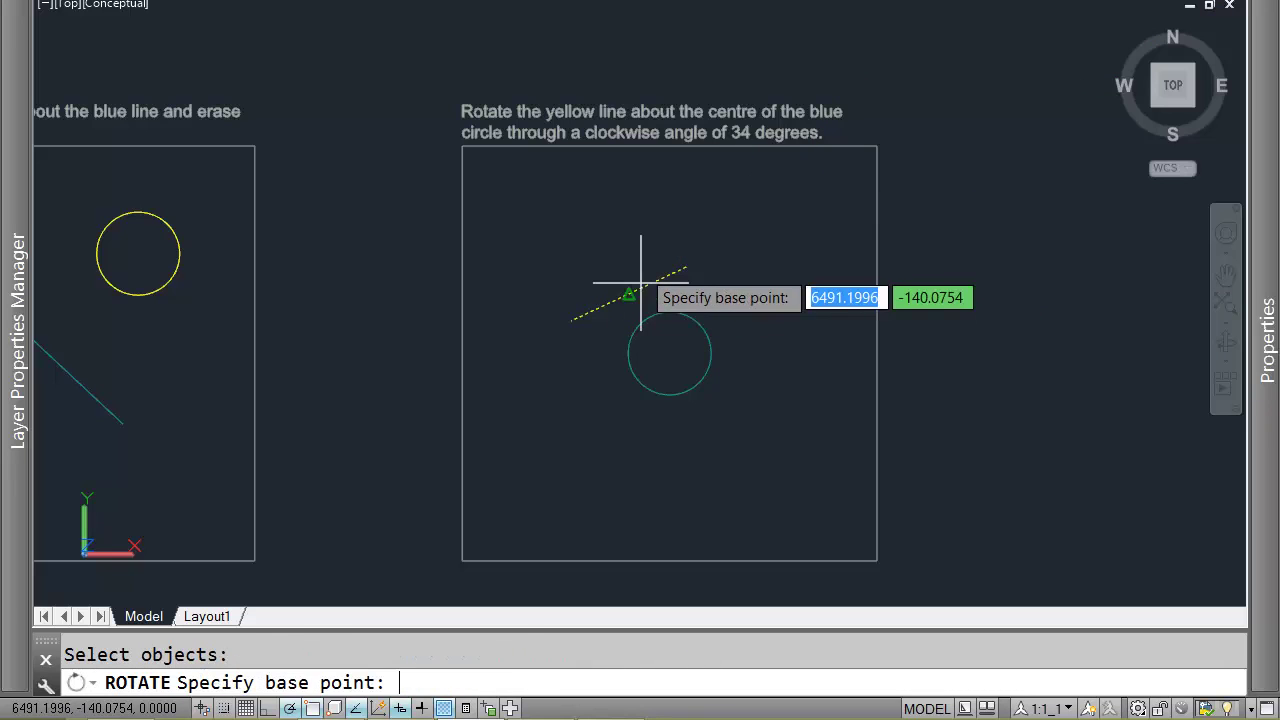
left_click(672, 354)
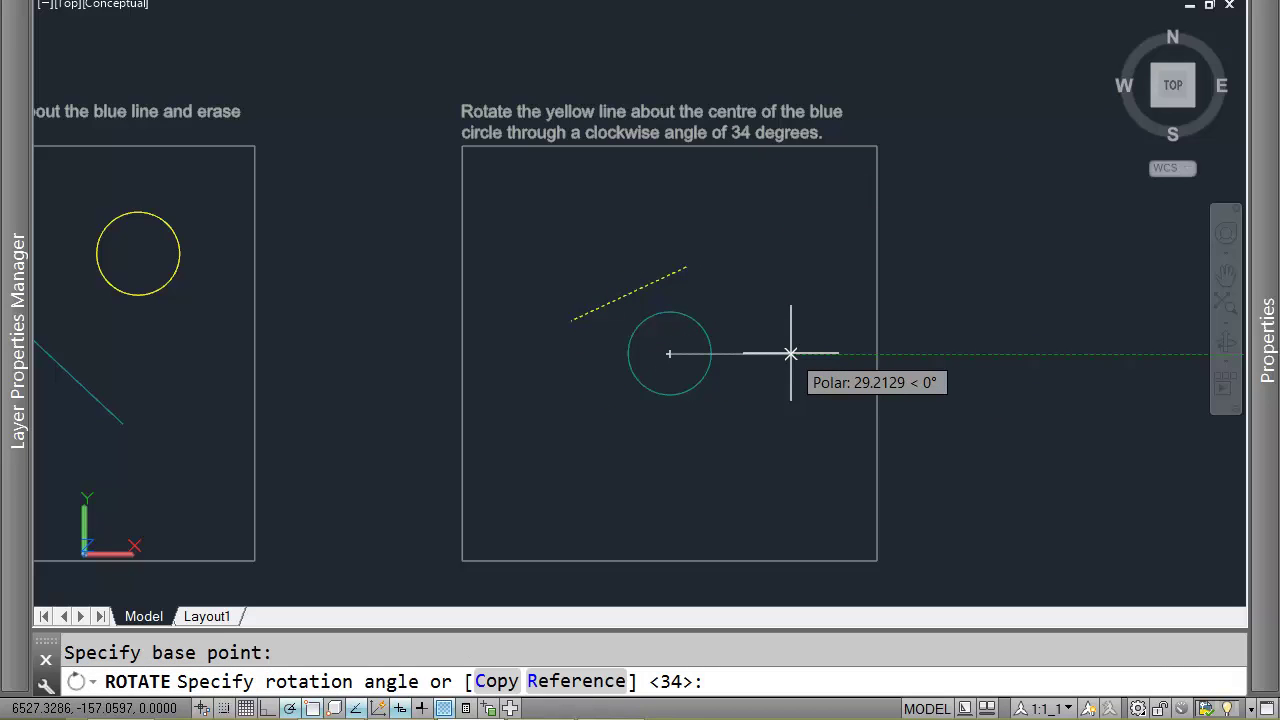
type("-")
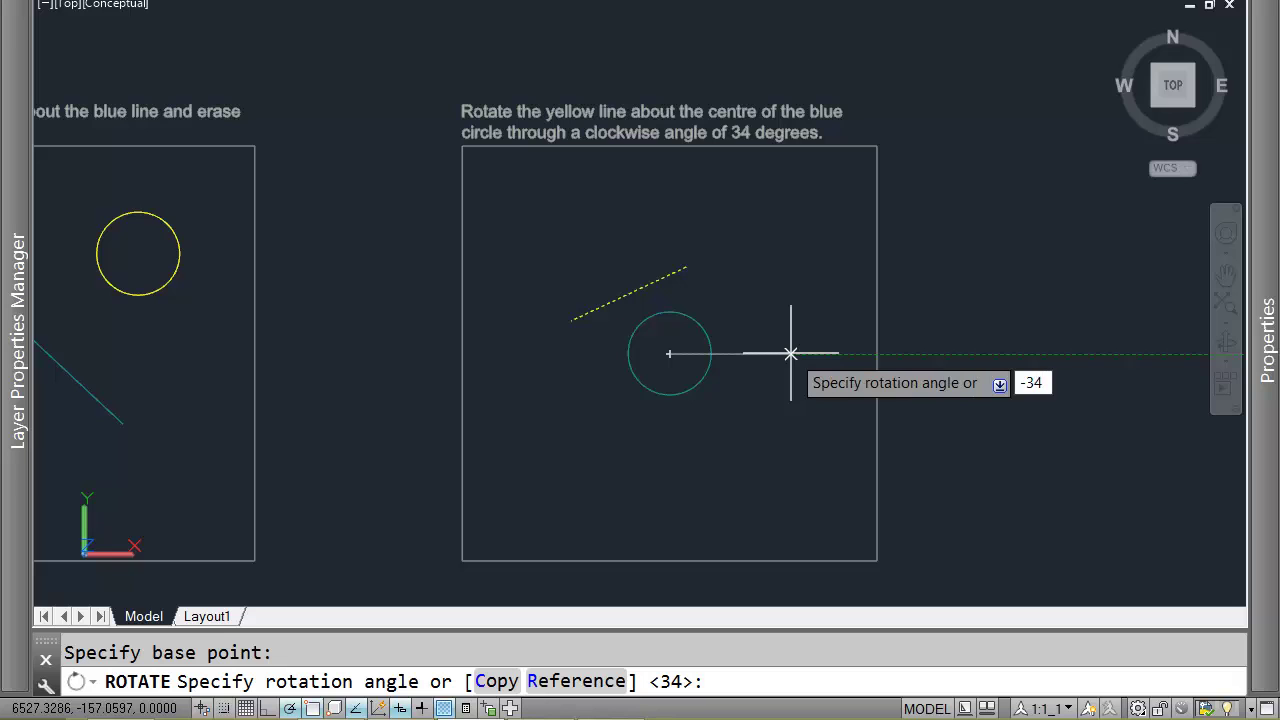
type("34")
key("Return")
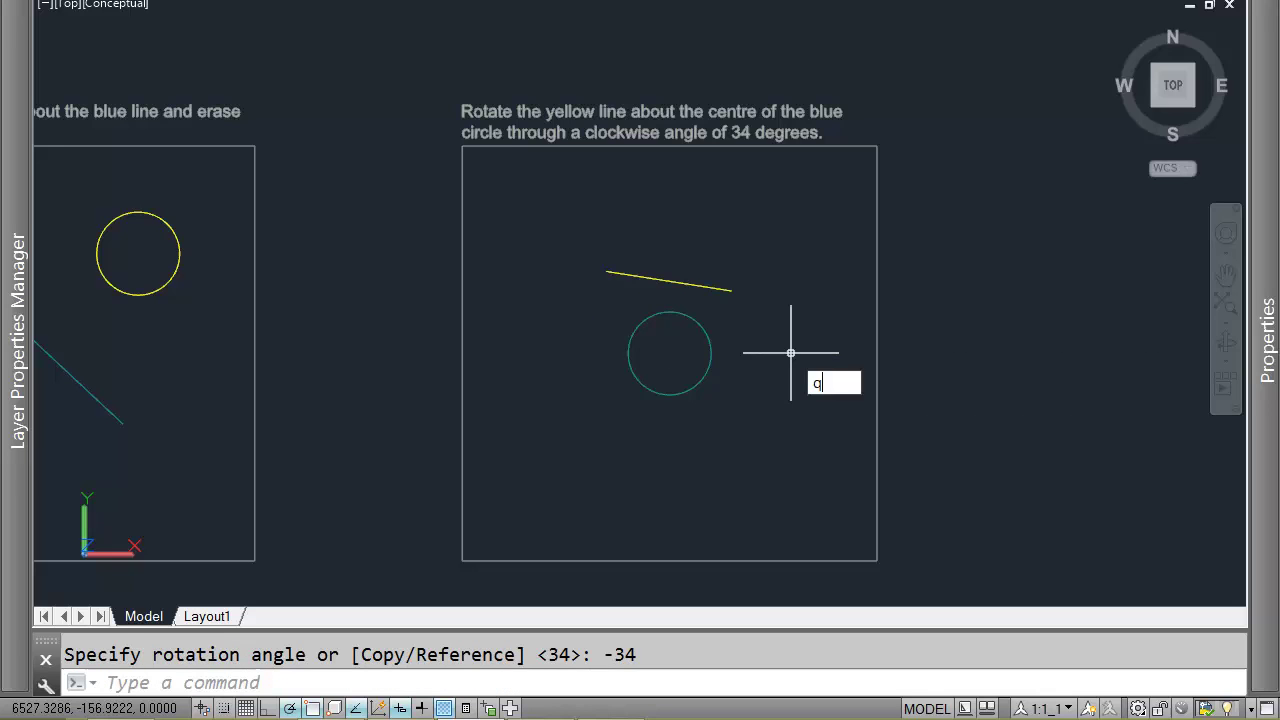
Close Well done, page to the next problem sets, and highlight the Rotate problem
key("Return")
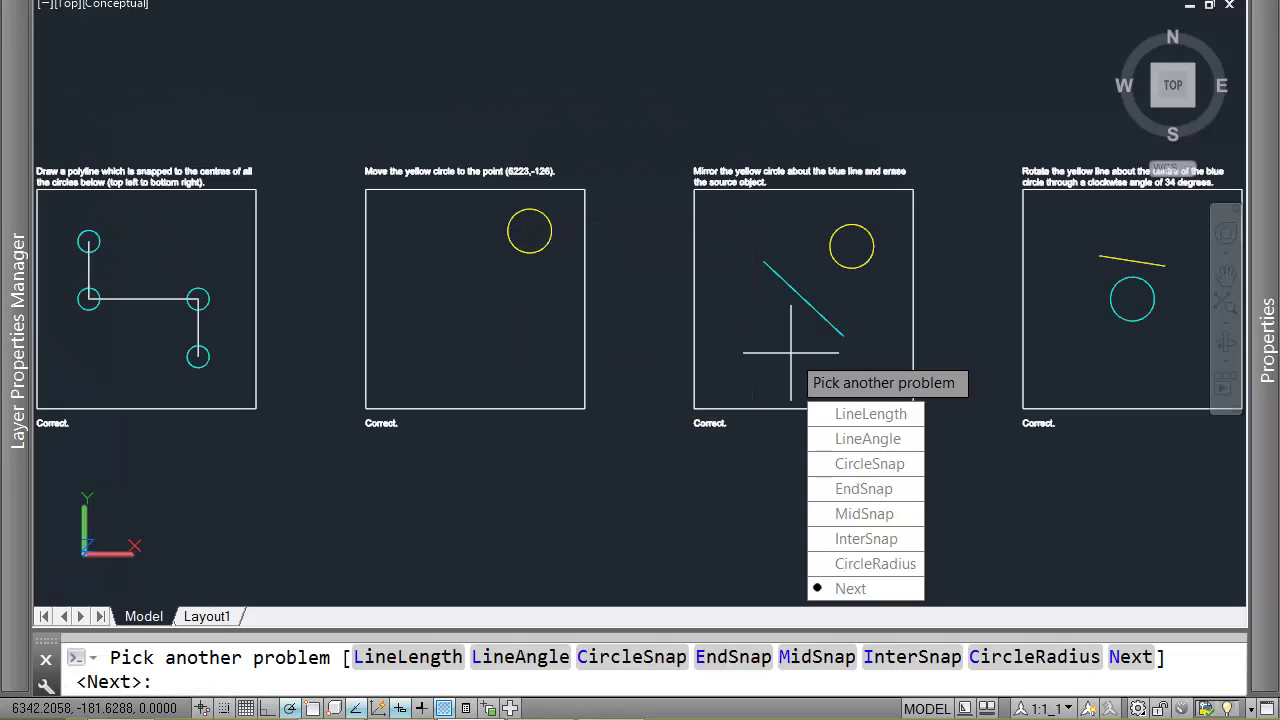
key("Return")
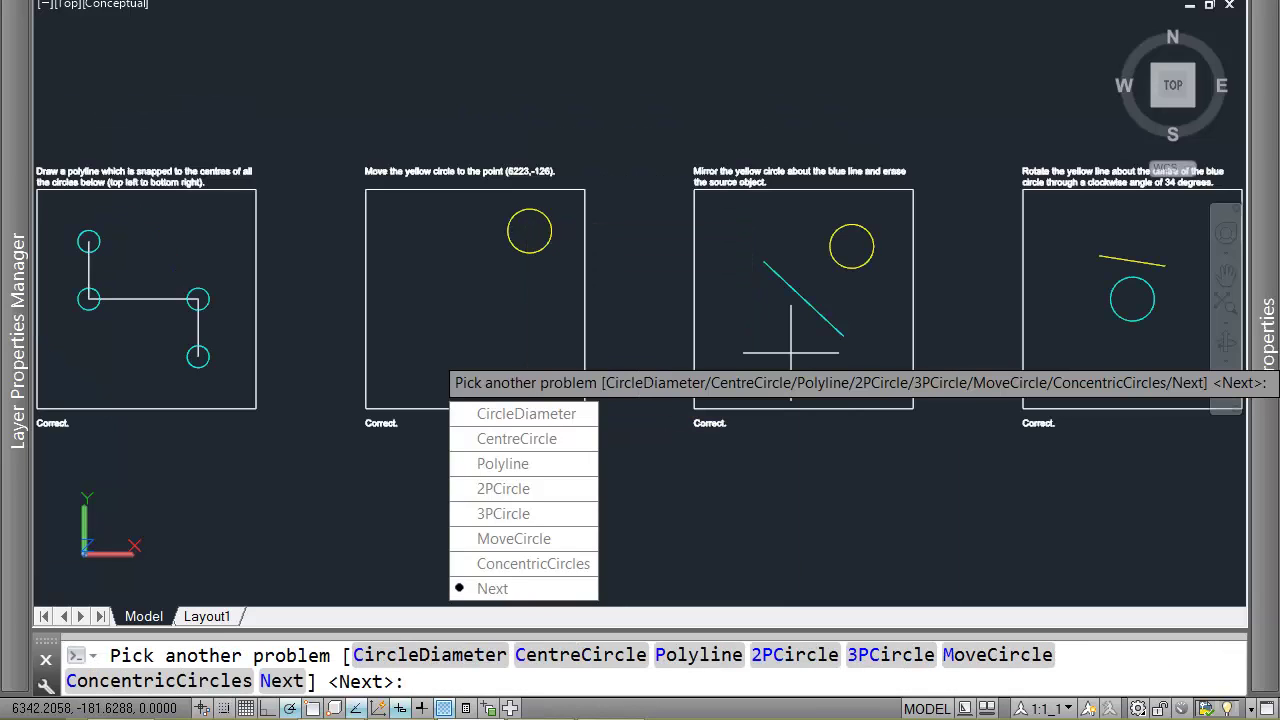
key("Return")
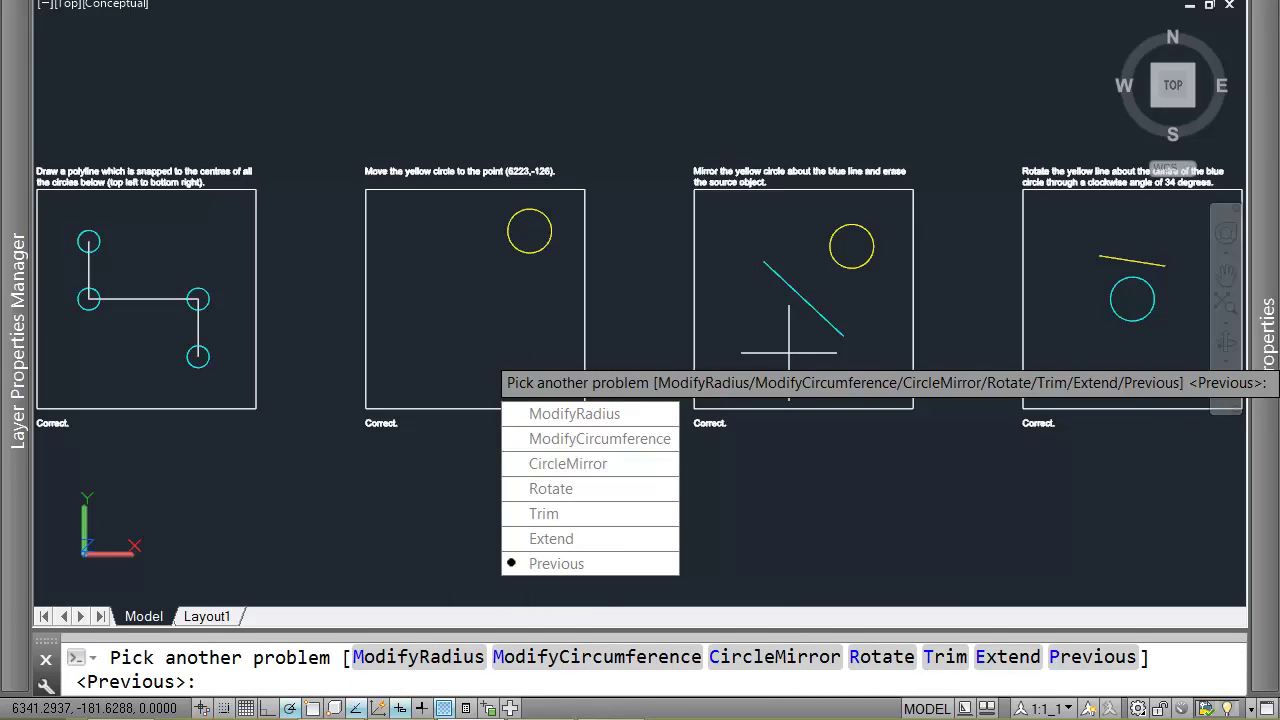
key("Down")
key("Down")
key("Down")
key("Down")
key("Down")
key("Down")
key("Down")
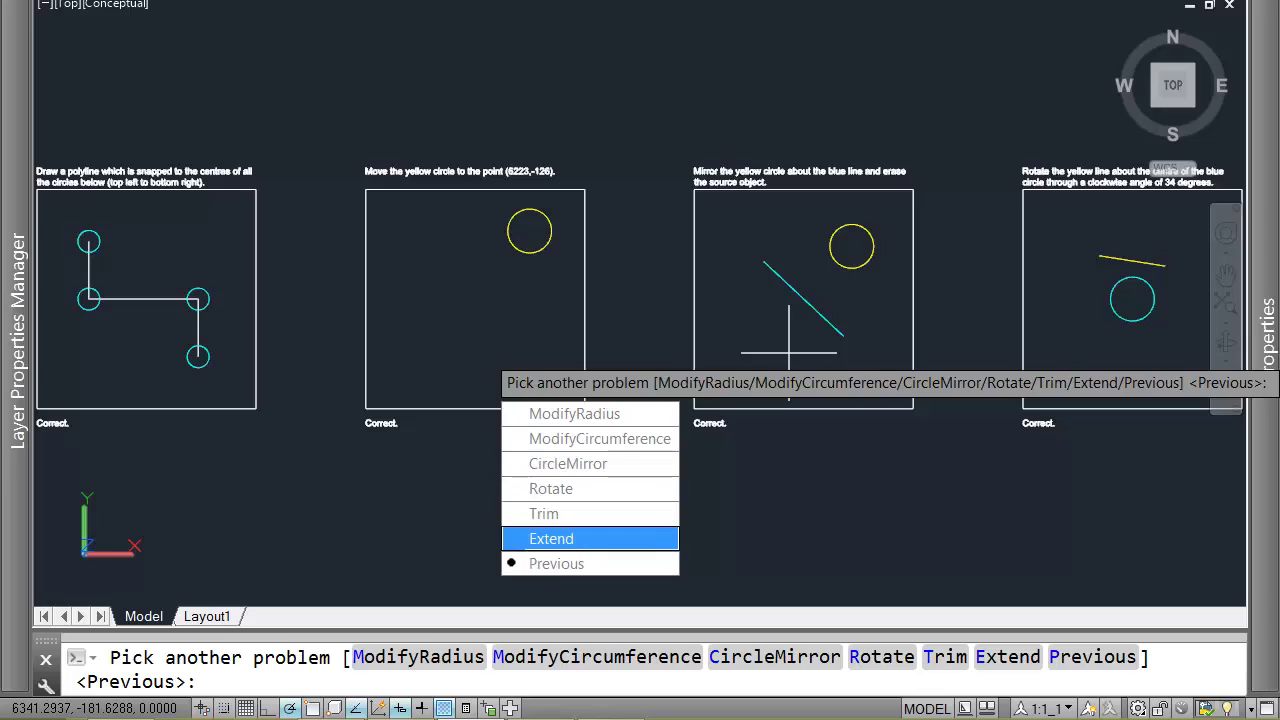
key("Up")
key("Up")
key("Up")
key("Up")
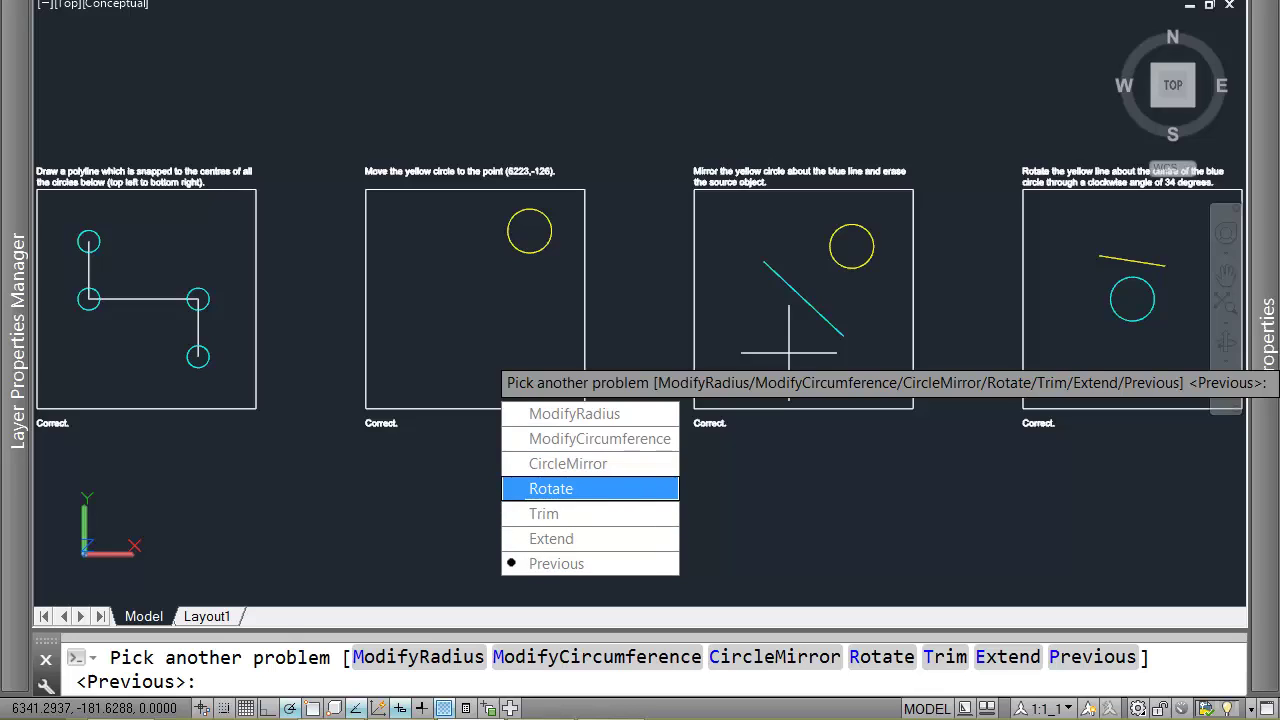